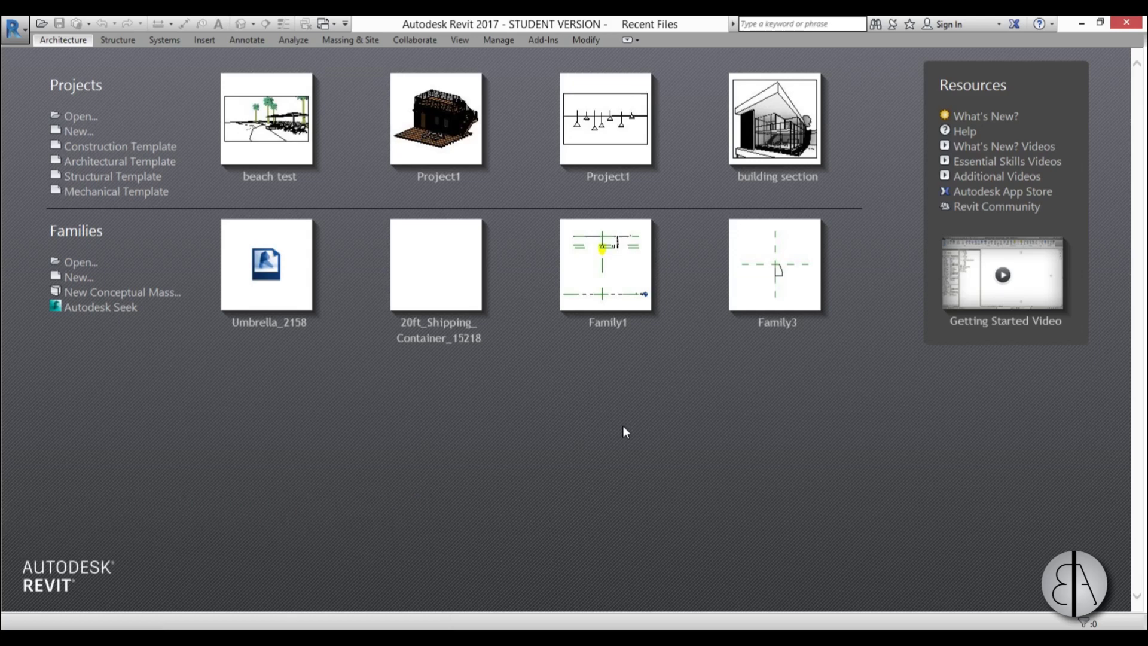
Start a new project from the Architectural Template on the Level 1 floor plan
left_click(1080, 23)
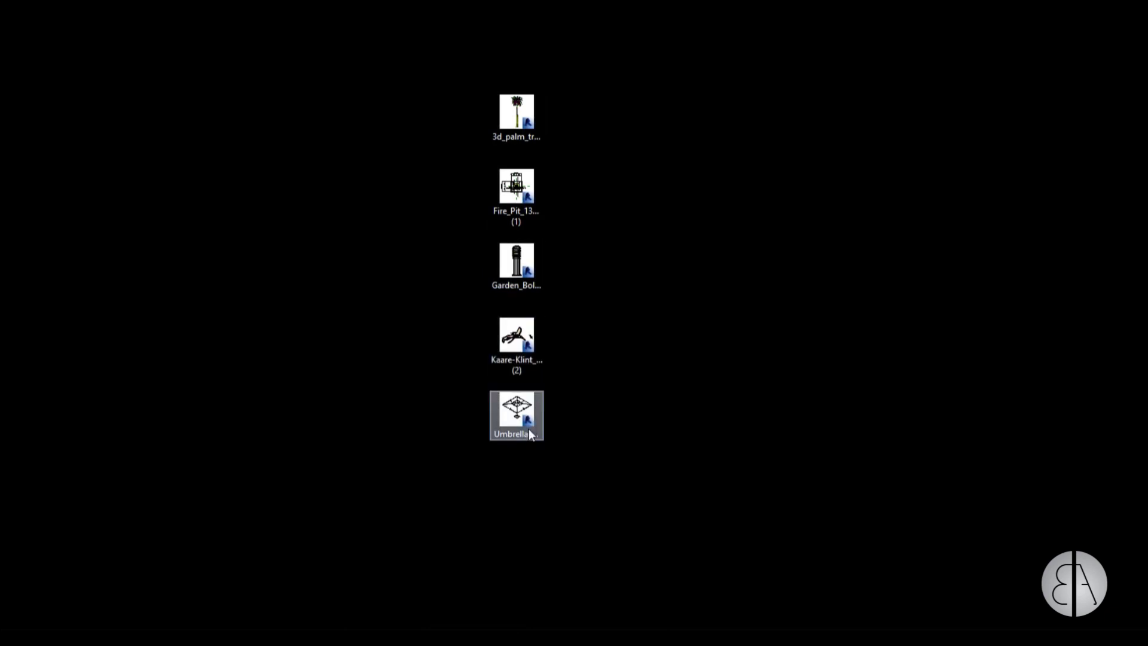
mouse_move(191, 635)
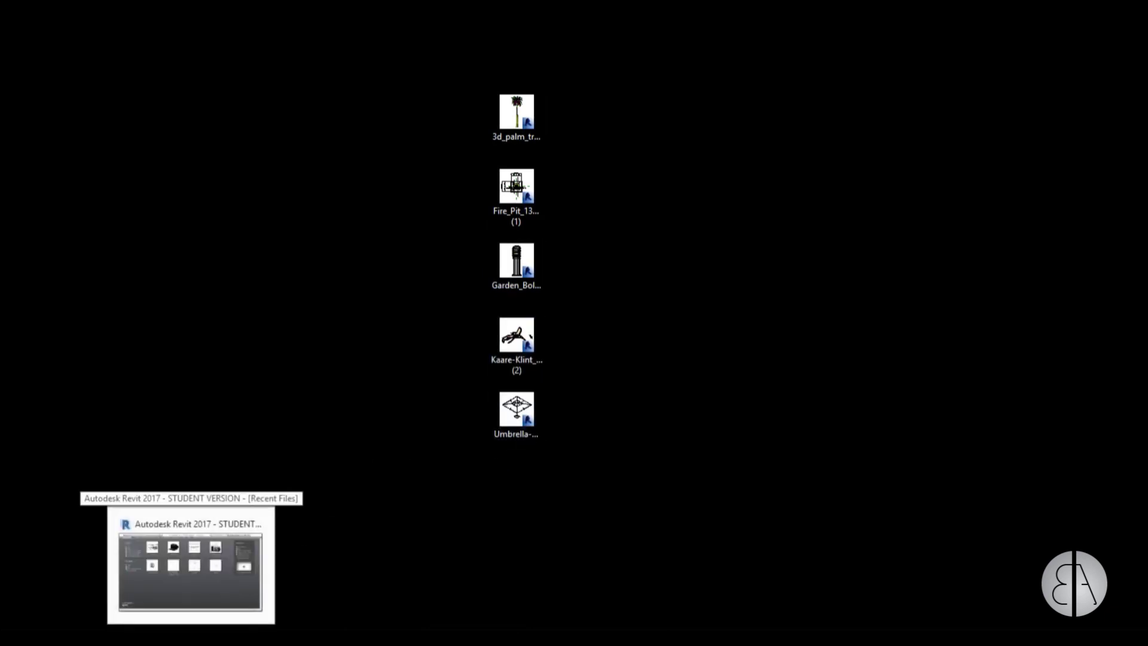
left_click(192, 568)
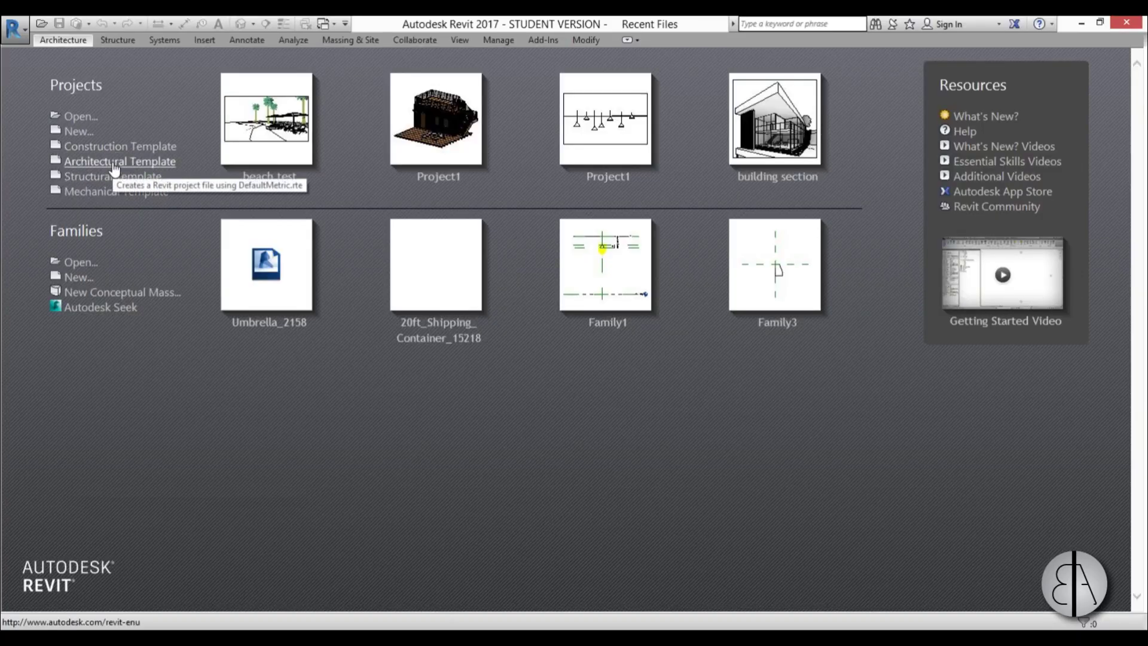
left_click(125, 162)
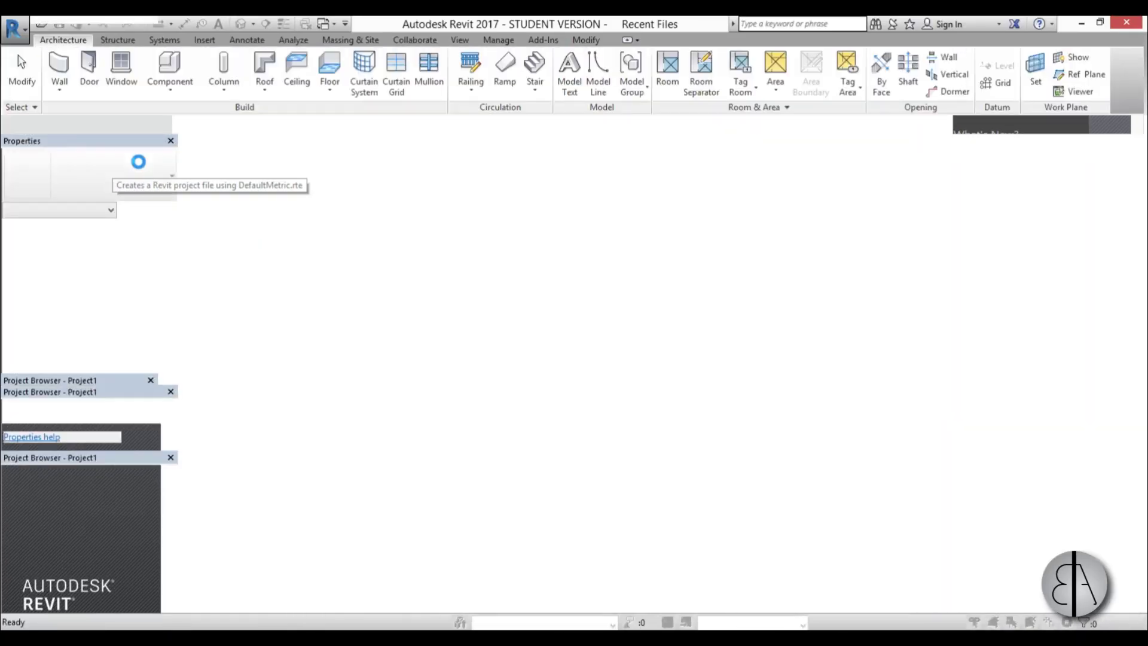
middle_click_drag(621, 320, 730, 283)
middle_click_drag(775, 389, 717, 390)
Change the project's length units from millimeters to Meters with UN
key("u")
key("n")
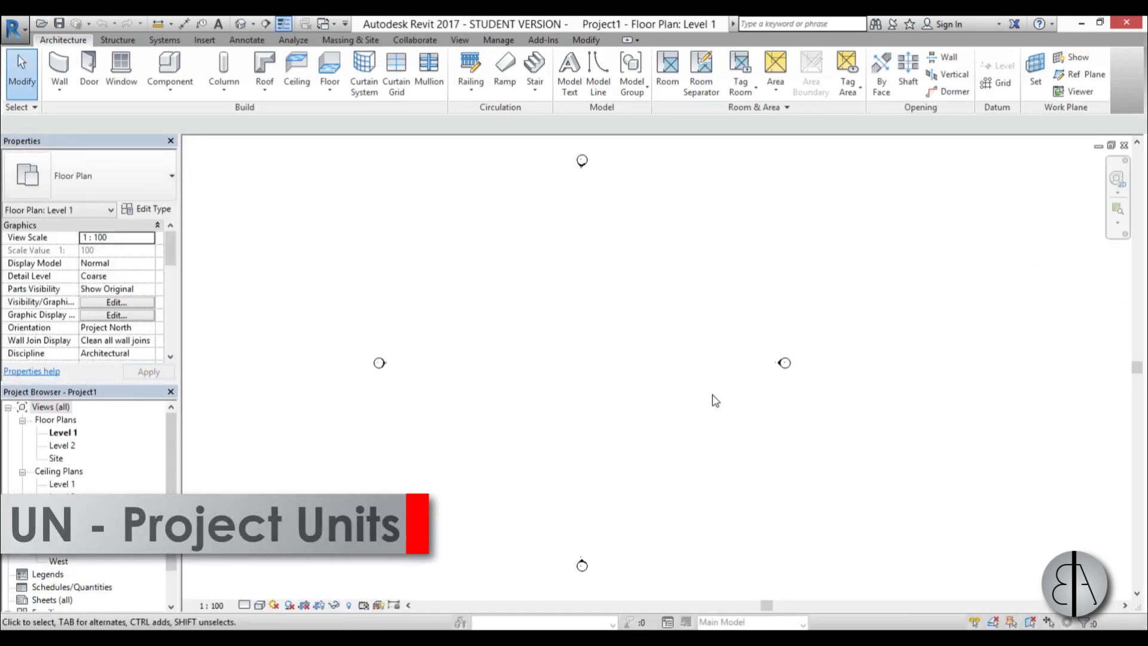
left_click(615, 266)
left_click(553, 292)
left_click(442, 346)
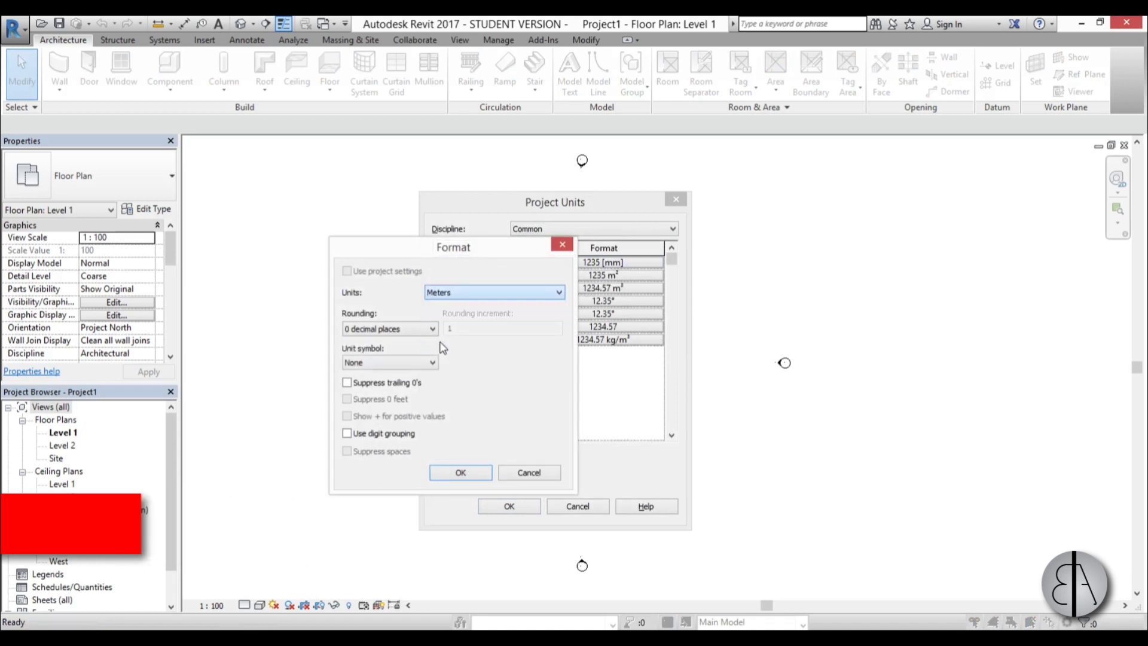
left_click(460, 472)
left_click(508, 506)
middle_click_drag(678, 357, 668, 358)
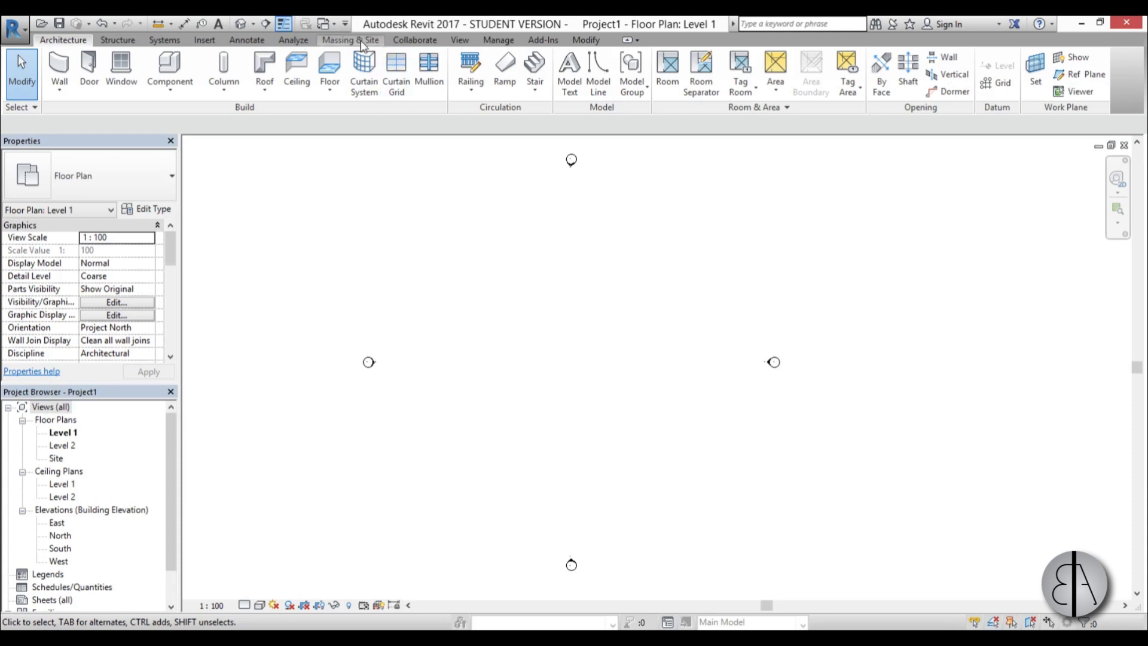
Begin a Toposurface from Massing & Site and switch to the Site floor plan
left_click(363, 42)
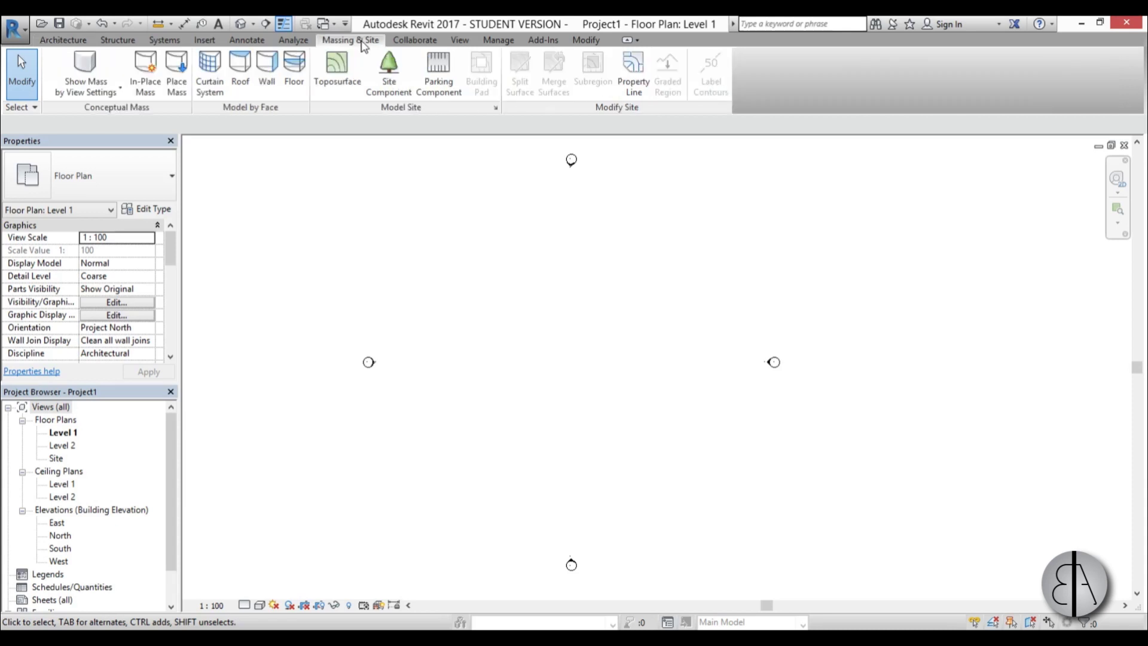
left_click(344, 92)
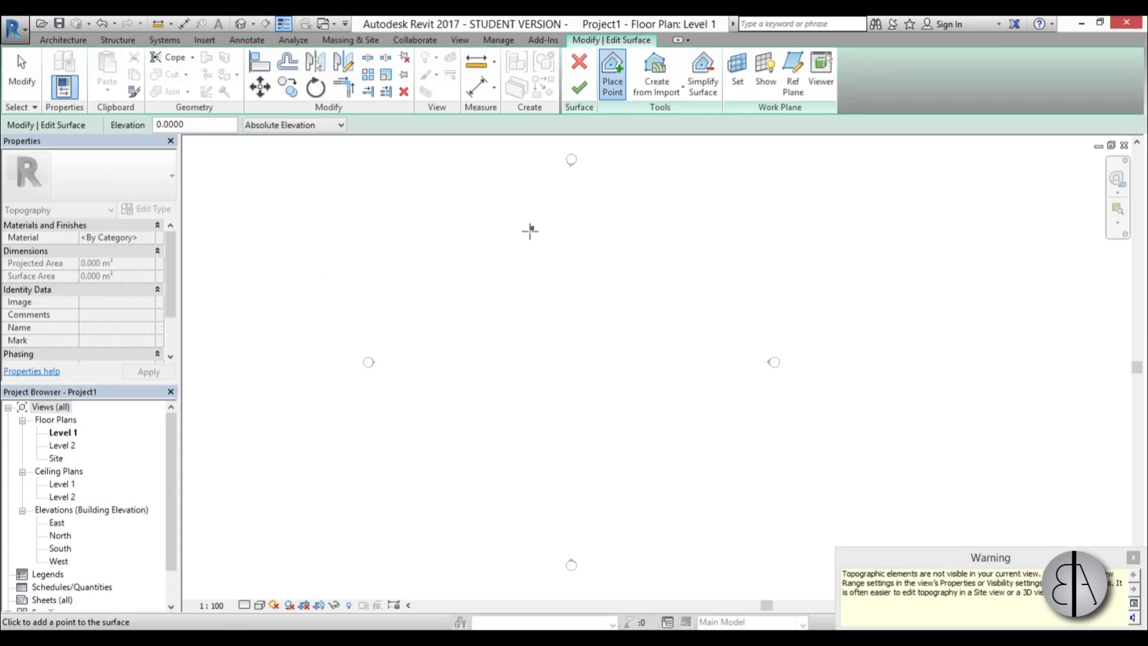
double_click(57, 458)
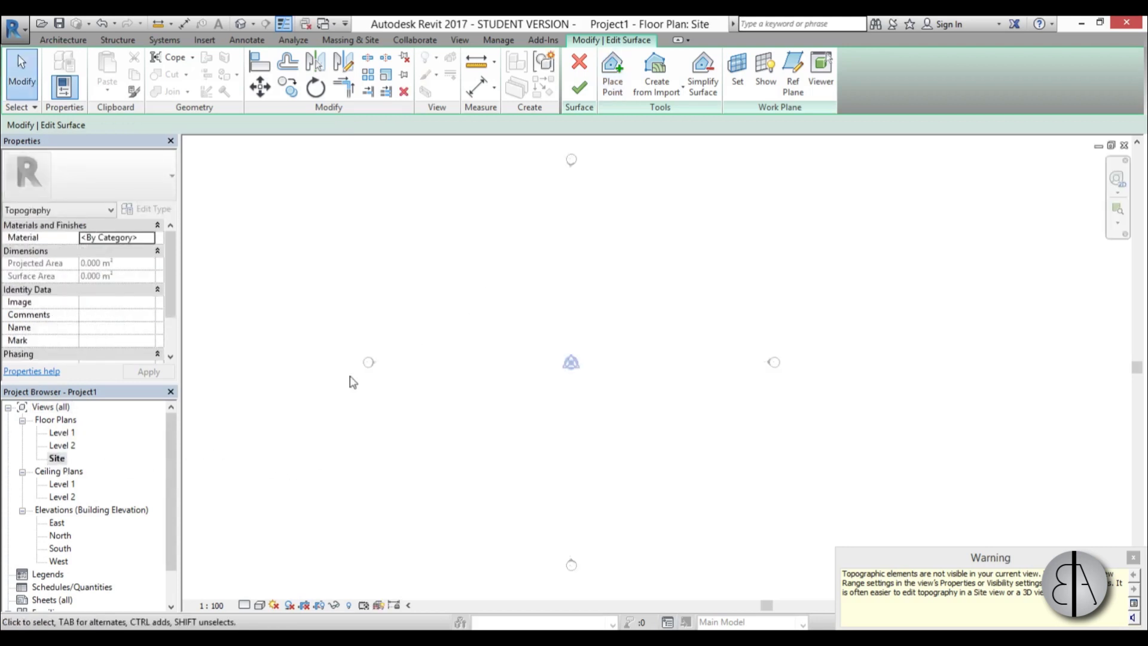
Place elevation-0 points down the right edge of the site
left_click(612, 75)
mouse_move(622, 316)
middle_mouse_down()
mouse_move(613, 310)
mouse_move(611, 327)
middle_mouse_up()
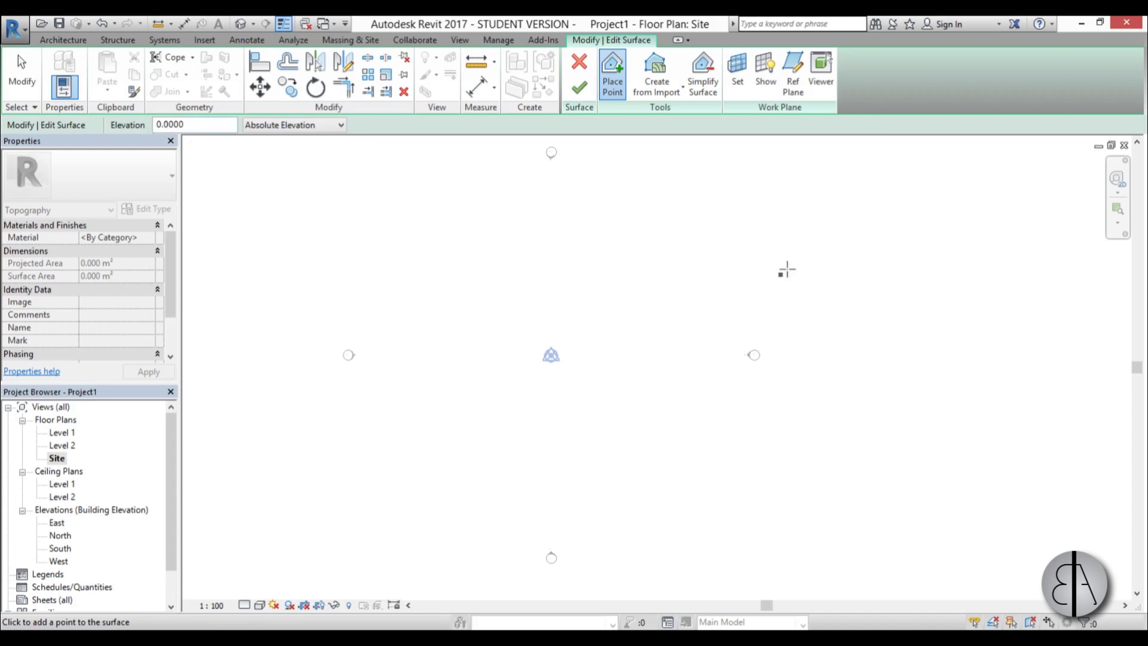
left_click(738, 263)
left_click(743, 400)
left_click(734, 509)
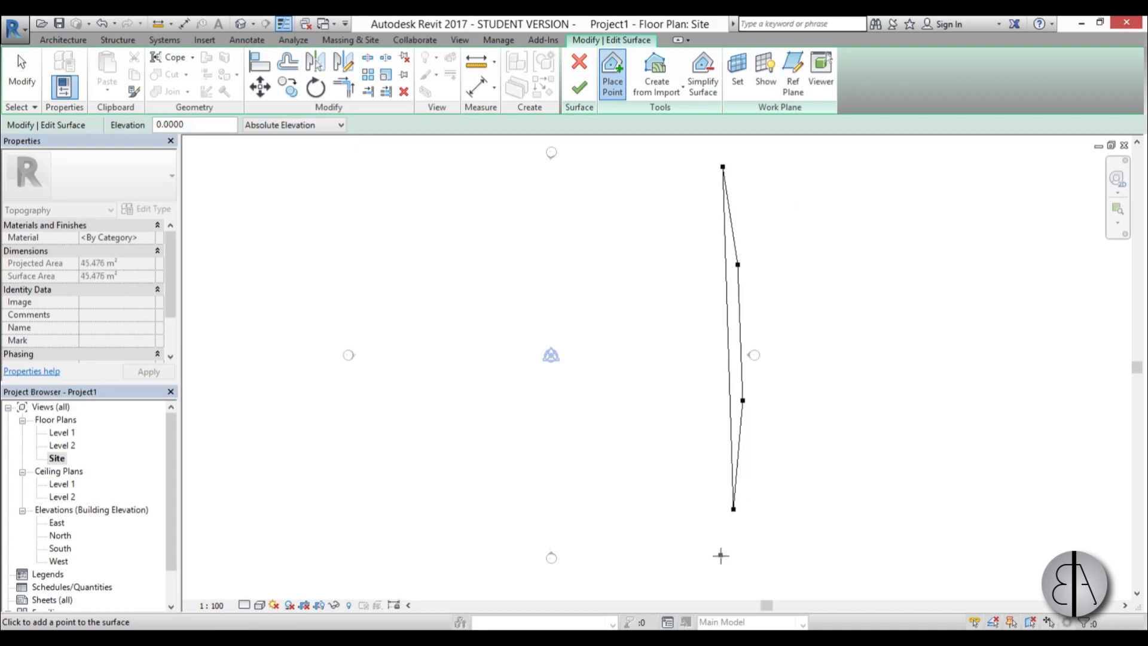
left_click(720, 571)
scroll(673, 392, "down", 2)
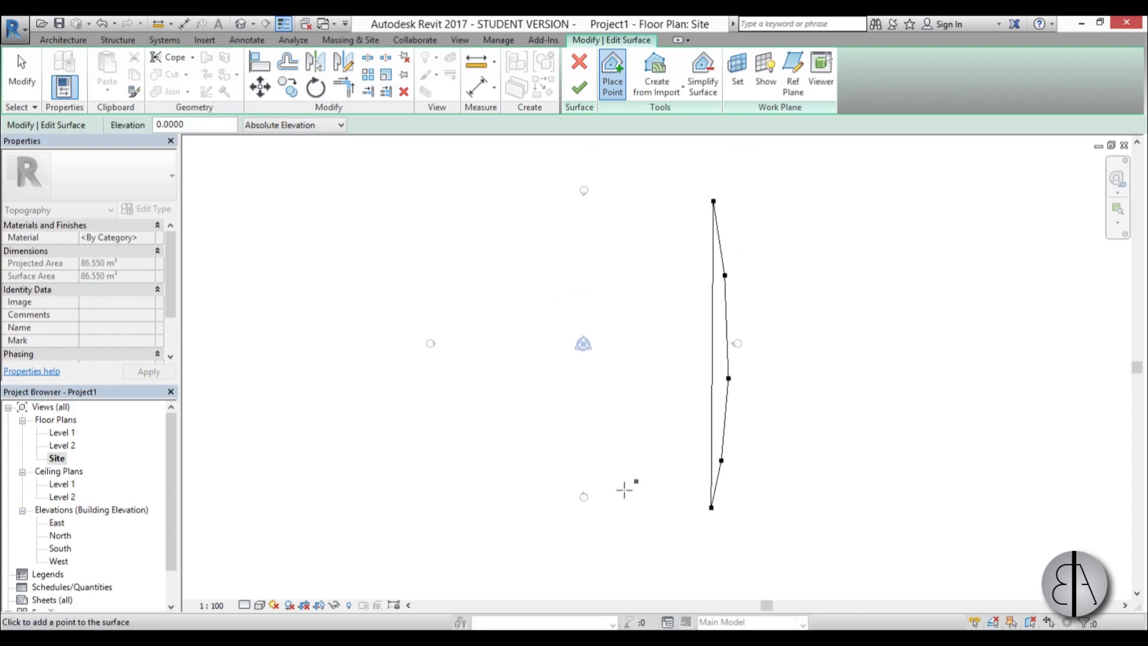
Place elevation-0 points up the strip's left side to the top edge
left_click(572, 504)
left_click(589, 473)
left_click(583, 425)
left_click(569, 384)
left_click(597, 345)
left_click(594, 291)
left_click(595, 242)
left_click(565, 200)
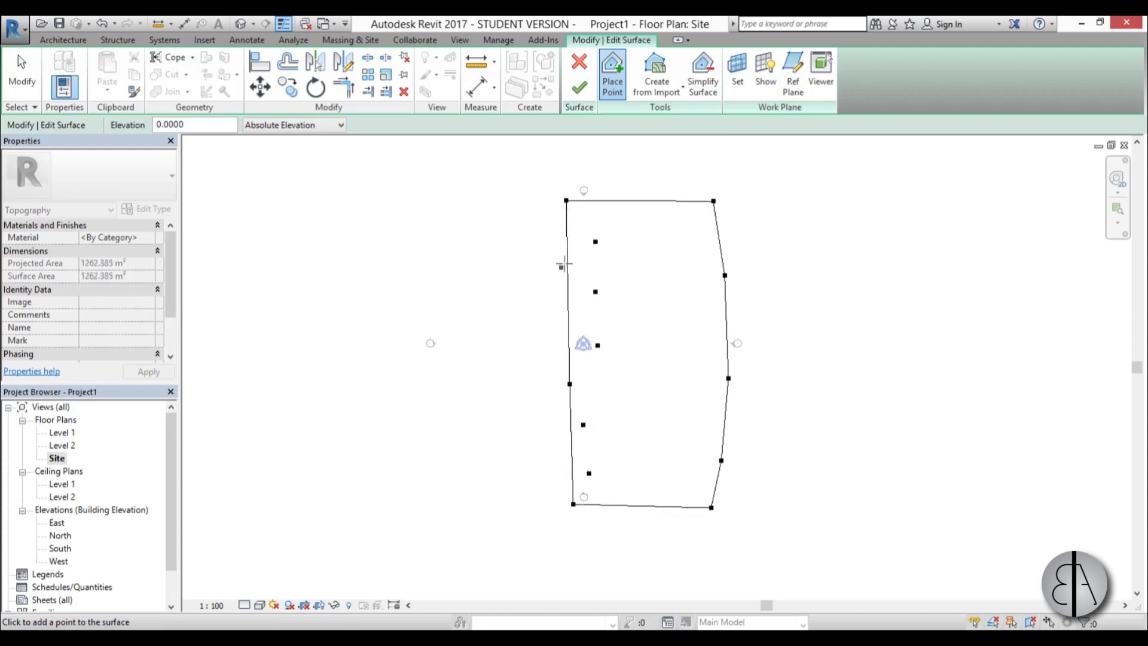
left_click(346, 140)
Place a column of points at elevation -1 just west of the strip
left_click(197, 124)
type("1")
left_click(532, 203)
left_click(551, 264)
left_click(545, 313)
left_click(526, 373)
left_click(536, 425)
left_click(542, 474)
left_click(536, 498)
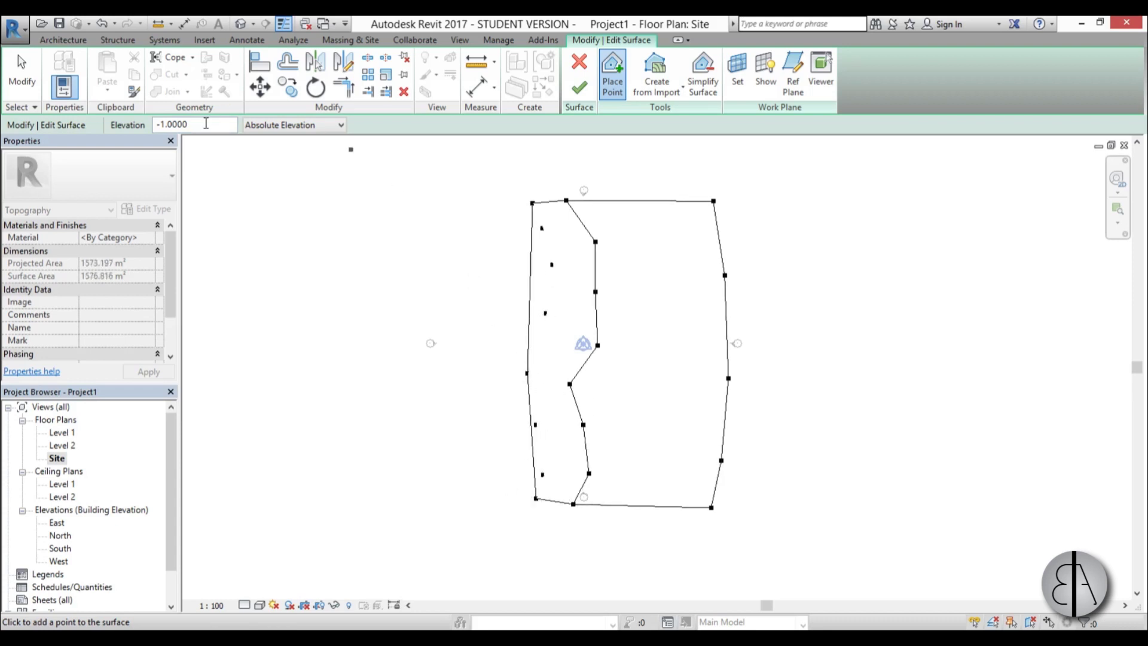
Place a further-left column of points at elevation -3
double_click(207, 124)
type("-3.0000")
left_click(478, 500)
left_click(483, 452)
left_click(491, 382)
left_click(486, 324)
left_click(502, 253)
left_click(492, 200)
Place the leftmost column of points at elevation -5
left_click_drag(209, 123, 81, 125)
type("-5")
key("Return")
left_click(422, 204)
left_click(420, 273)
left_click(419, 338)
left_click(422, 400)
left_click(423, 457)
left_click(431, 493)
Move the stray point and a top-edge point onto the top boundary
key("Escape")
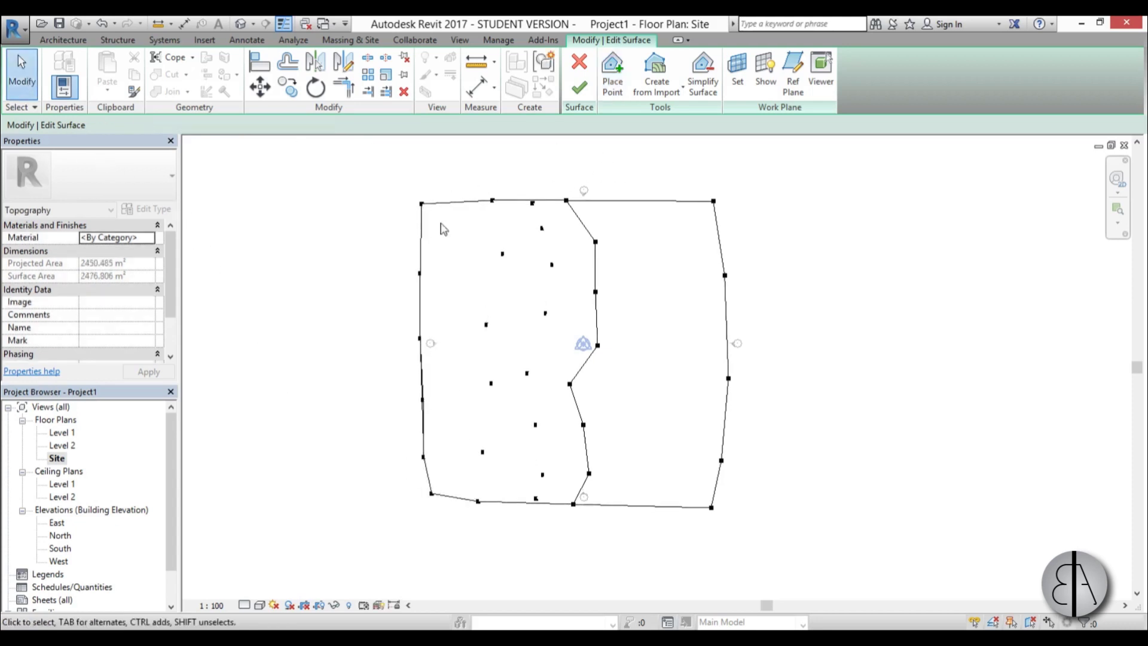
scroll(533, 199, "up", 6)
left_click_drag(530, 222, 529, 202)
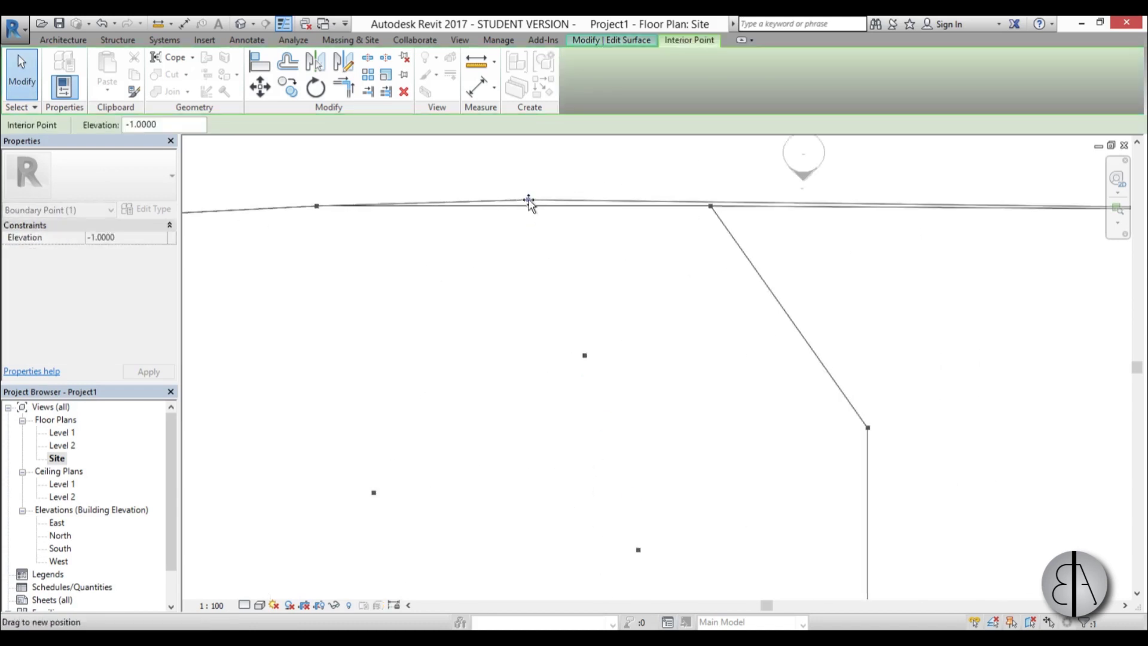
left_click(717, 214)
left_click_drag(719, 199, 725, 199)
scroll(529, 182, "down", 4)
left_click(532, 177)
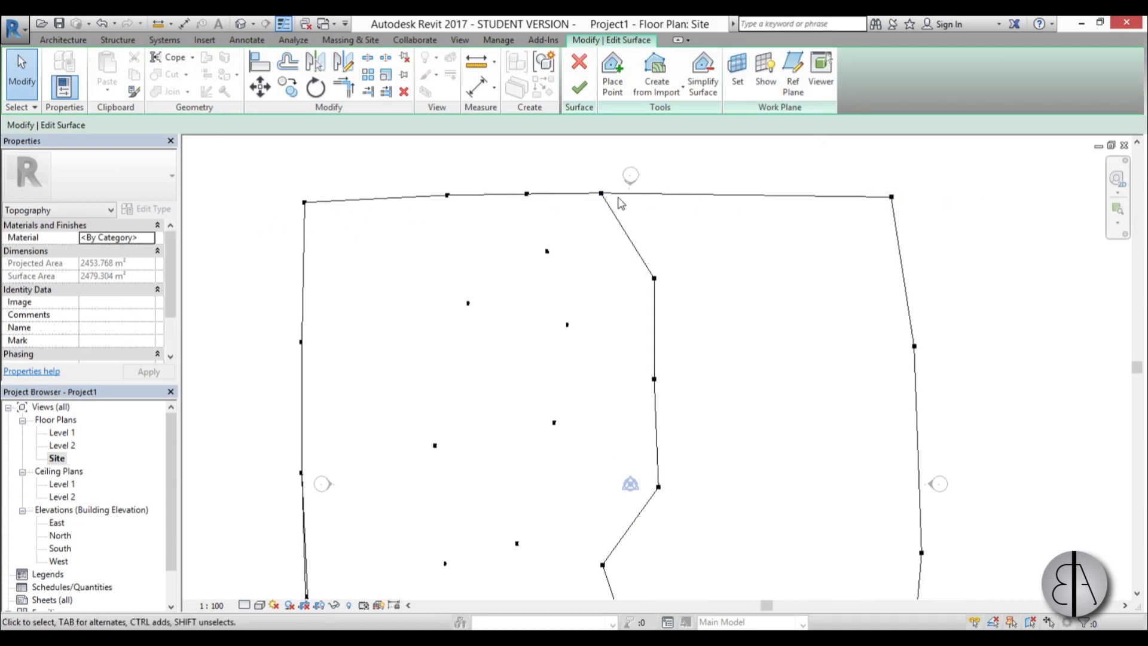
Realign another top-edge point, push the top-right corner outward, and finish the surface
scroll(448, 199, "up", 3)
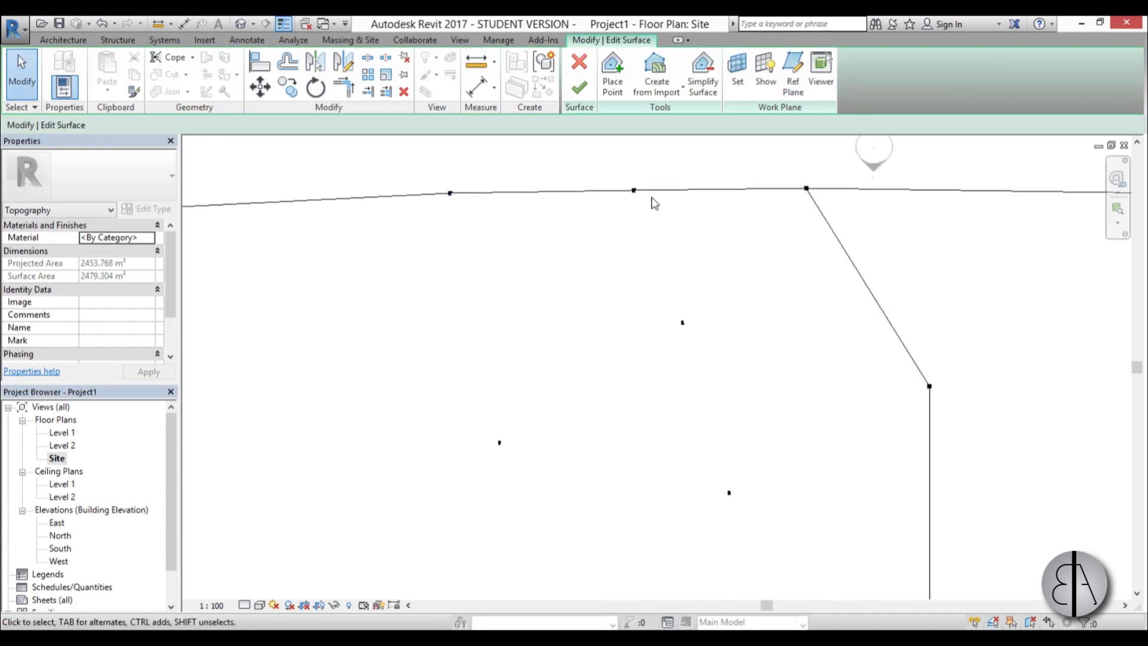
left_click(634, 190)
left_click_drag(634, 190, 634, 208)
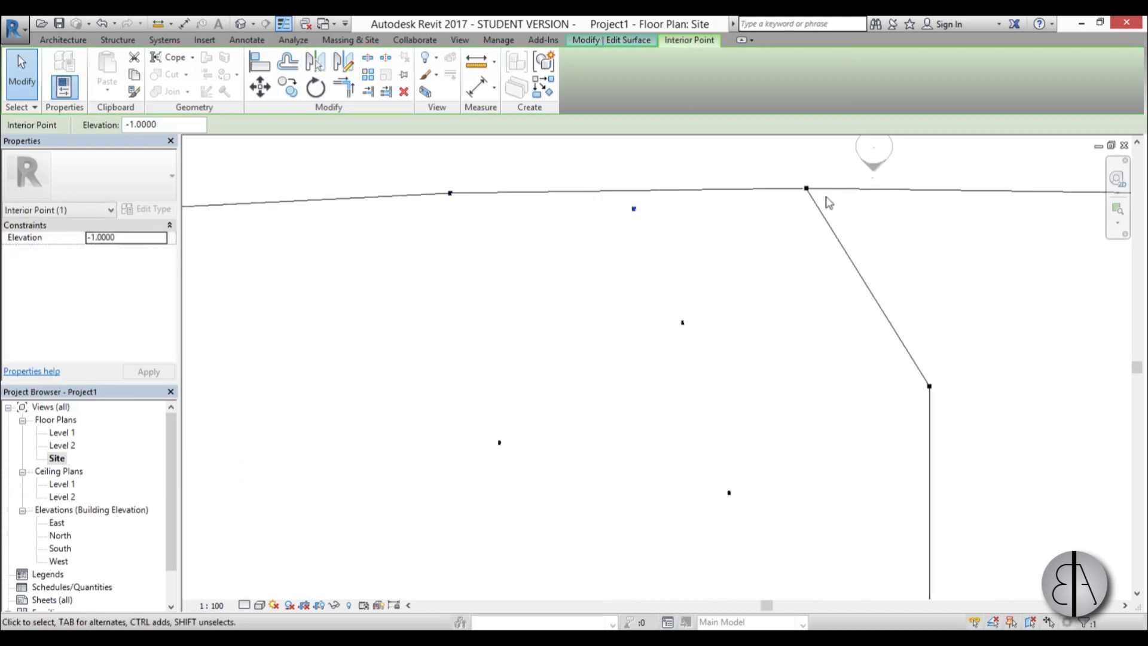
left_click_drag(634, 208, 622, 187)
left_click(528, 158)
left_click_drag(806, 189, 825, 180)
left_click(467, 202)
scroll(600, 299, "down", 5)
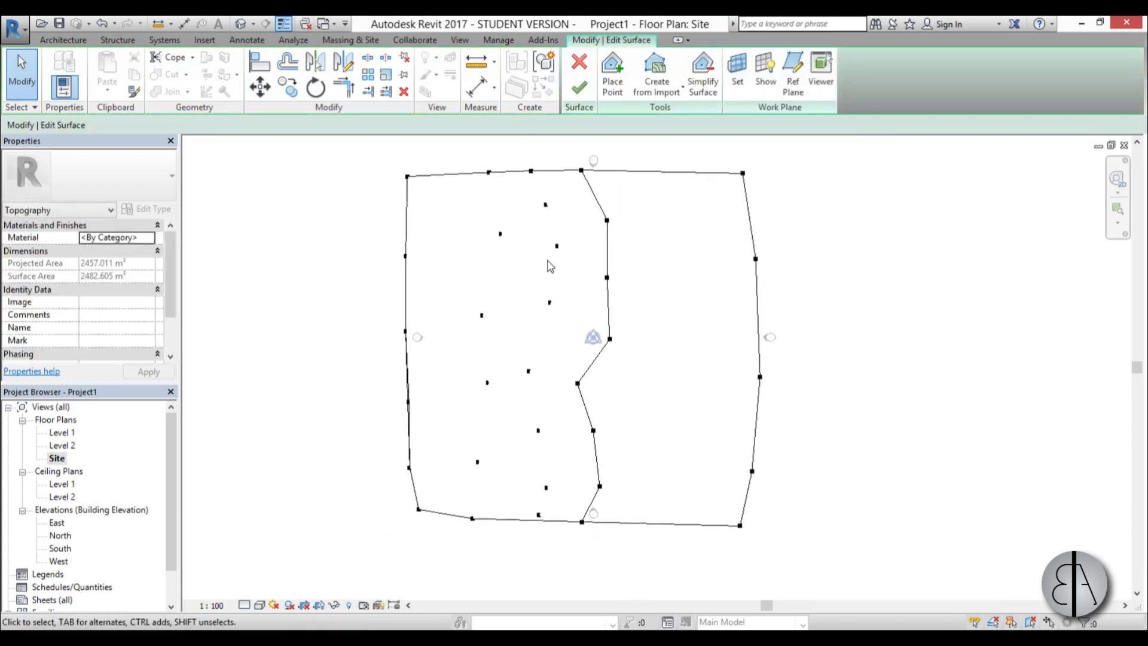
left_click(579, 91)
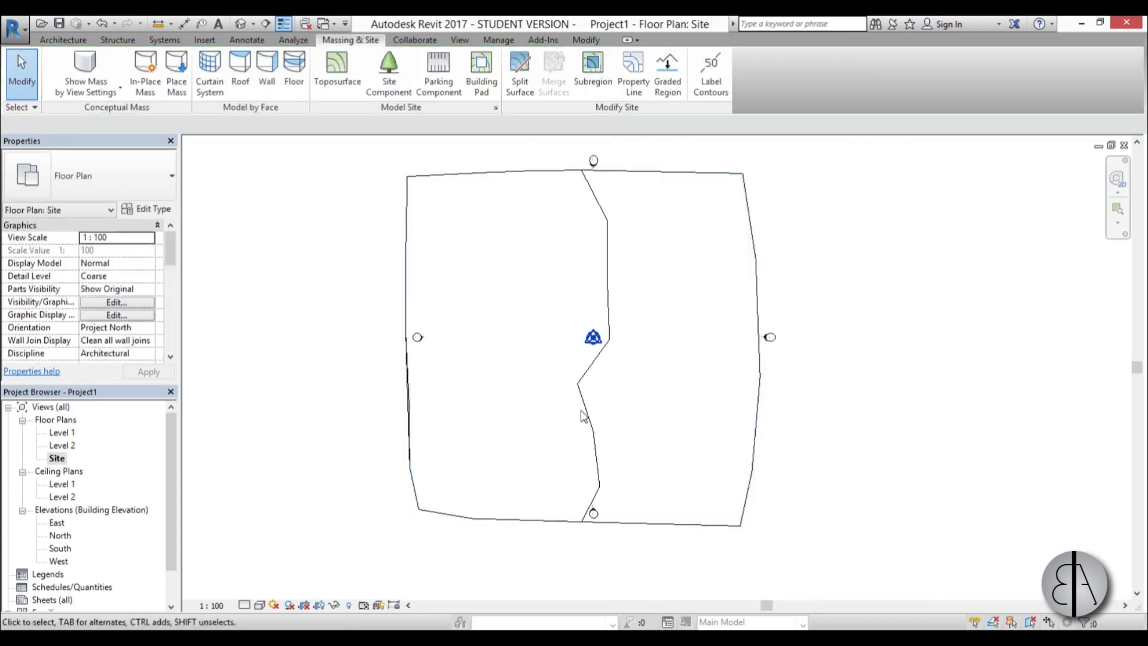
Set the Site Settings contour interval to 0.5
left_click(495, 109)
left_click_drag(318, 149, 352, 141)
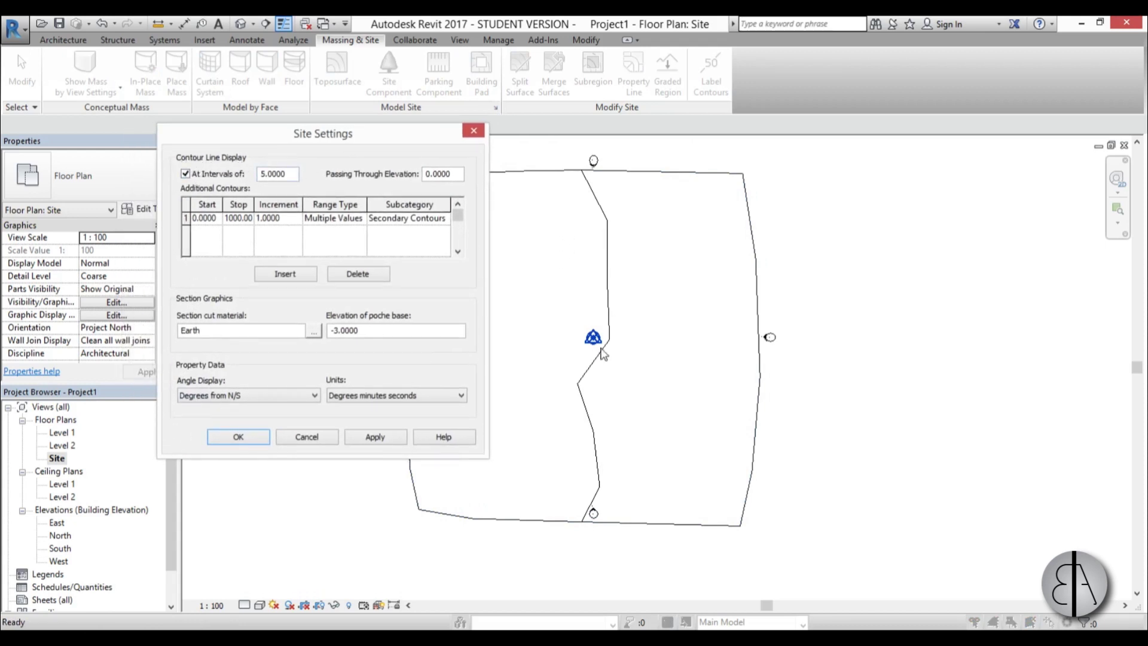
double_click(290, 173)
type(".5")
key("Return")
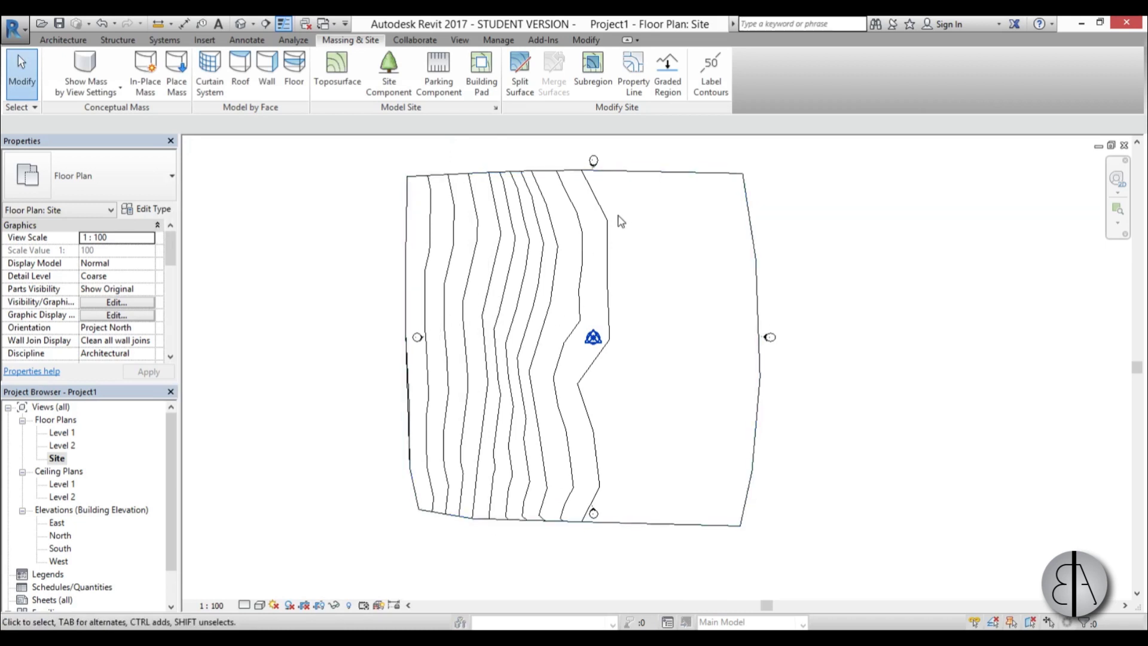
Start Split Surface on the toposurface using the Spline draw tool
middle_click_drag(576, 341, 534, 338)
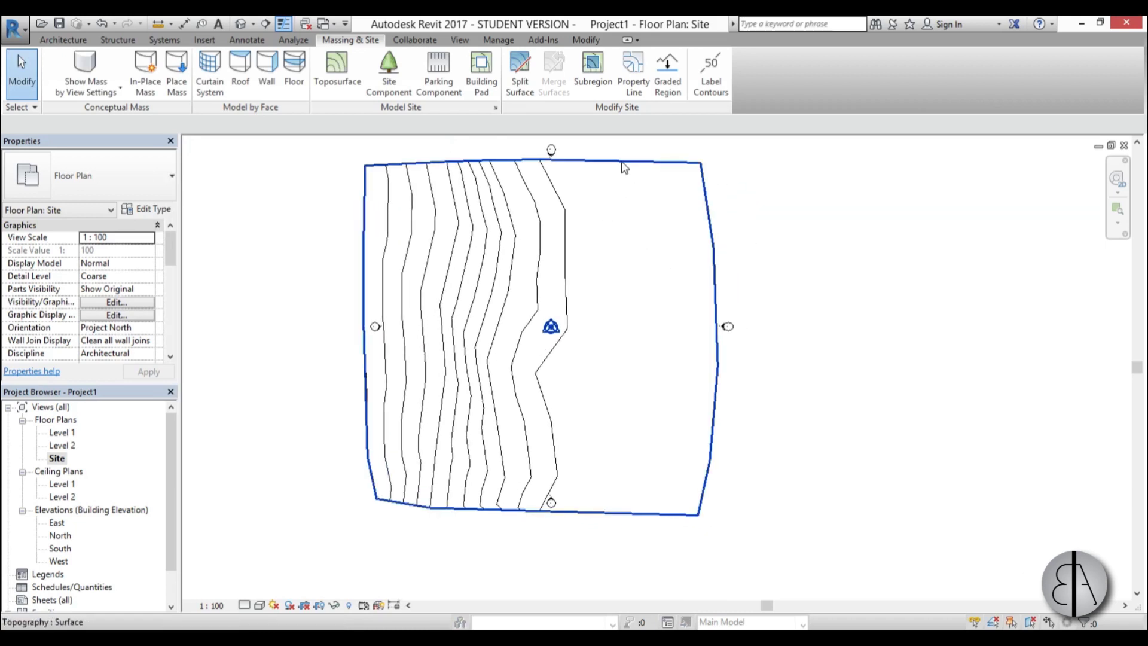
middle_click_drag(615, 236, 612, 239)
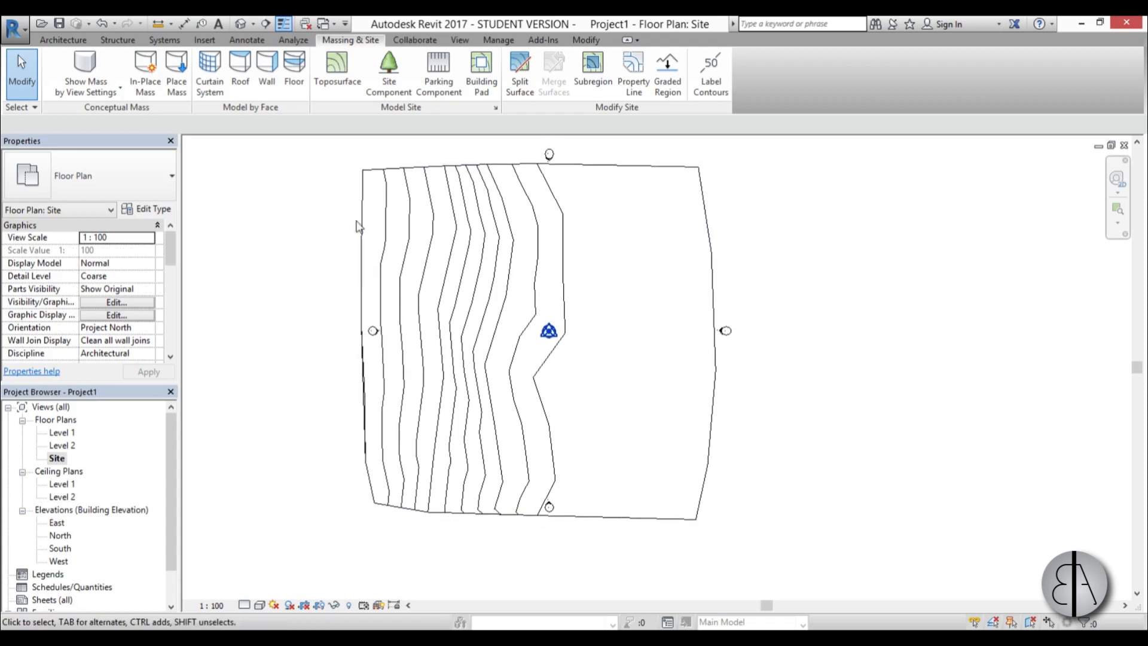
left_click(572, 523)
left_click(739, 548)
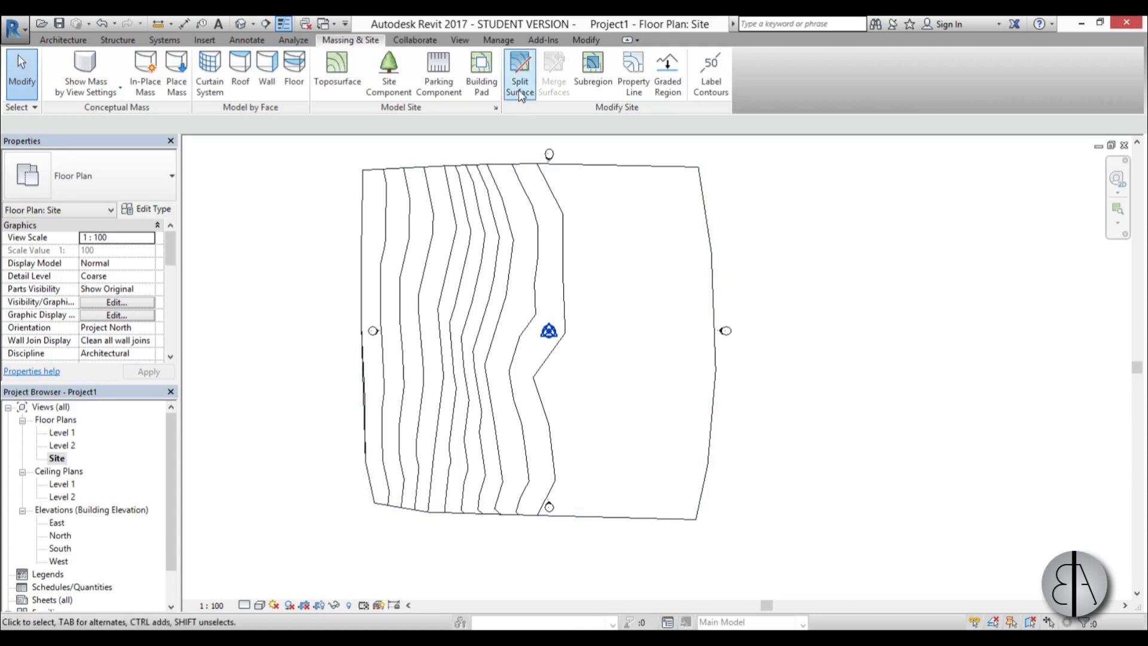
left_click(519, 74)
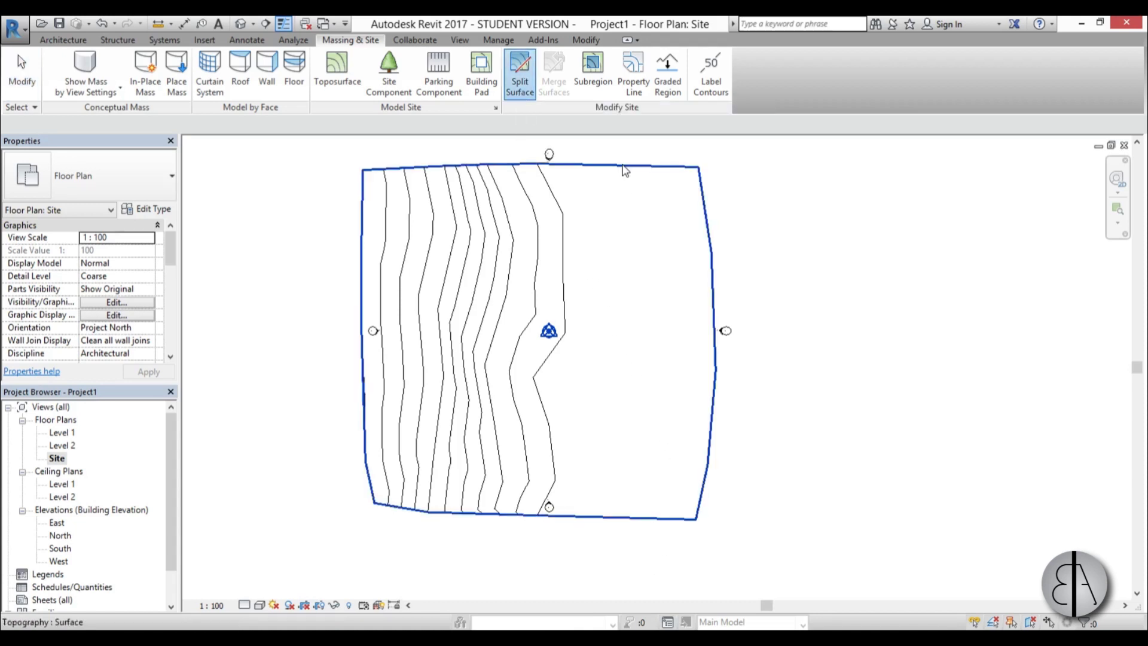
left_click(625, 168)
left_click(666, 76)
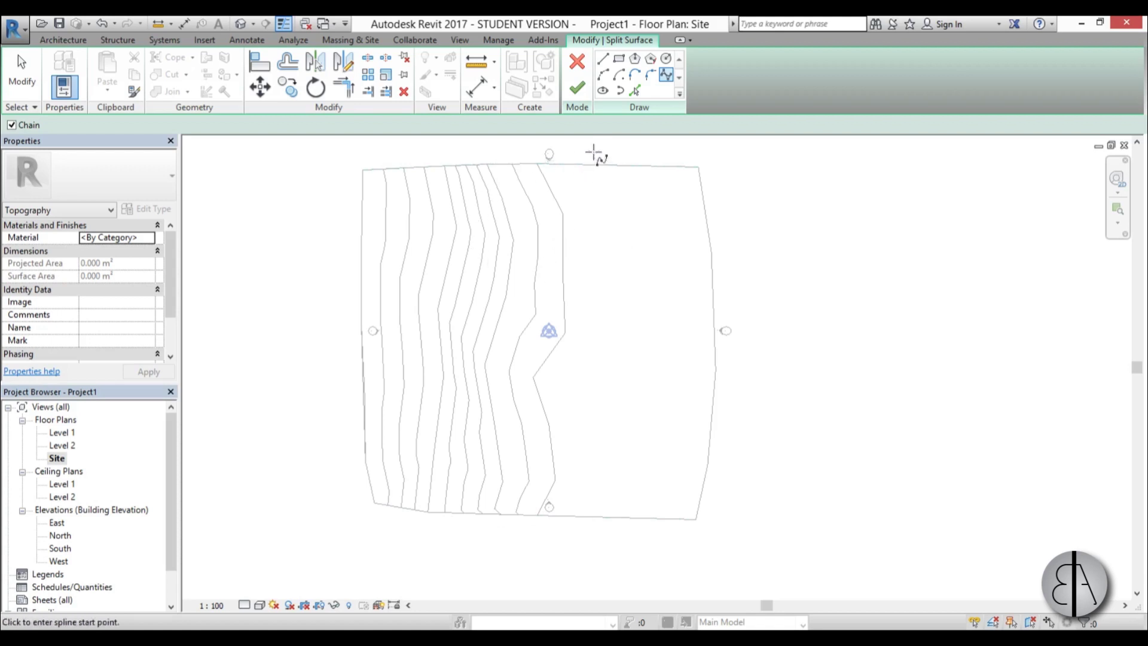
Draw a curved split line from the top edge past the bottom and finish
left_click(595, 150)
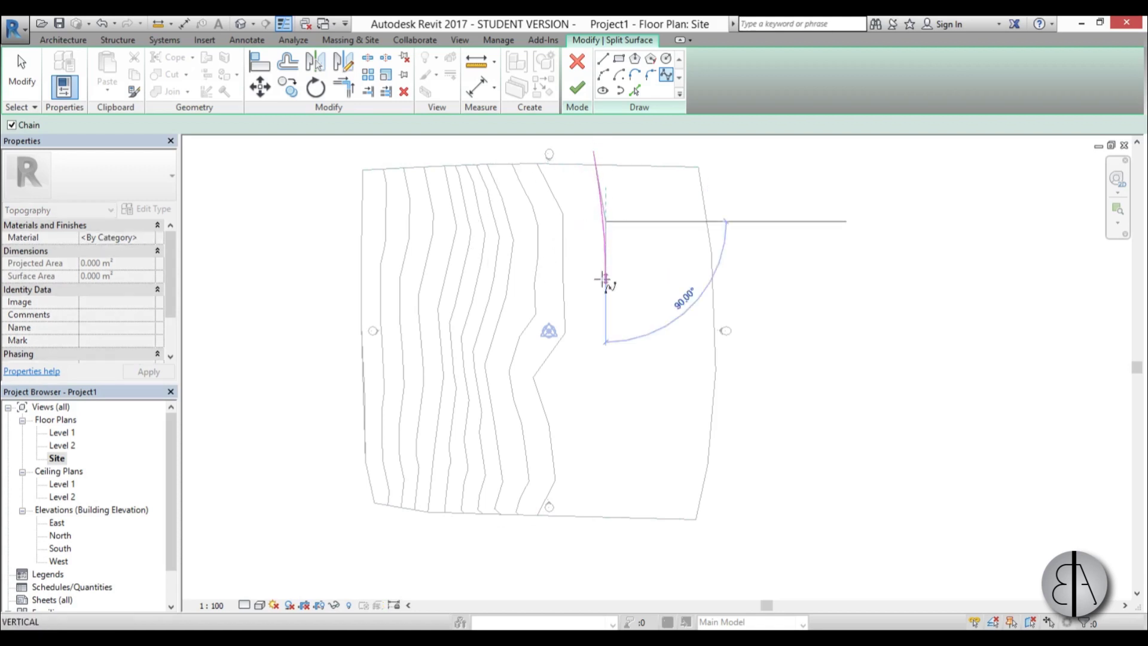
left_click(589, 345)
left_click(611, 404)
left_click(632, 474)
left_click(626, 532)
left_click(576, 88)
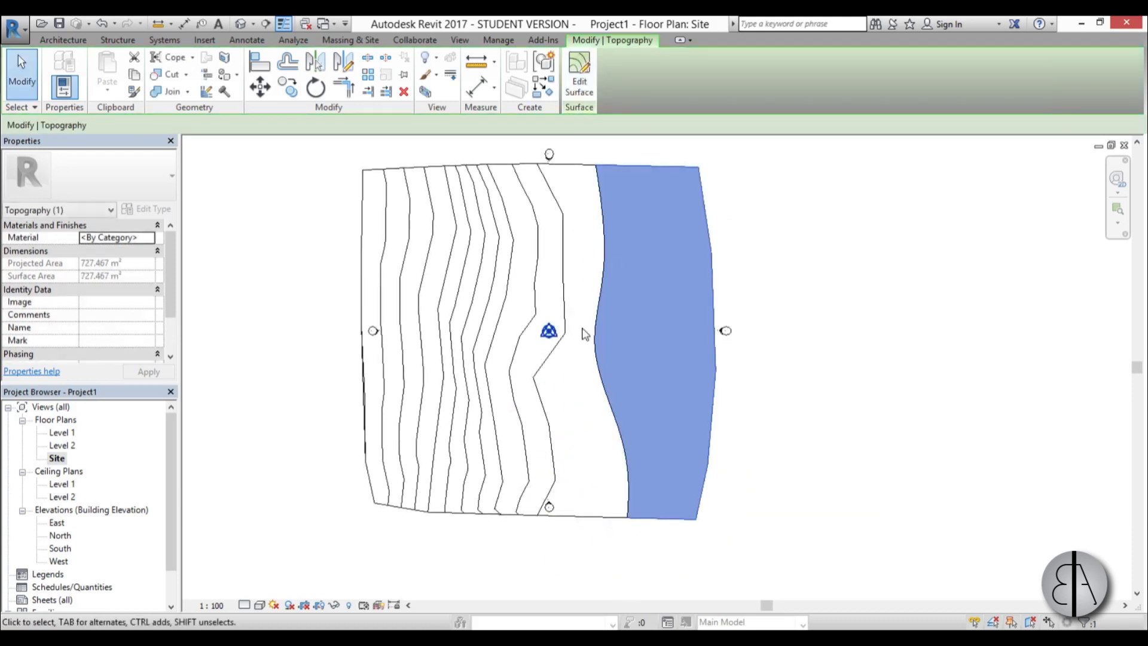
Start splitting the right topography piece, deleting an accidental straight sketch line
left_click(680, 484)
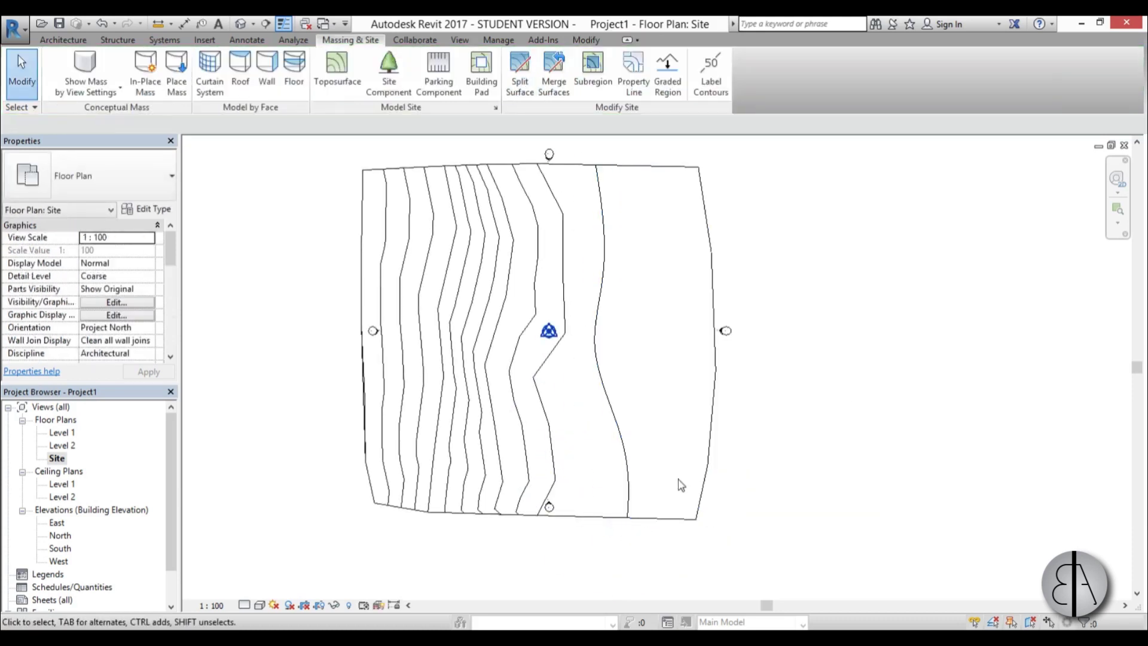
left_click(522, 91)
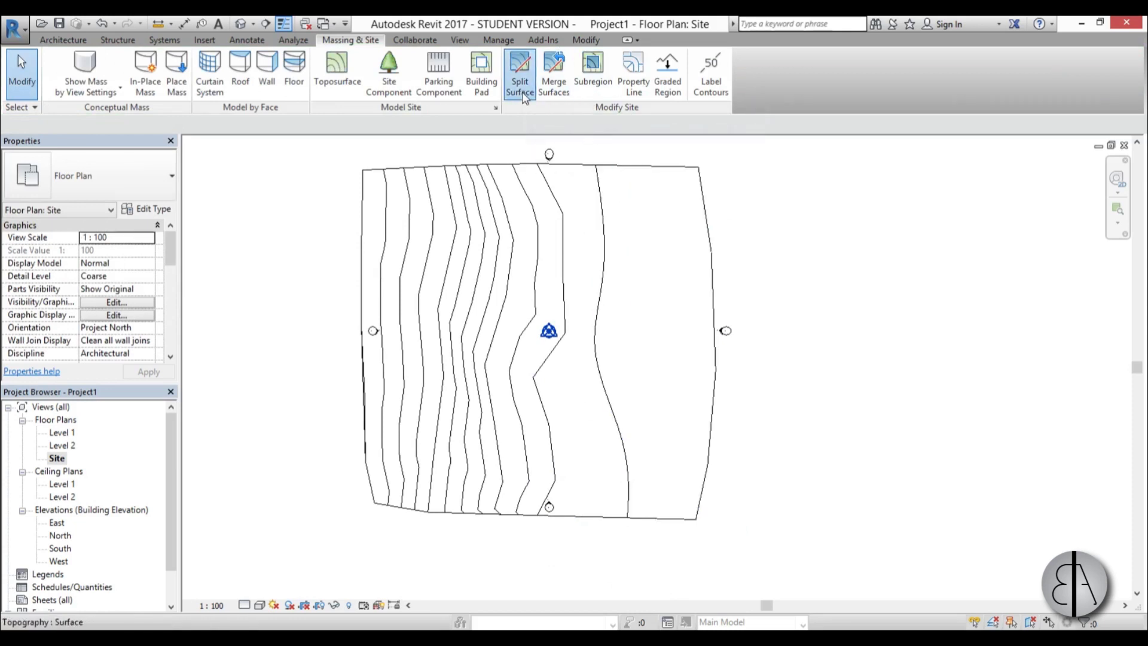
left_click(635, 167)
left_click(641, 160)
key("Escape")
left_click_drag(633, 149, 661, 226)
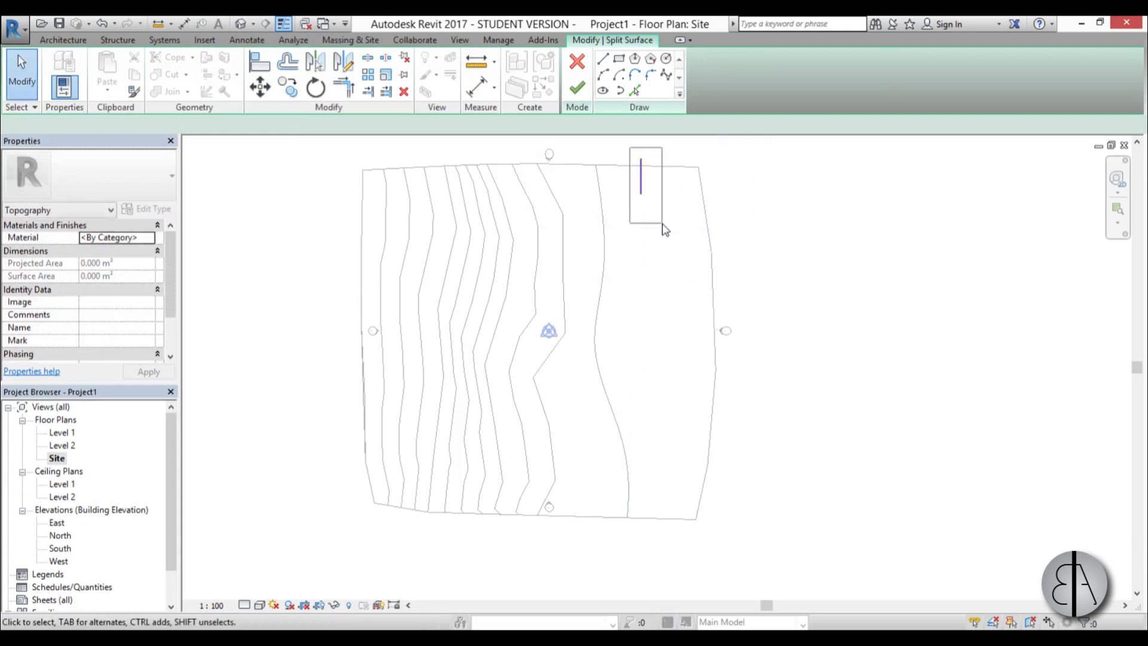
key("Delete")
Draw a top-to-bottom spline across the right piece and apply the split
left_click(666, 75)
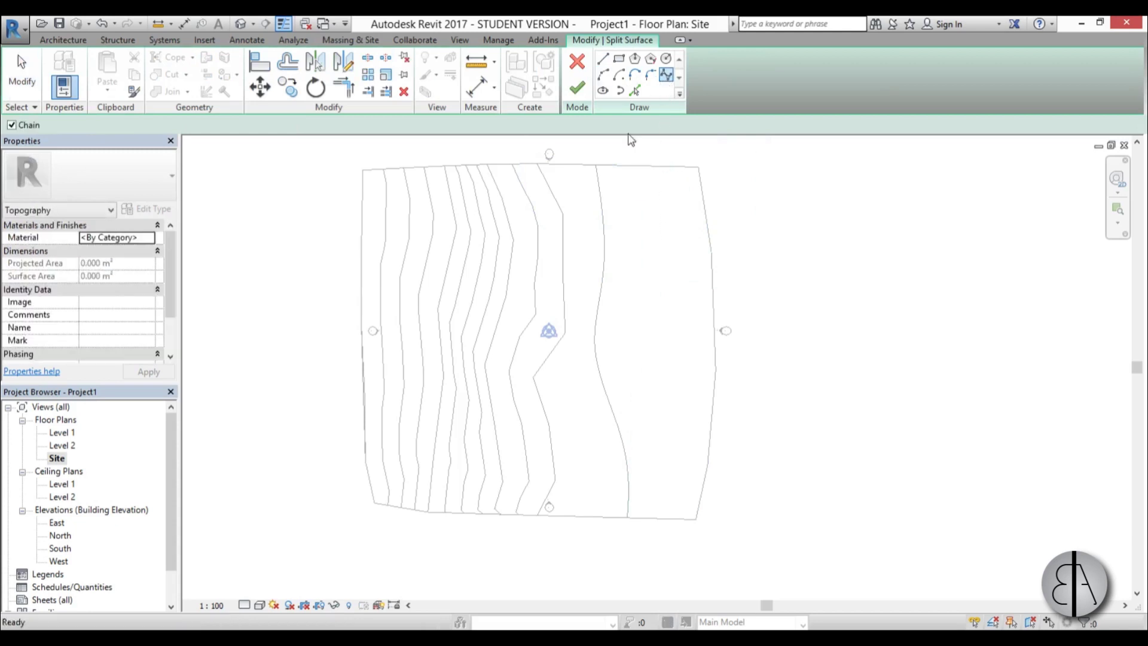
left_click(639, 155)
left_click(646, 197)
left_click(658, 263)
left_click(657, 321)
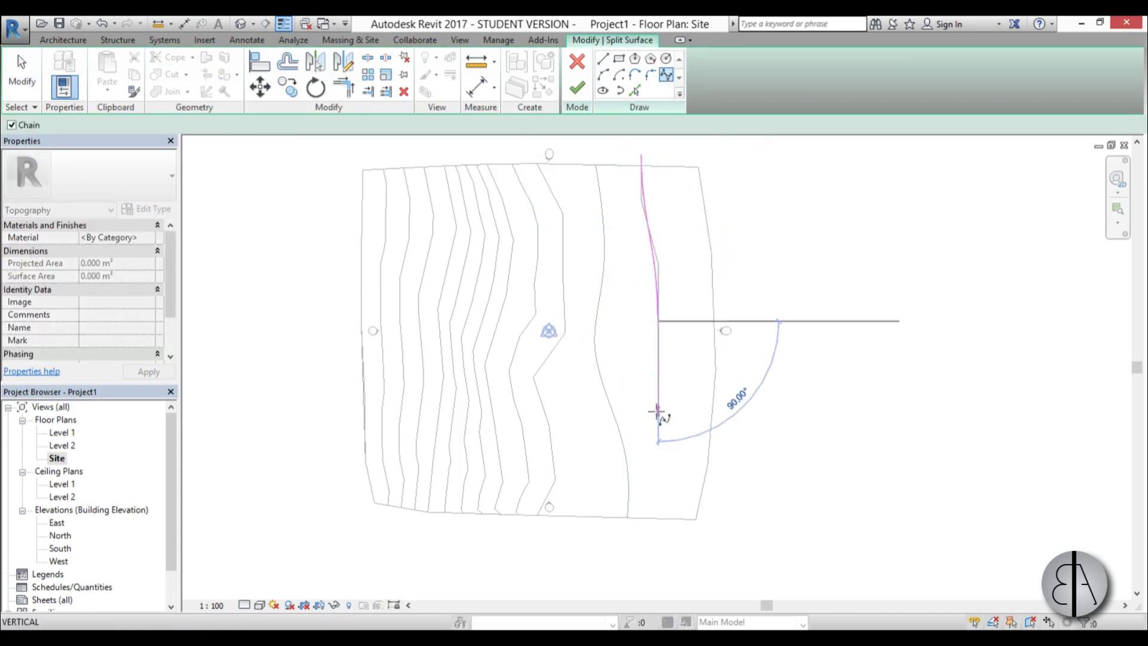
left_click(645, 530)
left_click(577, 90)
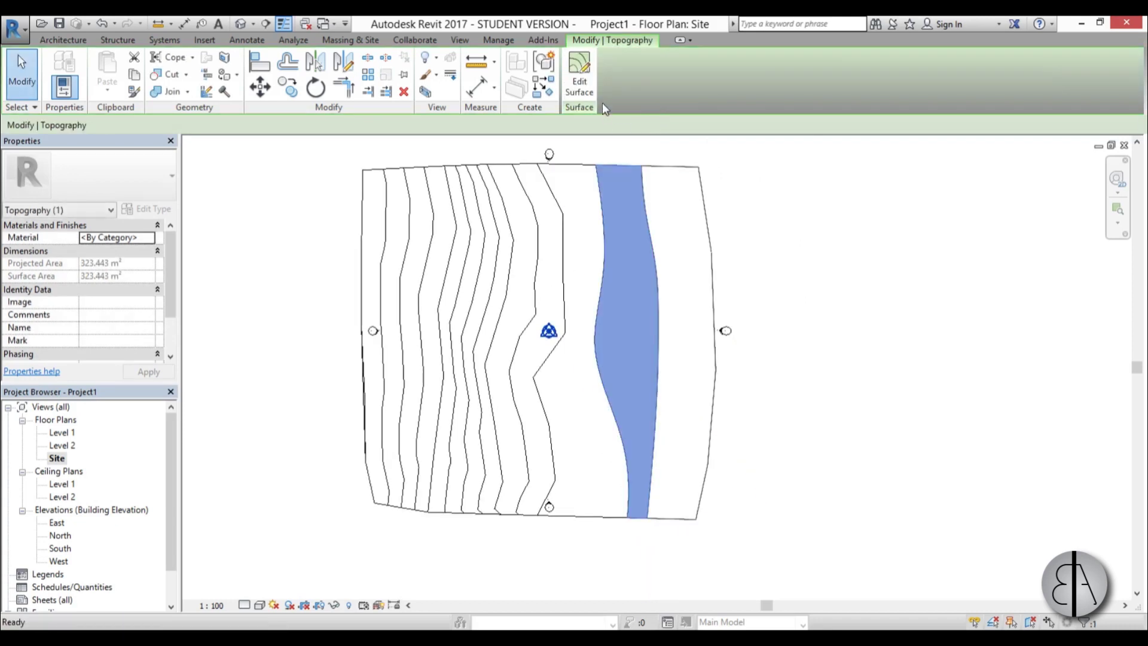
key("Escape")
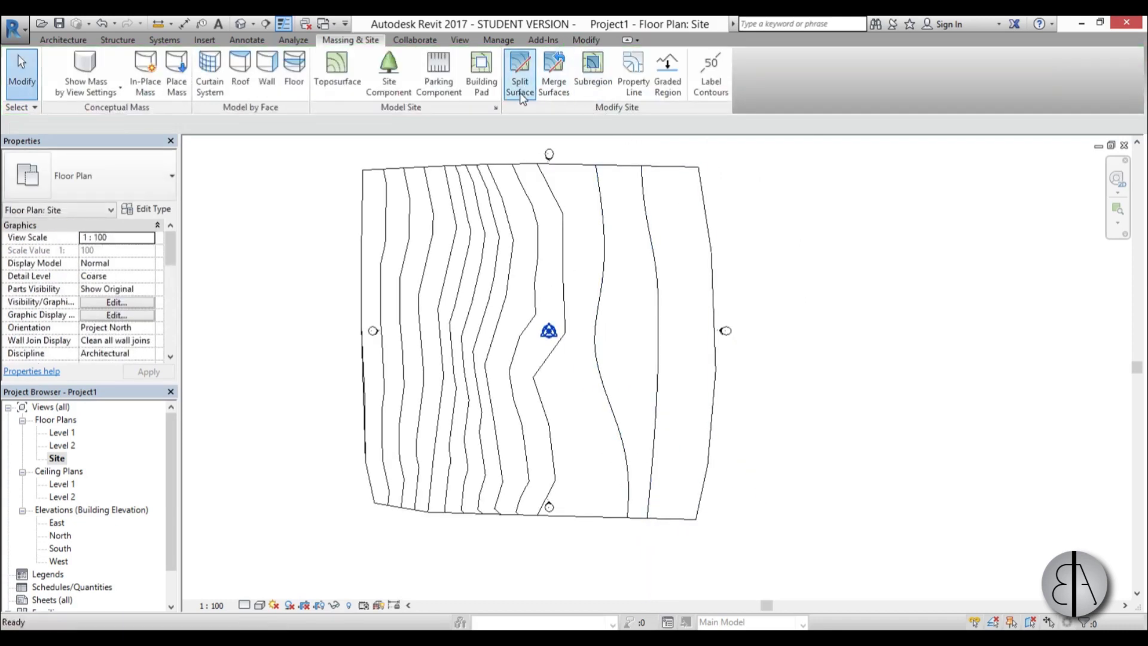
Begin splitting the rightmost strip, removing the straight split segments drawn by mistake
left_click(665, 167)
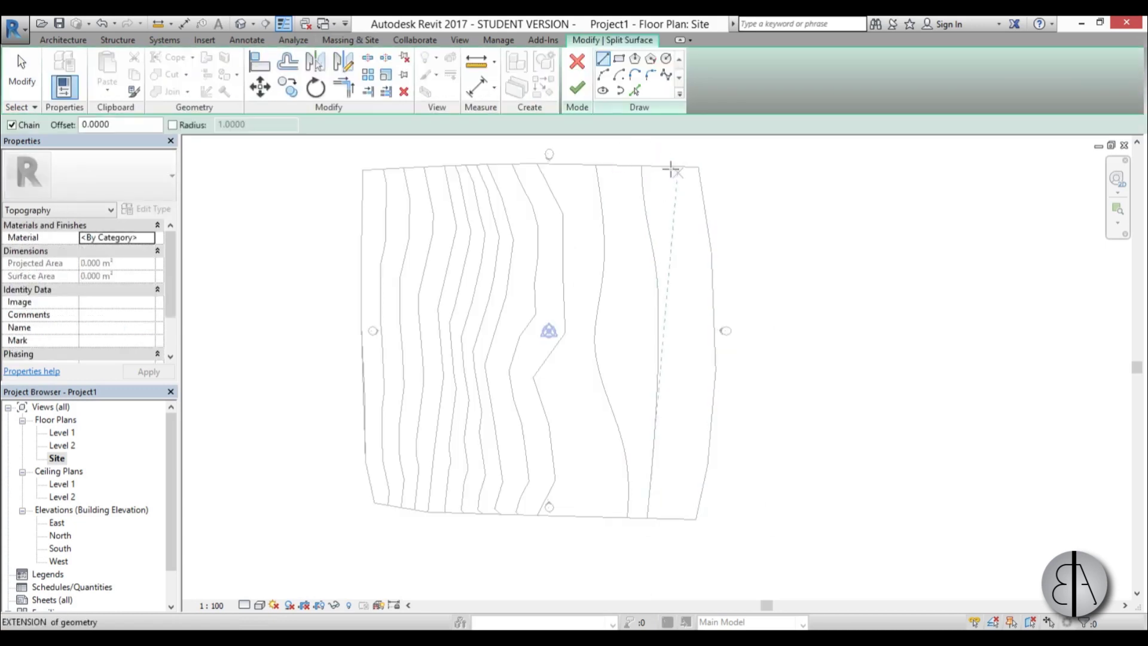
scroll(663, 158, "up", 3)
left_click(643, 161)
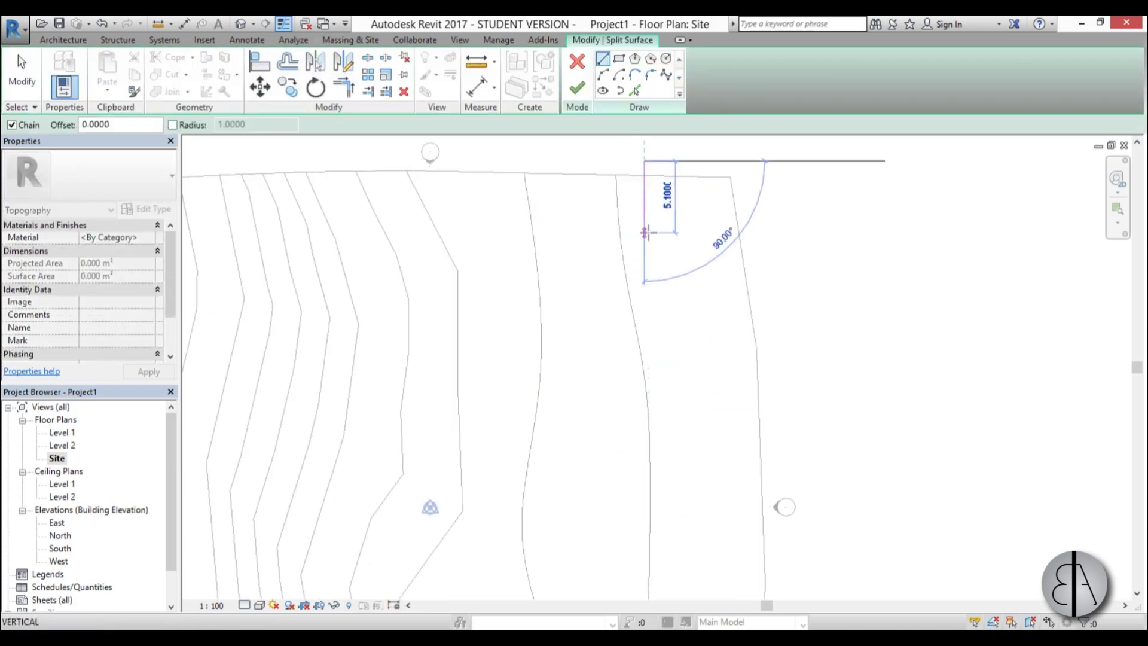
left_click(644, 233)
left_click(672, 321)
key("Escape")
key("Escape")
left_click_drag(628, 157, 699, 385)
key("Delete")
Sketch a spline down the rightmost strip from the top boundary past the bottom edge
left_click(664, 75)
left_click(647, 157)
left_click(648, 230)
left_click(699, 450)
middle_click_drag(699, 451, 679, 325)
left_click(679, 326)
scroll(668, 480, "down", 4)
scroll(664, 412, "up", 4)
left_click(660, 435)
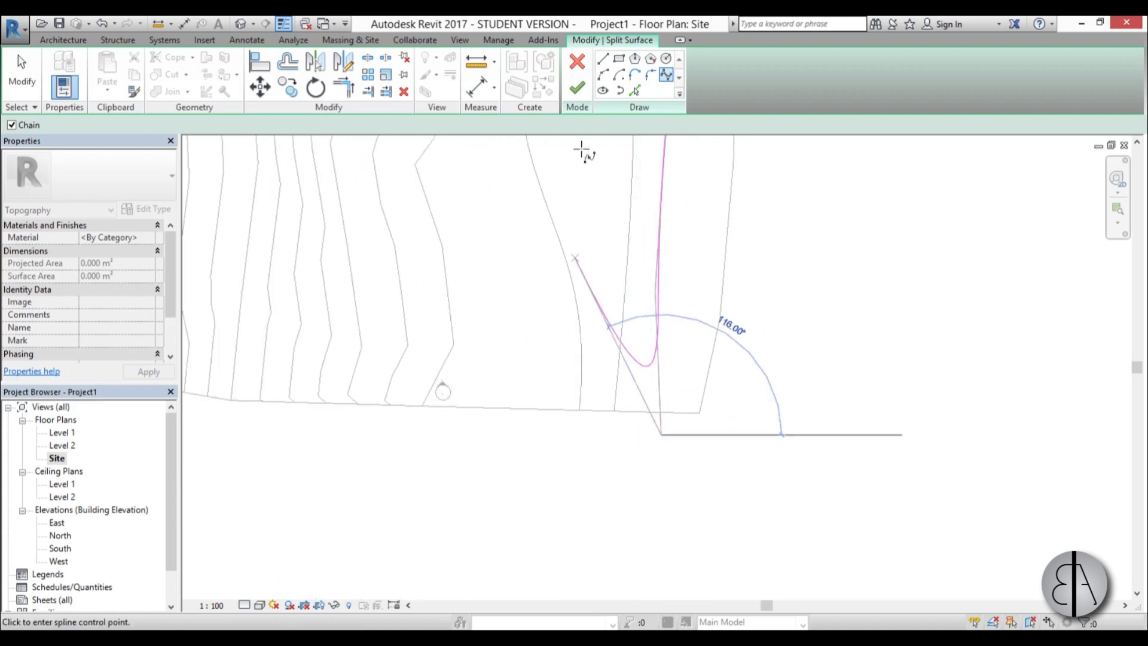
Finish the second split of the toposurface into narrow curved strips
left_click(577, 88)
scroll(684, 379, "down", 3)
scroll(685, 379, "up", 3)
scroll(658, 392, "down", 2)
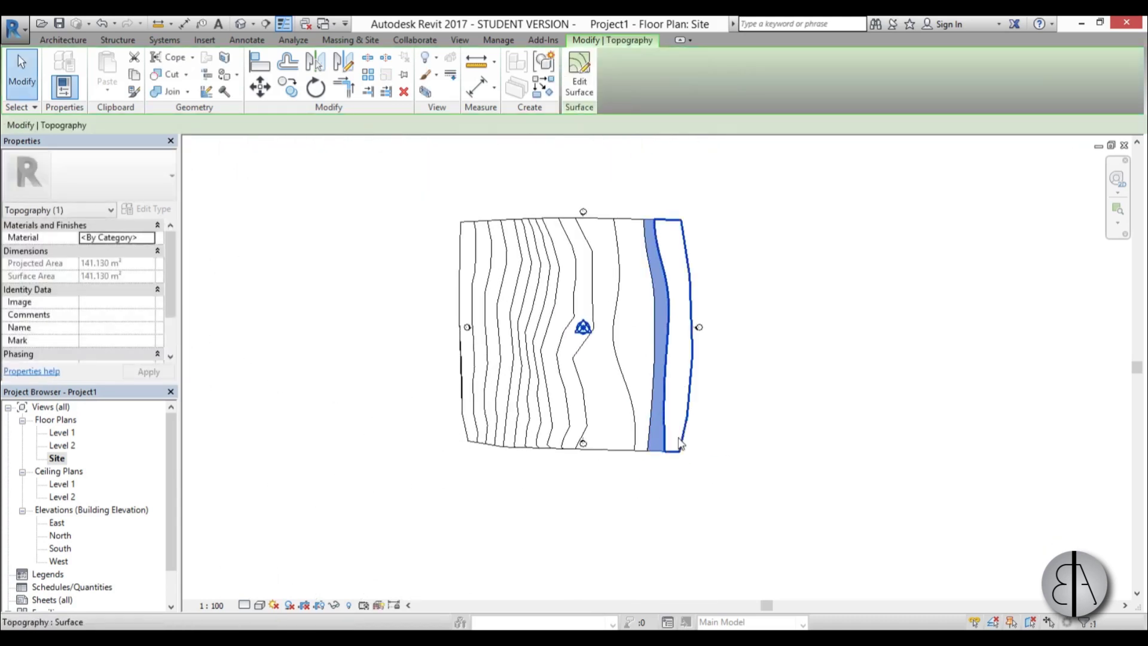
scroll(687, 431, "up", 3)
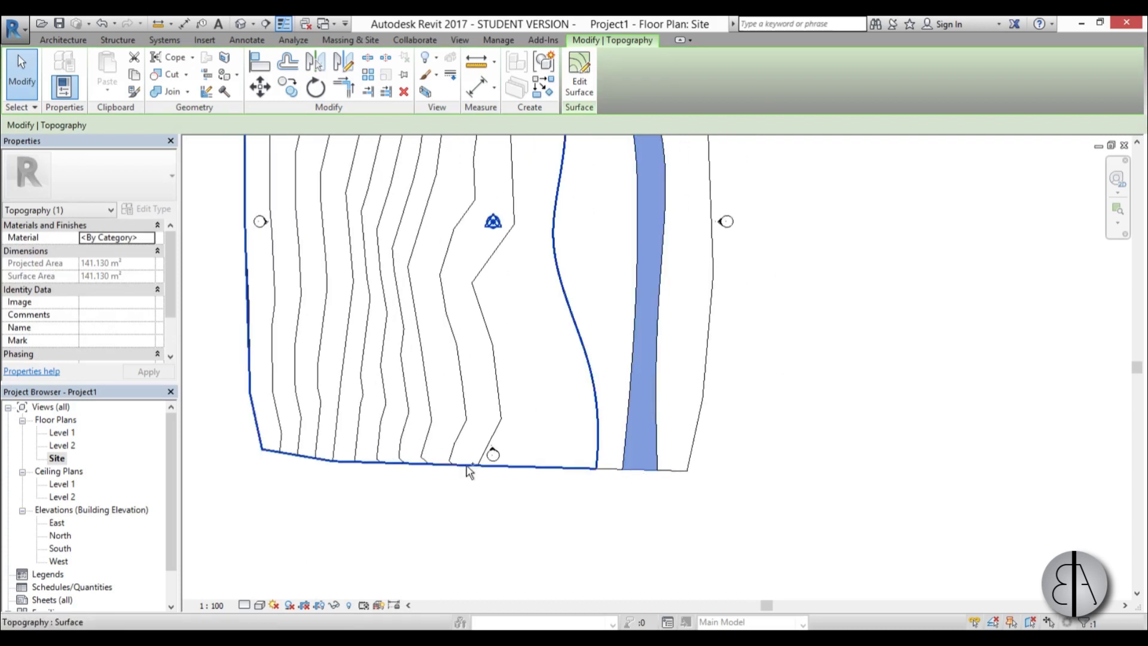
Give the main terrain and the left topography piece the Sand material
left_click(423, 466, "ctrl")
scroll(586, 505, "down", 2)
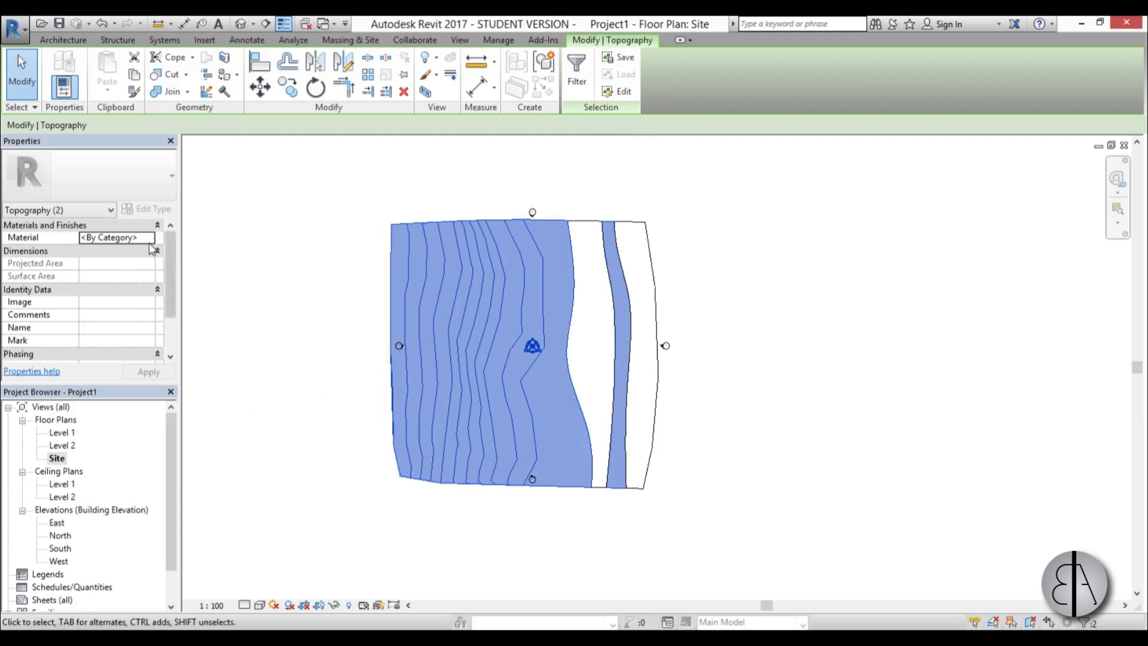
left_click(150, 238)
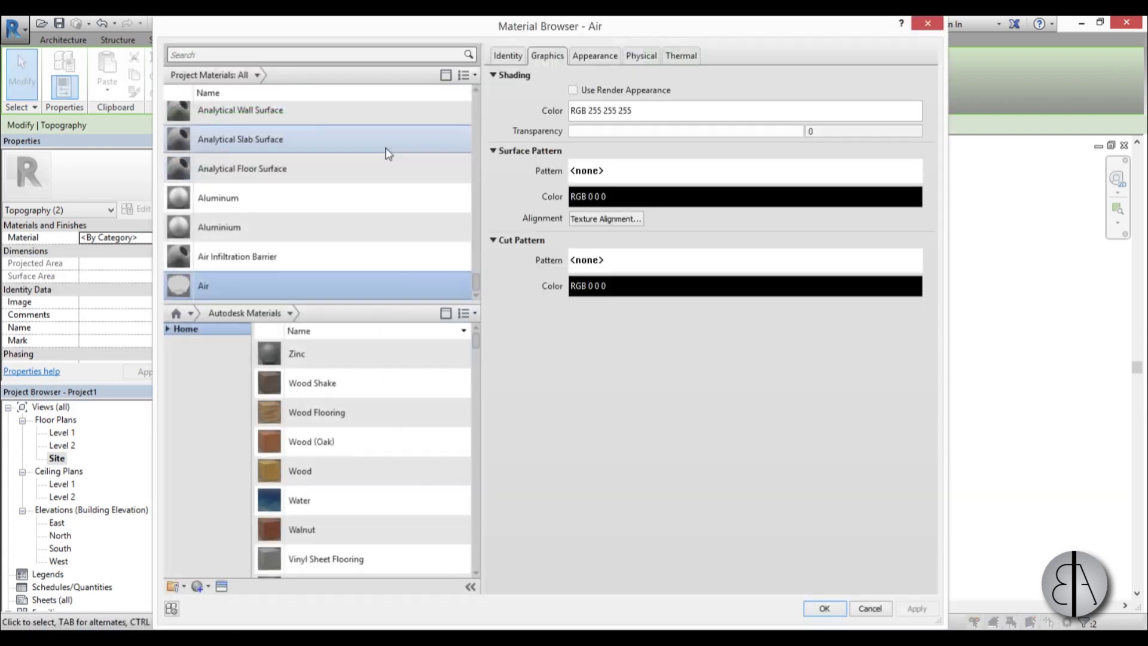
left_click(264, 60)
type("sand")
left_click(208, 131)
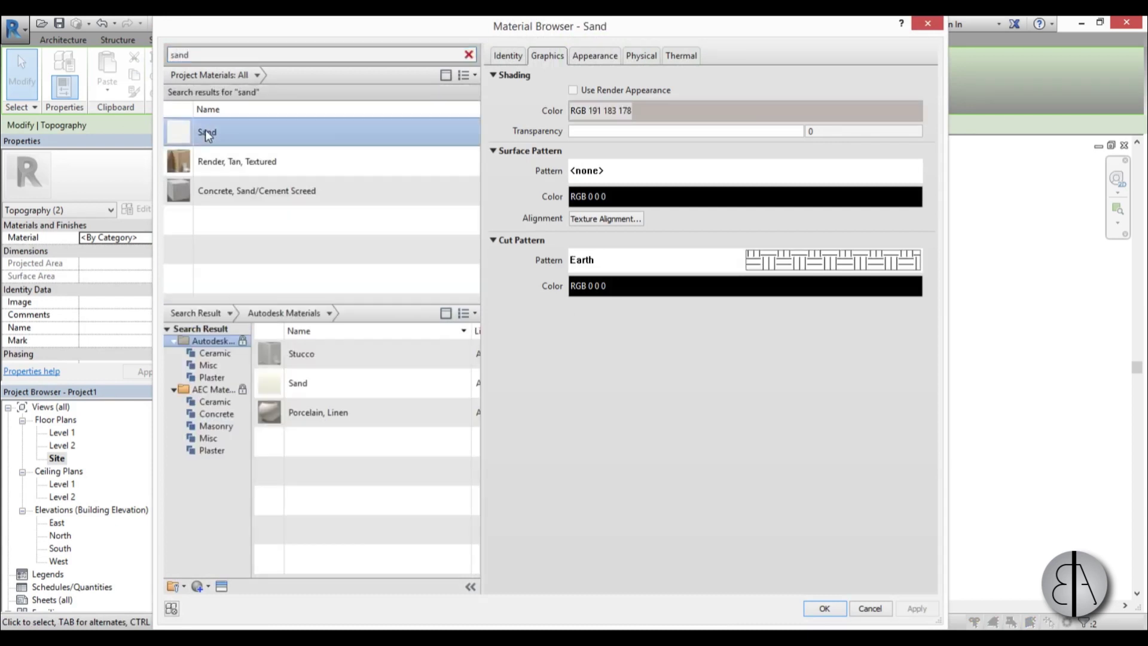
left_click(837, 608)
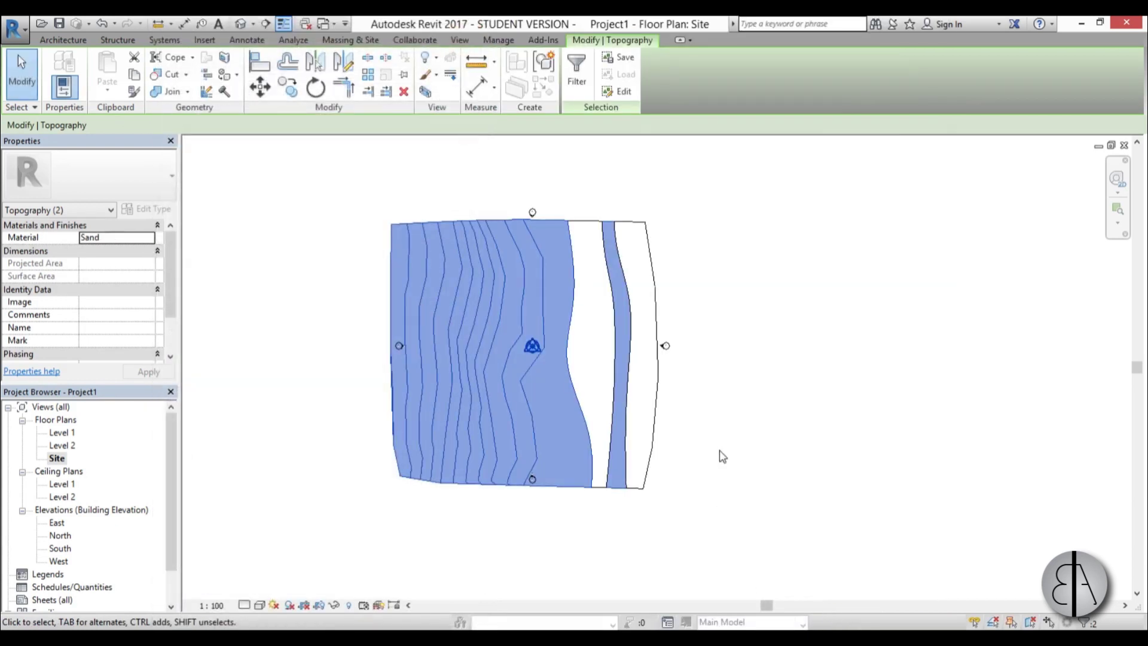
Assign the Plant material, found by searching grass, to two selected strips
left_click(709, 436)
left_click(584, 221)
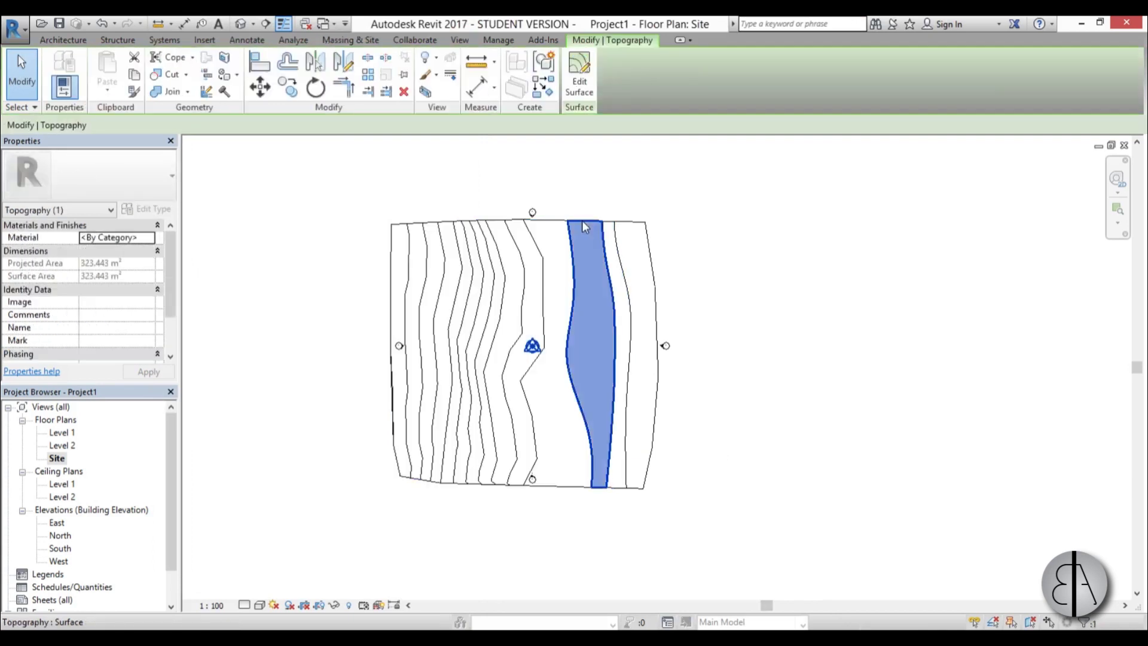
left_click(635, 223, "ctrl")
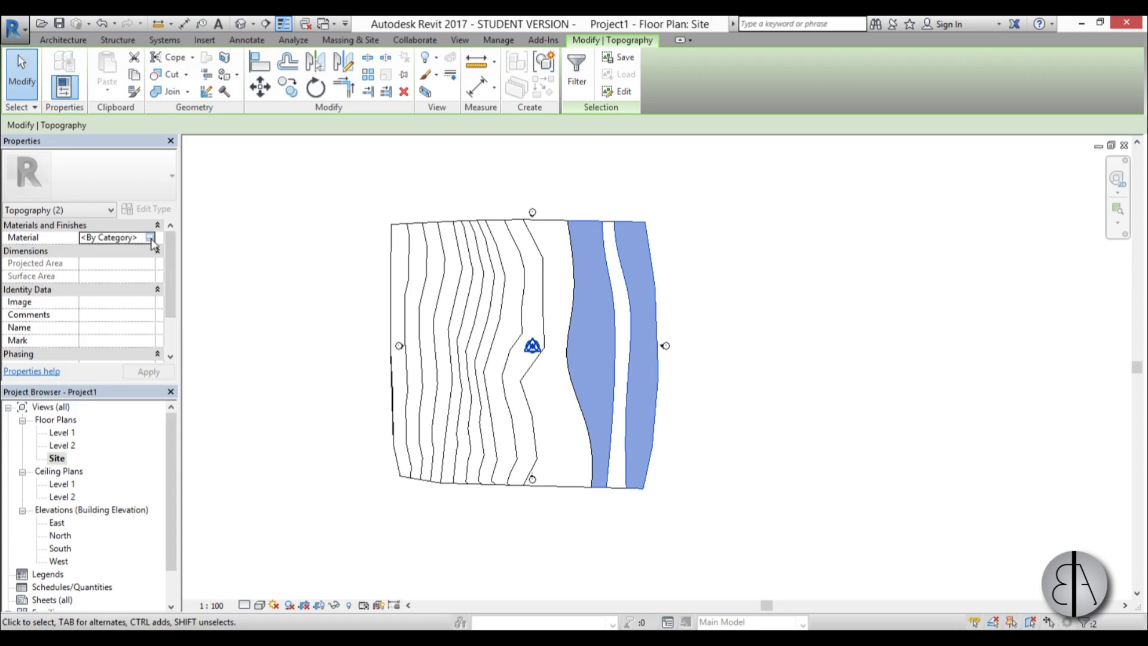
left_click(150, 237)
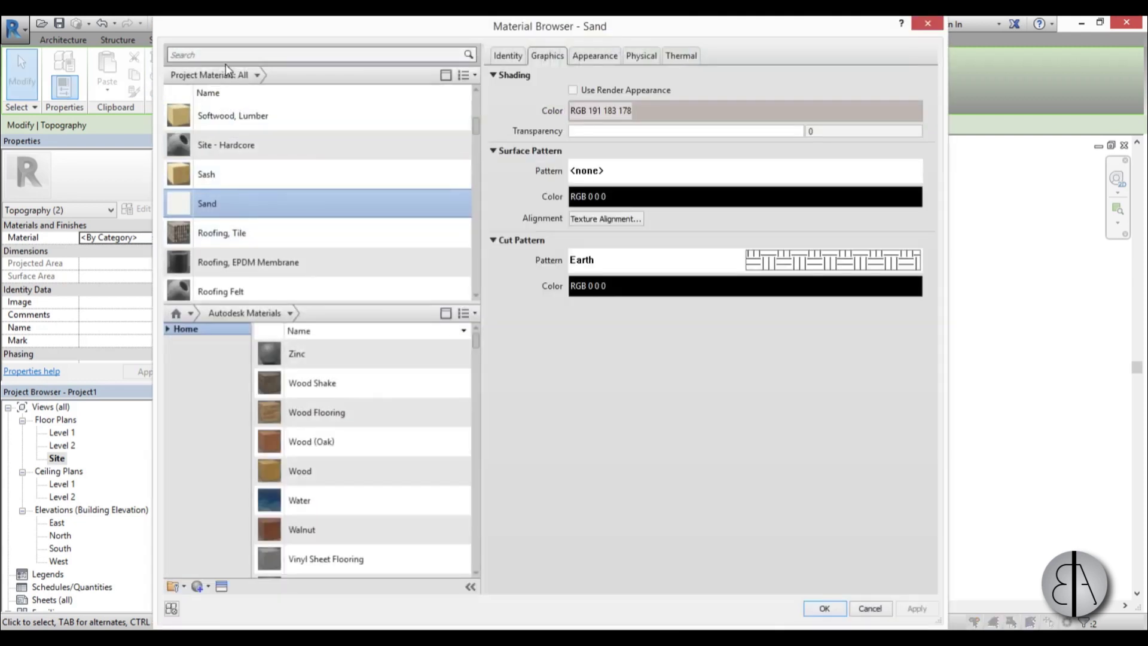
left_click(219, 52)
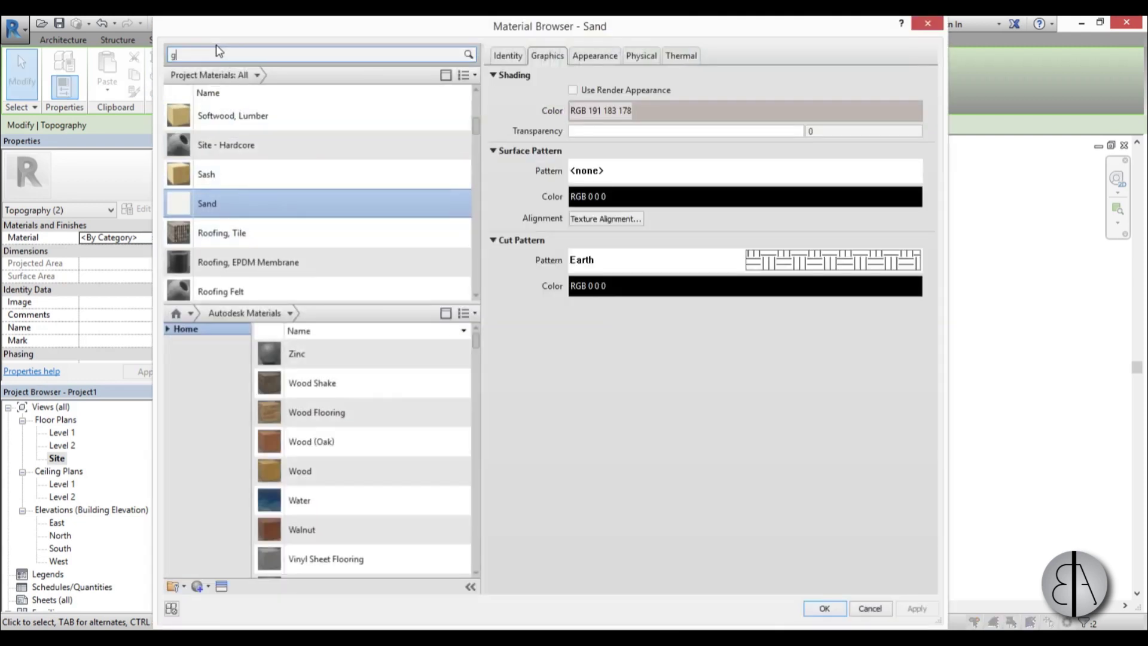
key("Return")
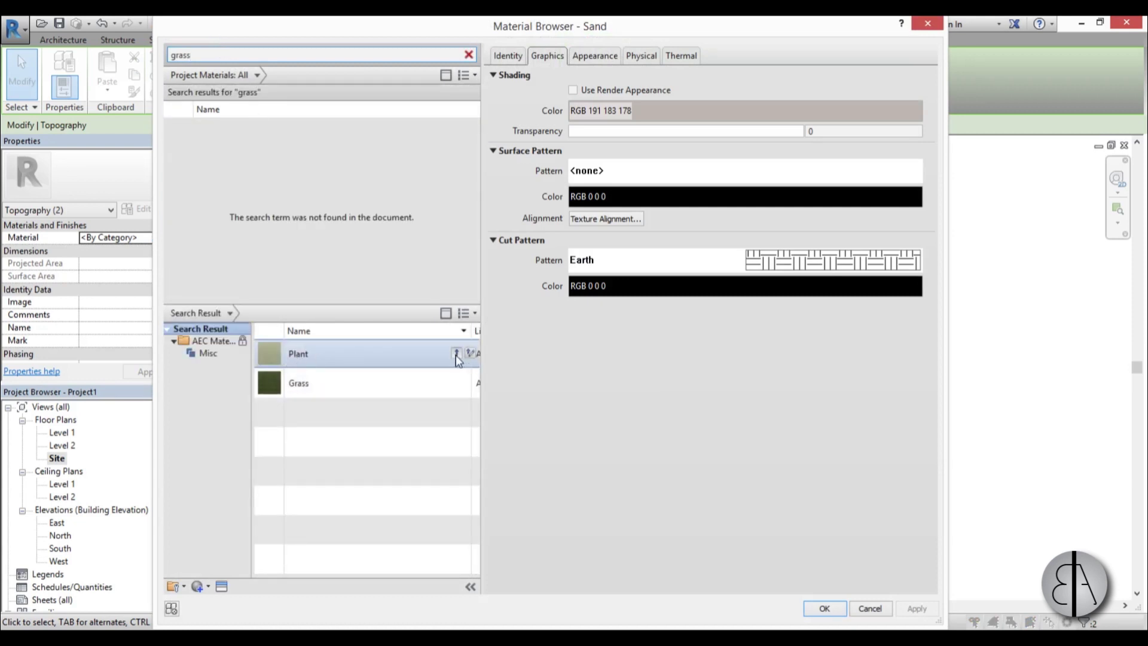
left_click(456, 353)
left_click(916, 607)
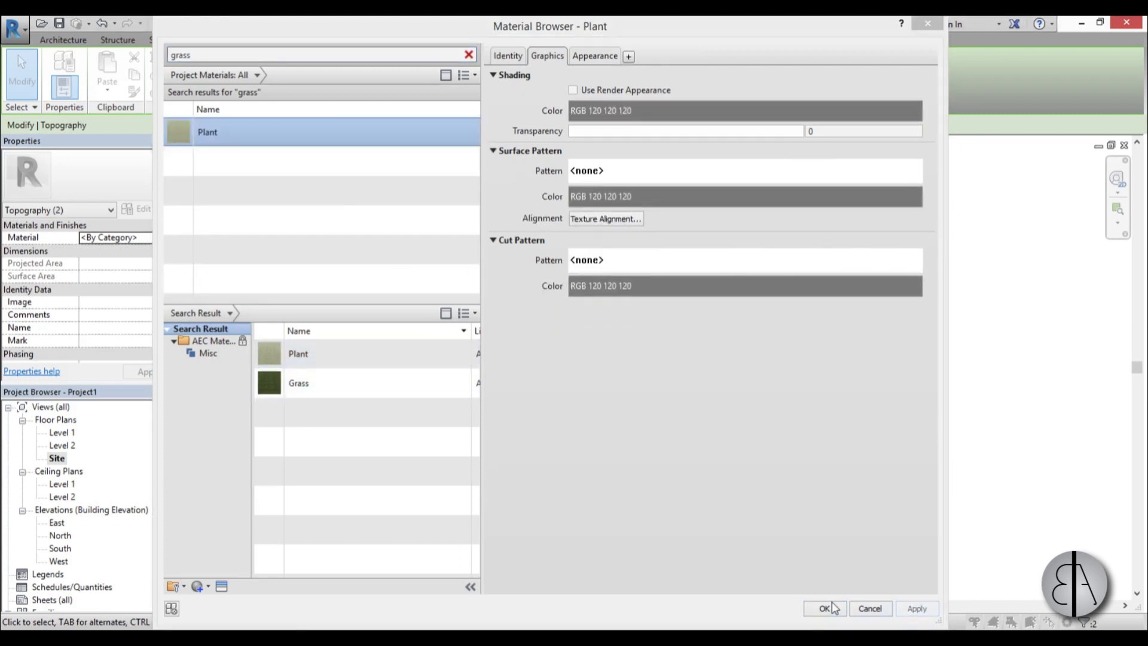
left_click(824, 608)
Show the terrain in the default 3D view with Realistic style, orbited to a flatter angle
left_click(735, 389)
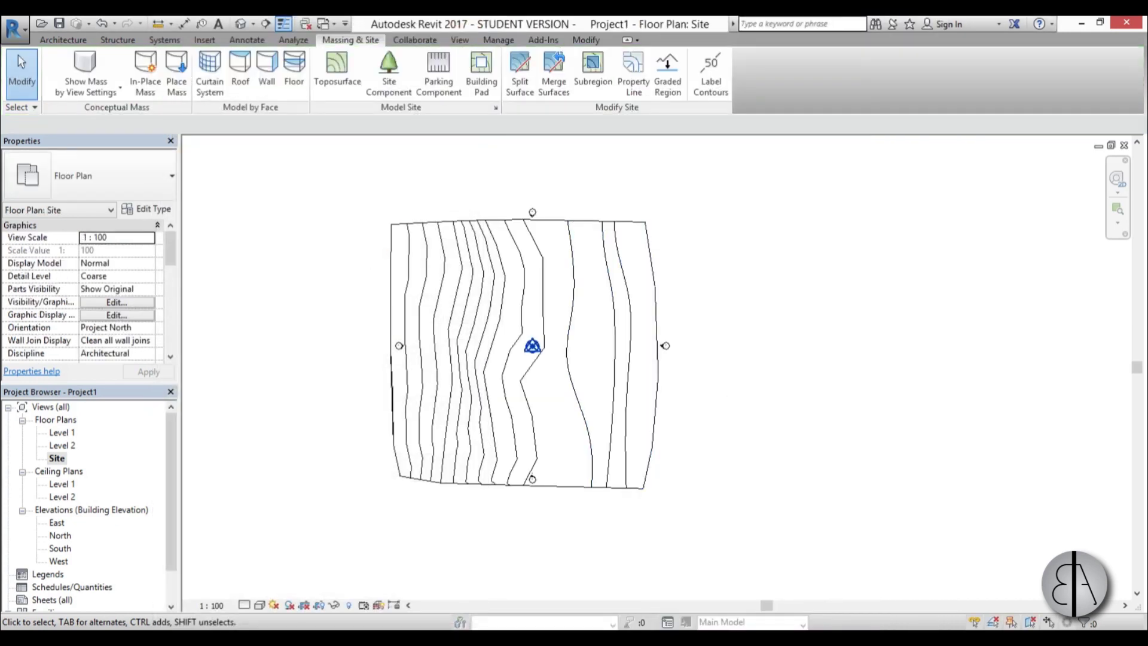
left_click(241, 26)
middle_click_drag(861, 383, 952, 422, "shift")
left_click(260, 605)
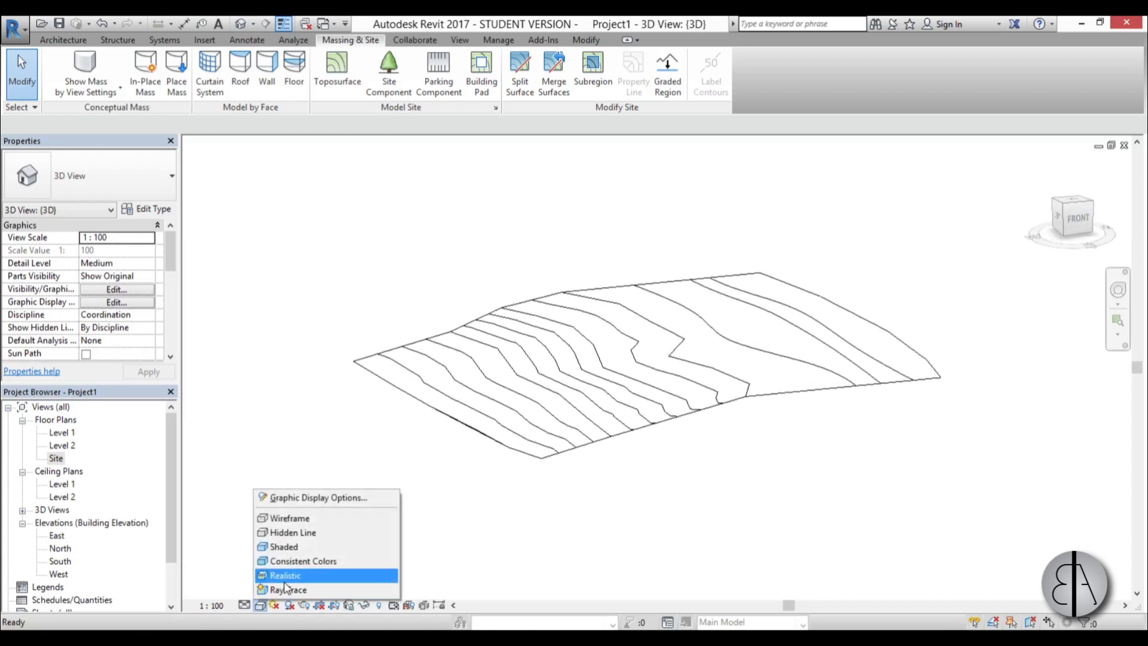
left_click(307, 574)
middle_click_drag(591, 454, 538, 418, "shift")
scroll(381, 204, "up", 3)
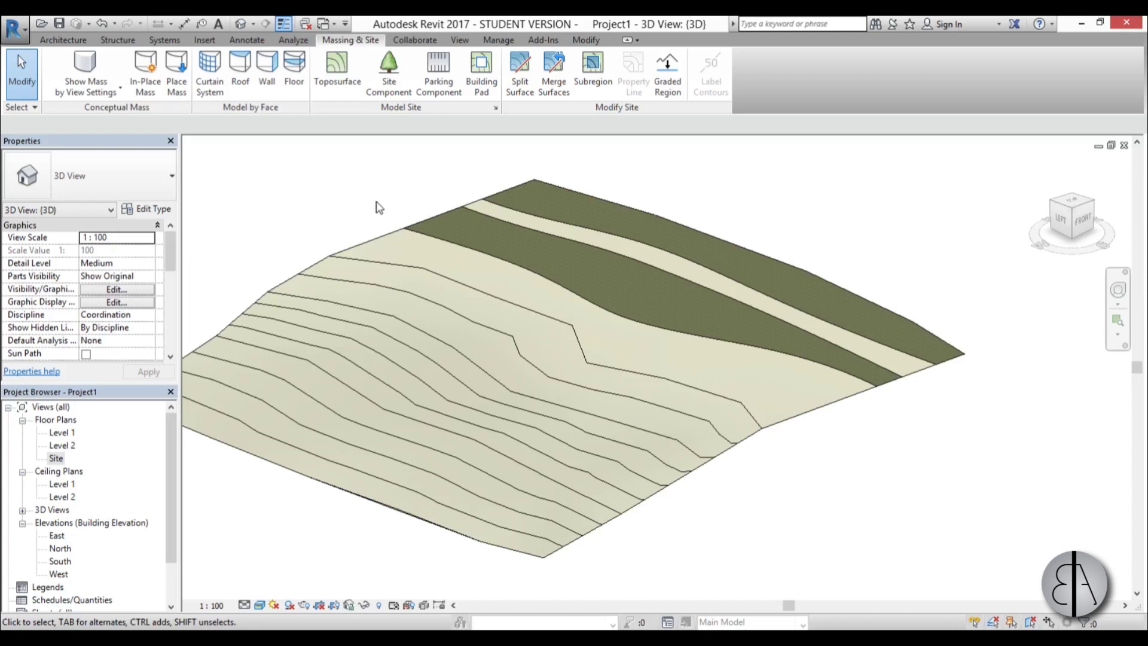
Load the palm tree family from the Desktop folder
left_click(212, 42)
left_click(456, 94)
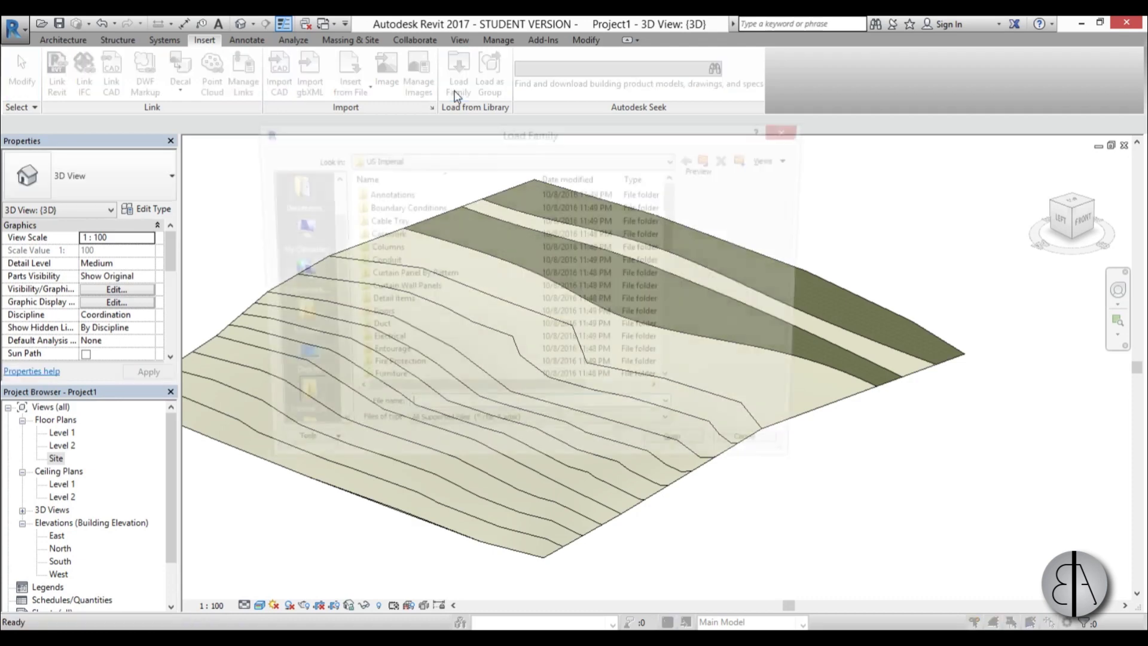
left_click(296, 227)
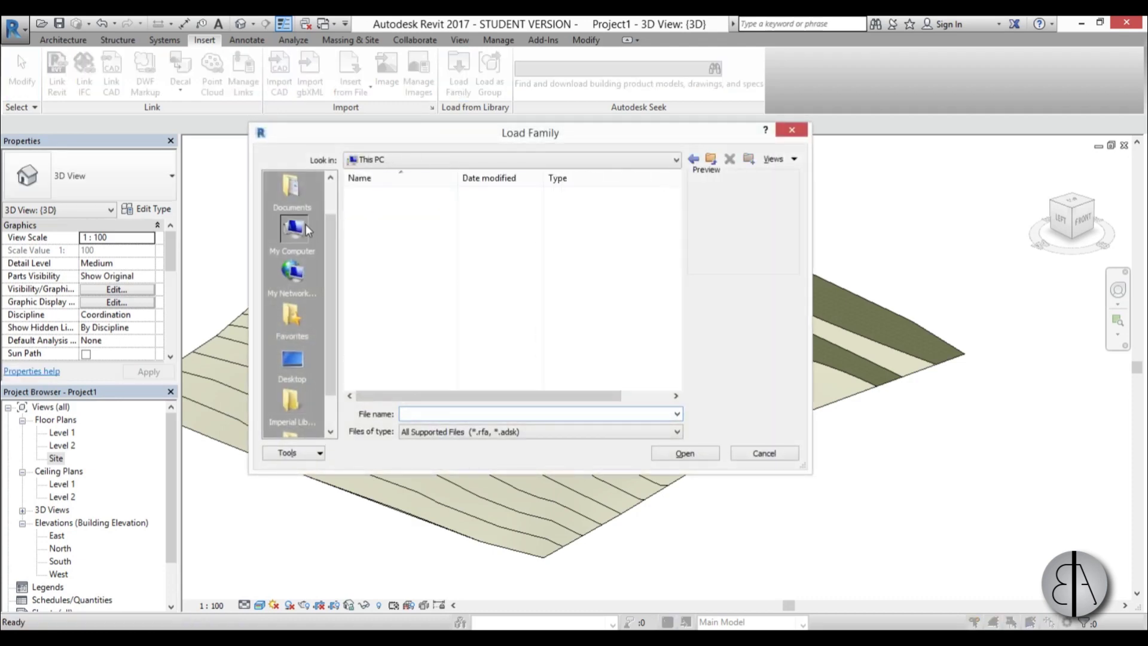
left_click(293, 361)
left_click(393, 262)
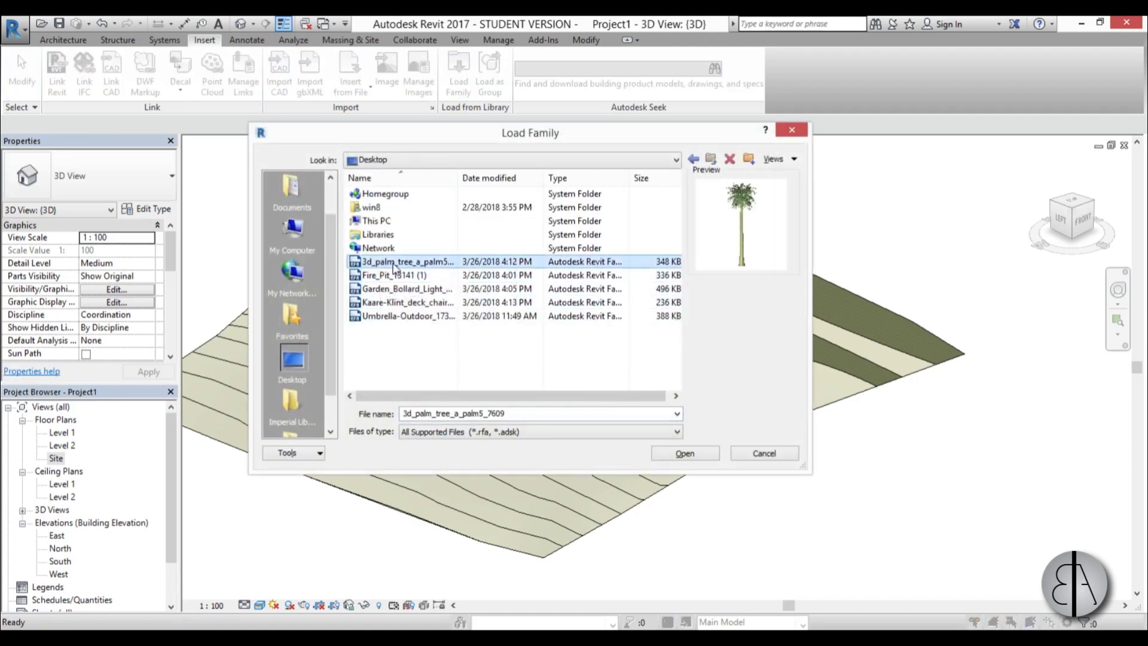
left_click(682, 453)
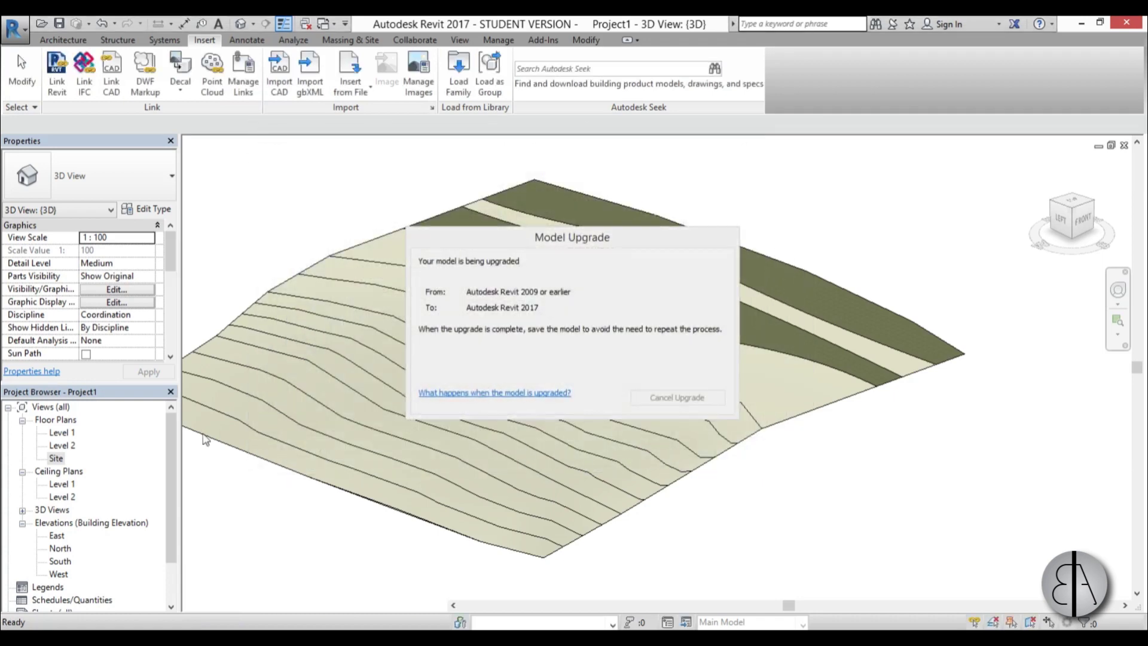
On the Site plan, place four palm tree site components along the strips
double_click(61, 433)
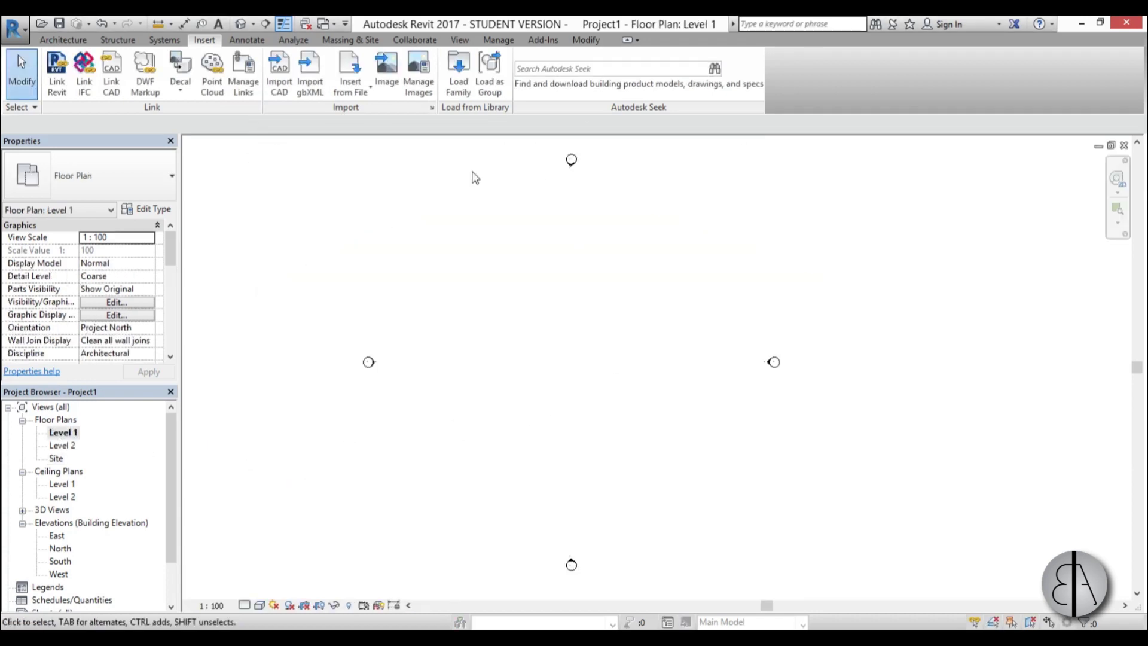
double_click(56, 458)
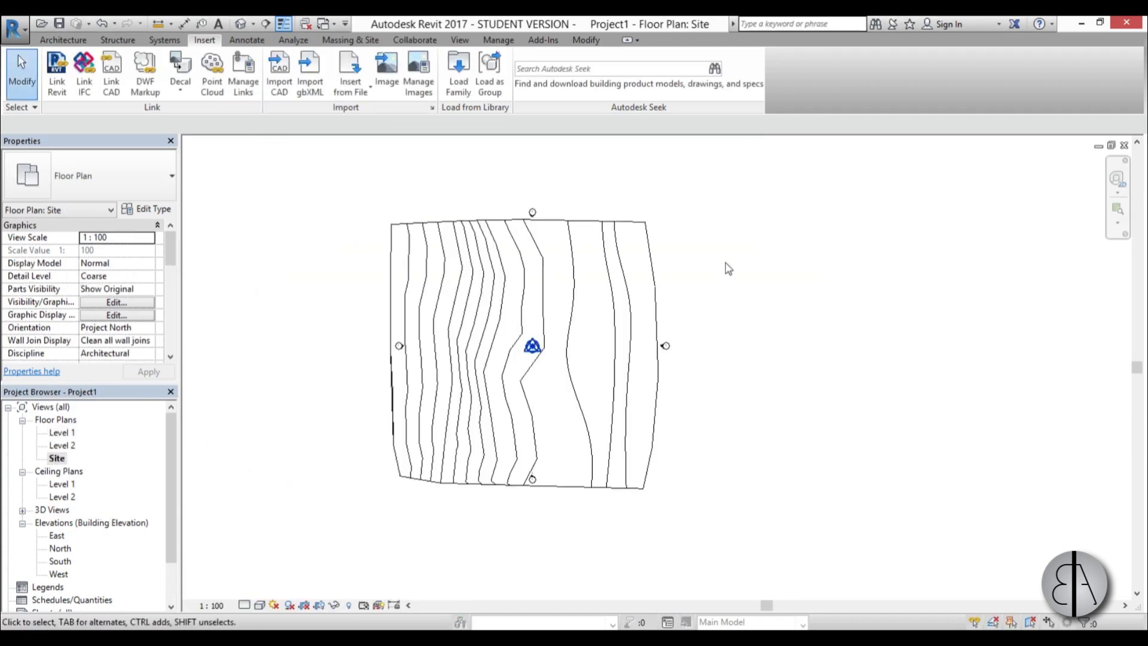
left_click(342, 41)
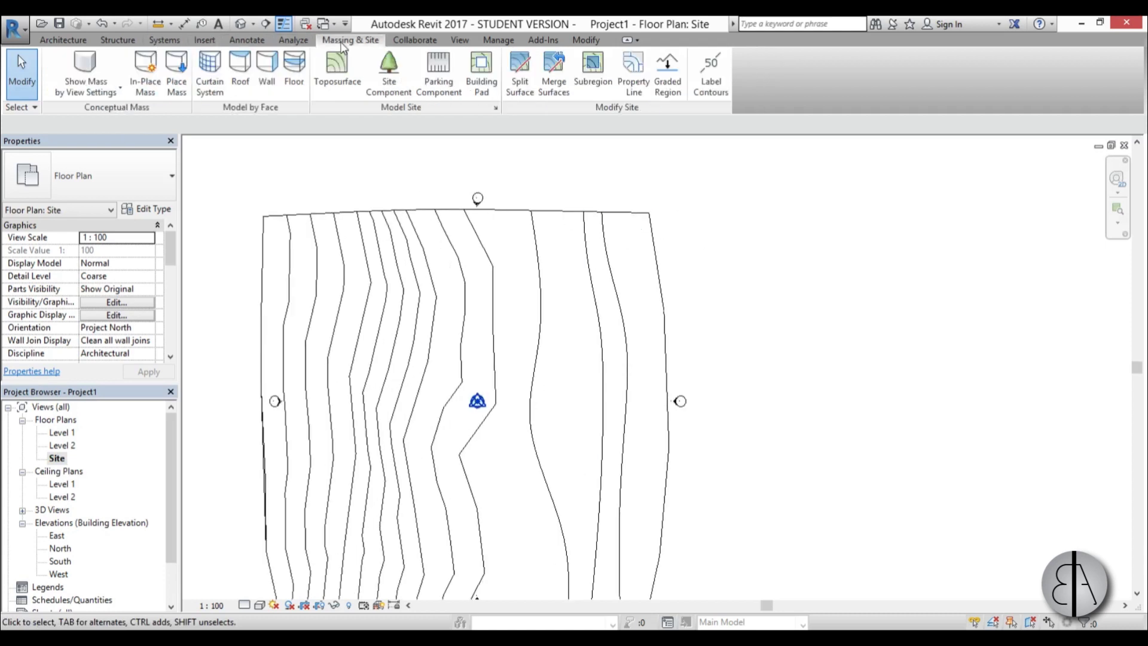
left_click(390, 71)
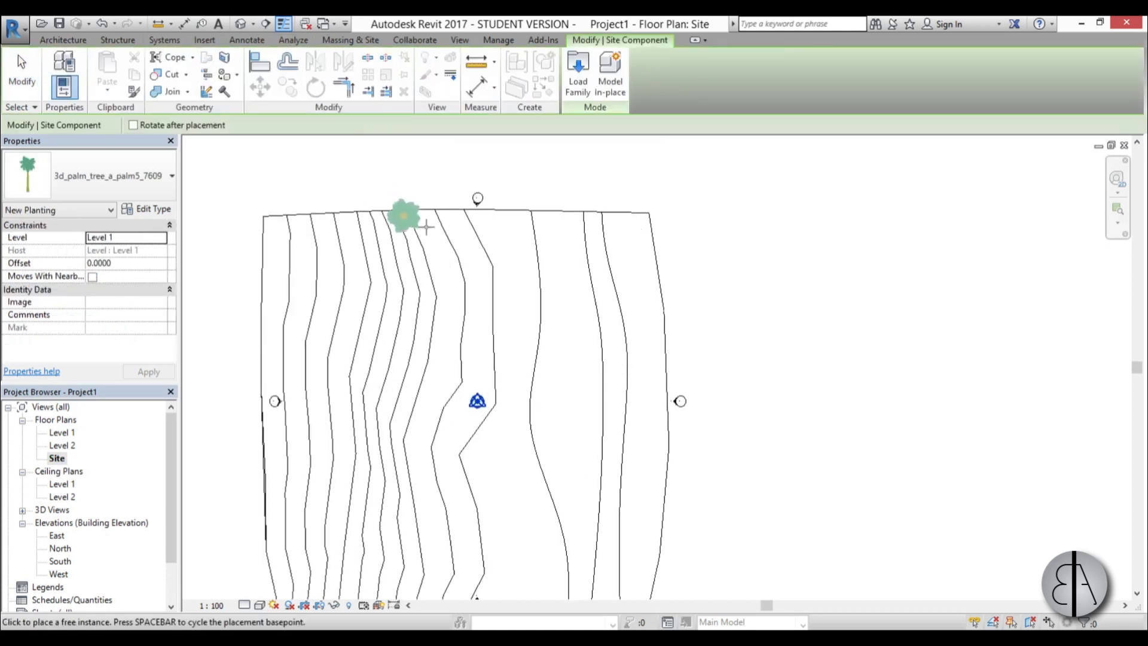
scroll(562, 233, "up", 2)
left_click(573, 230)
left_click(700, 313)
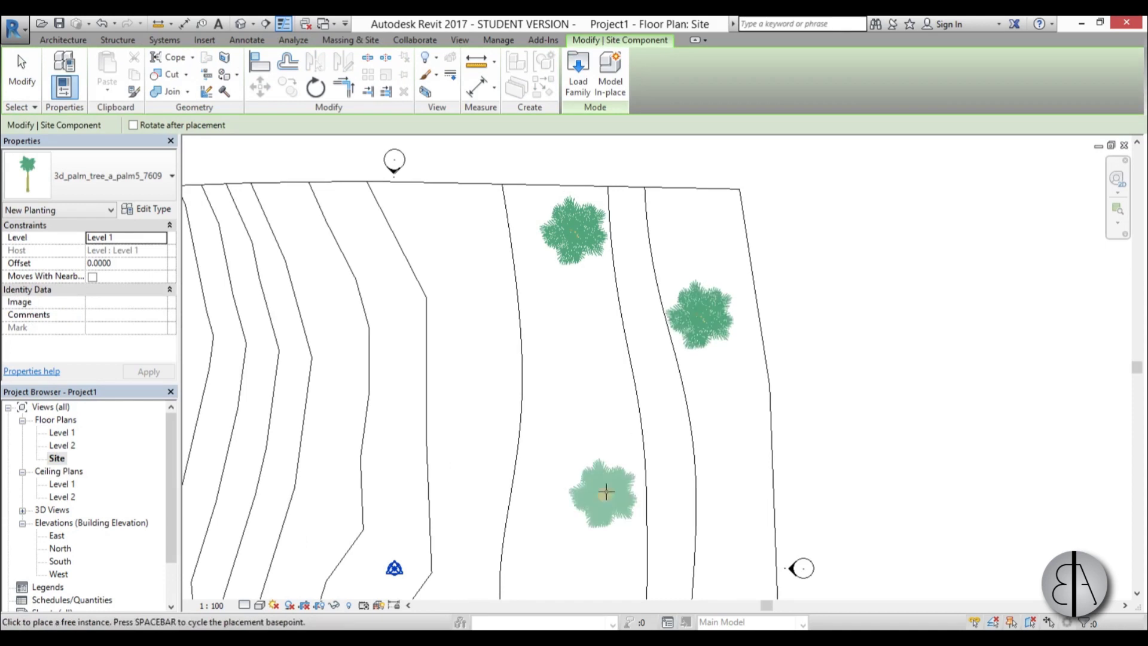
left_click(610, 473)
scroll(563, 512, "down", 3)
middle_click_drag(563, 513, 502, 225)
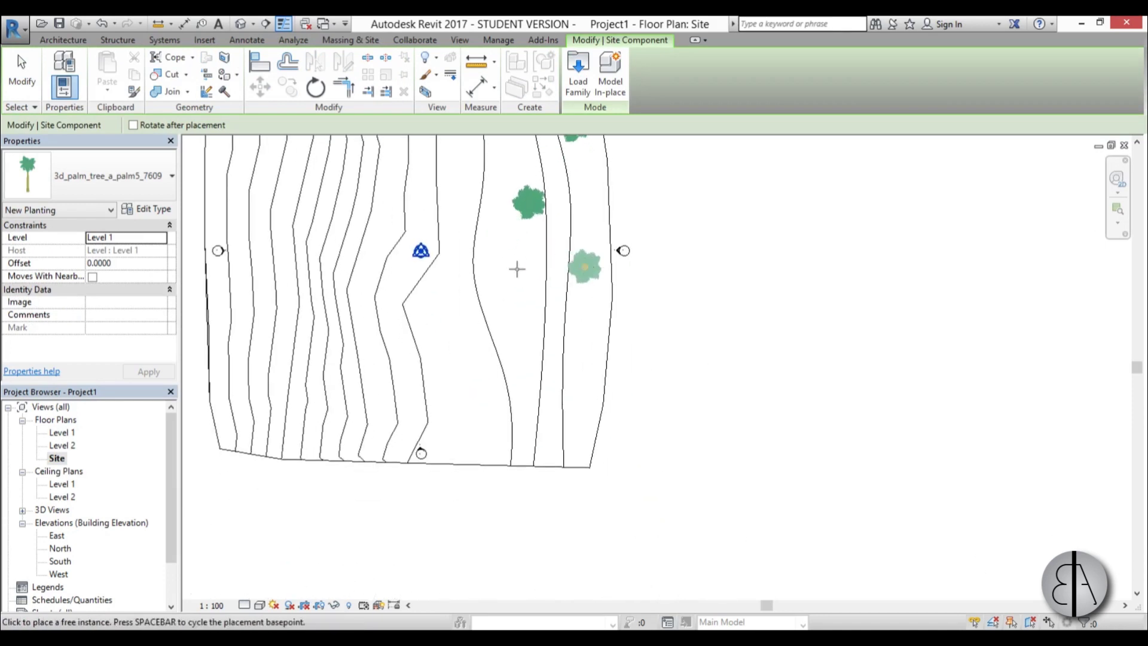
left_click(521, 421)
key("Escape")
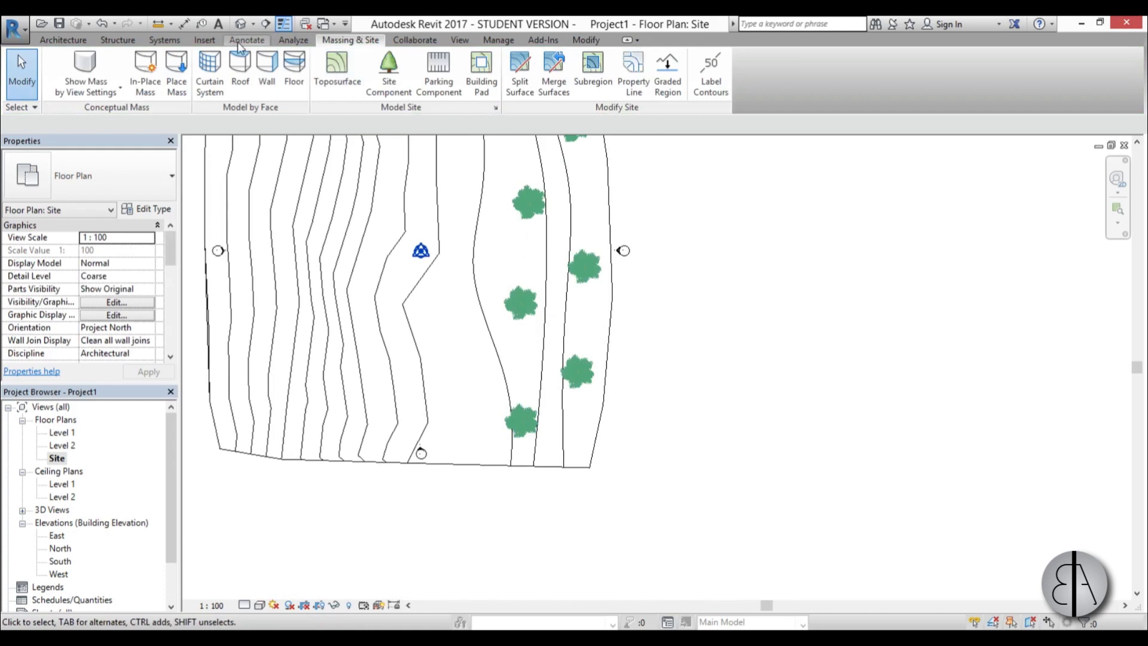
Load the Garden_Bollard_Light_Fixture_16423 family from the Desktop
left_click(204, 41)
left_click(458, 90)
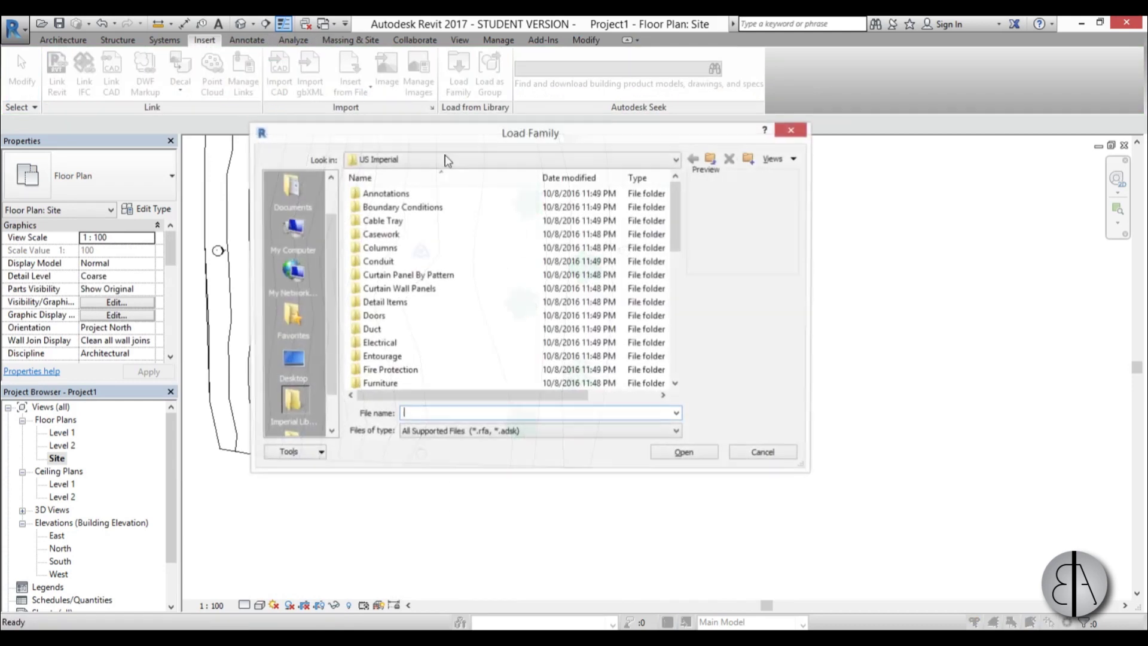
left_click(293, 366)
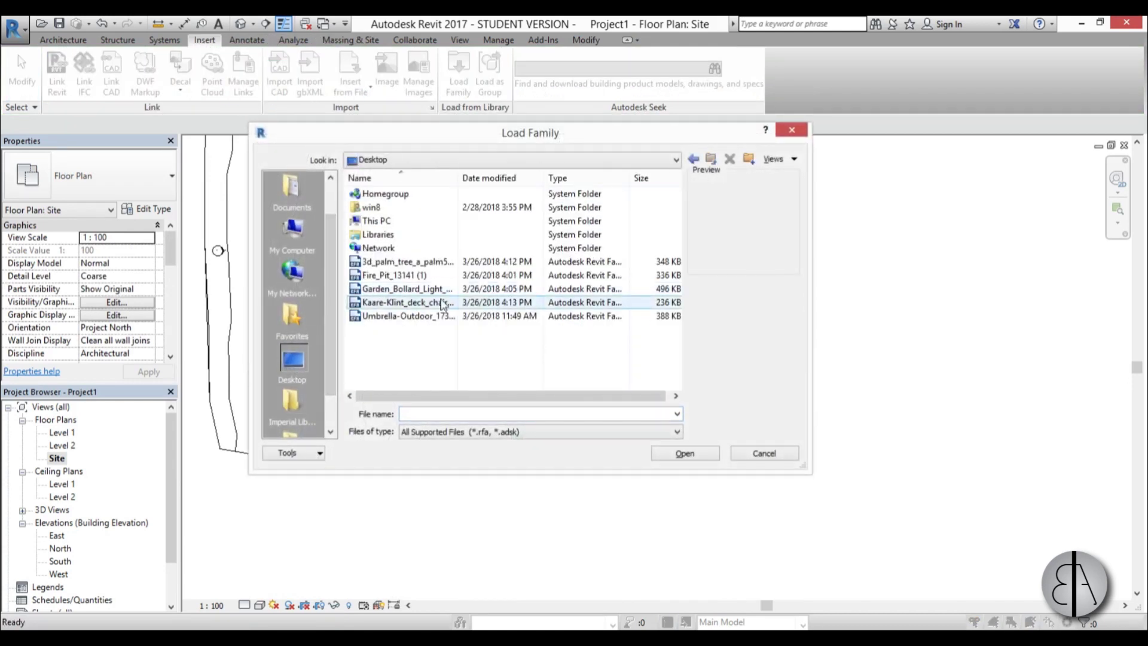
left_click(418, 289)
left_click(420, 303)
left_click(403, 316)
left_click(390, 290)
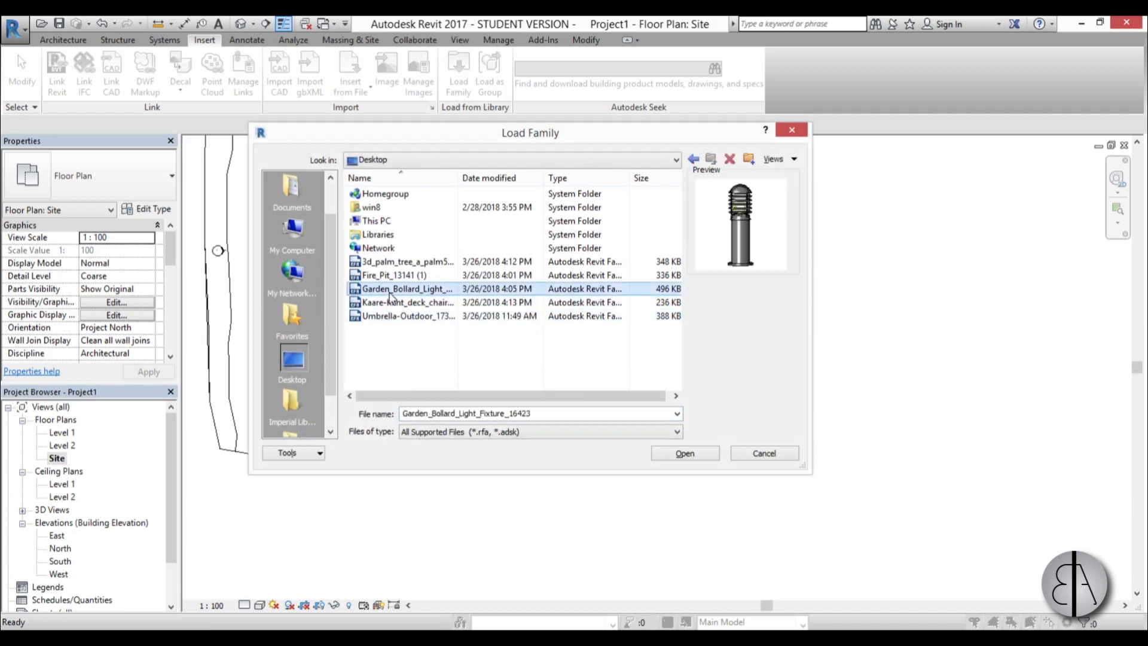
left_click(383, 275)
left_click(378, 290)
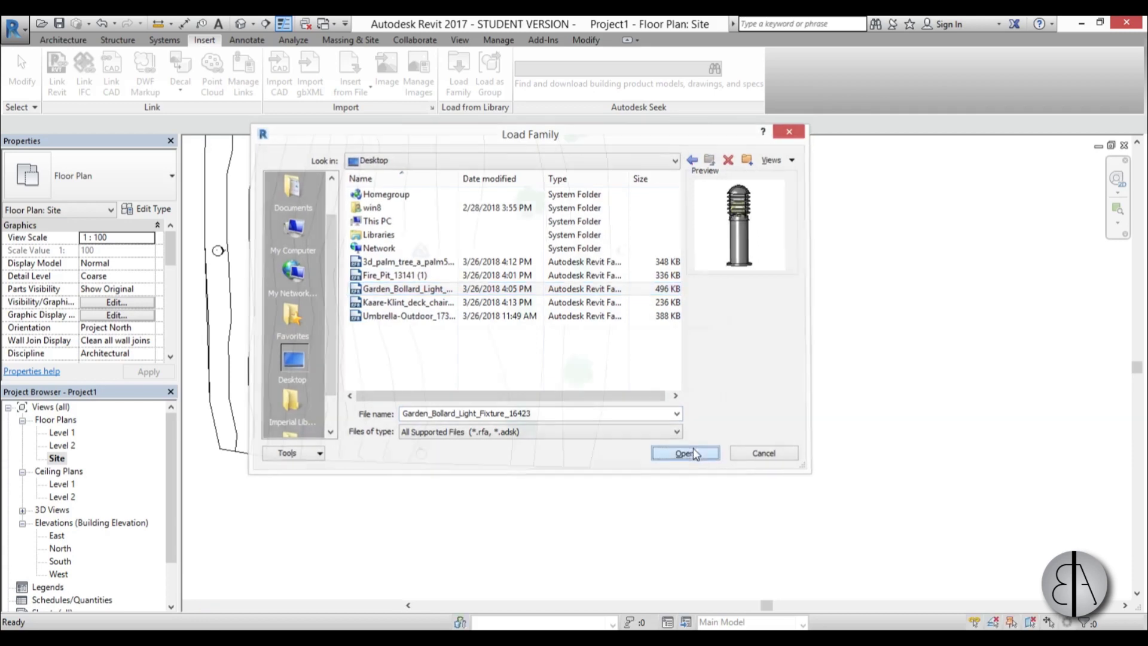
left_click(692, 449)
Start placing the bollard light component and pan along the palm-lined site
scroll(573, 467, "up", 4)
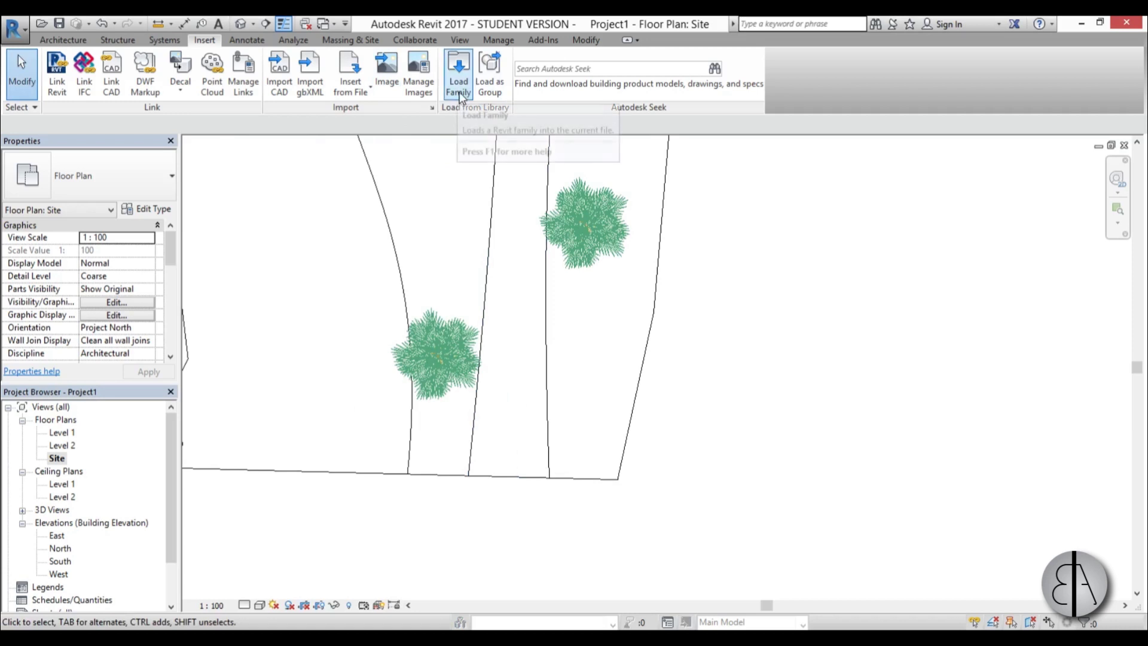
left_click(63, 39)
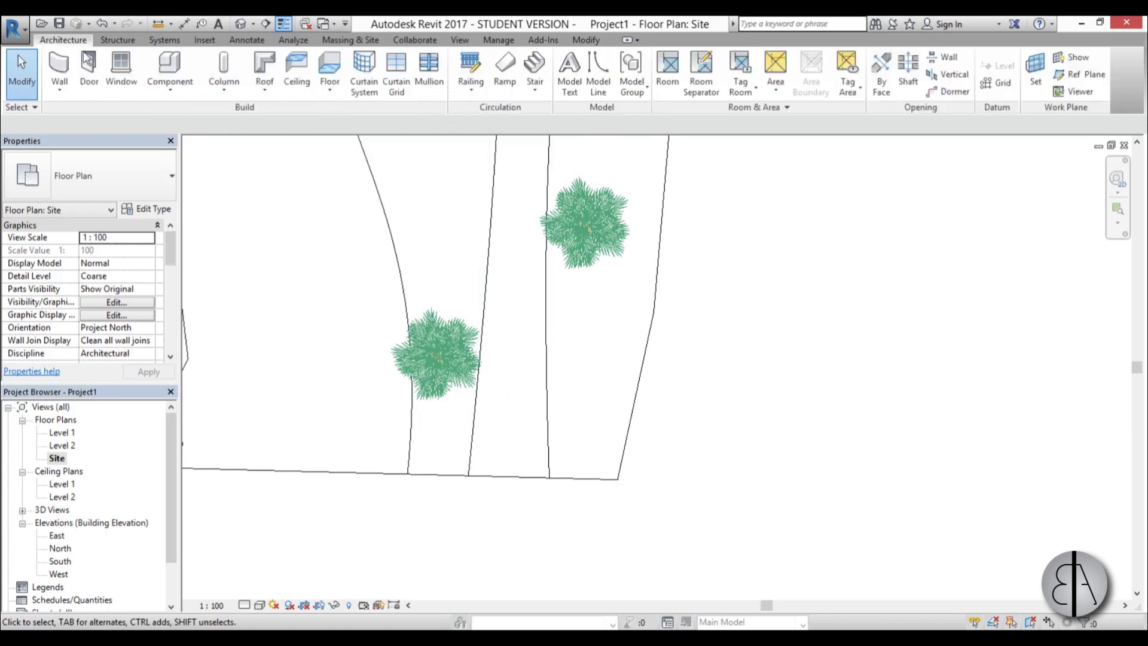
left_click(169, 66)
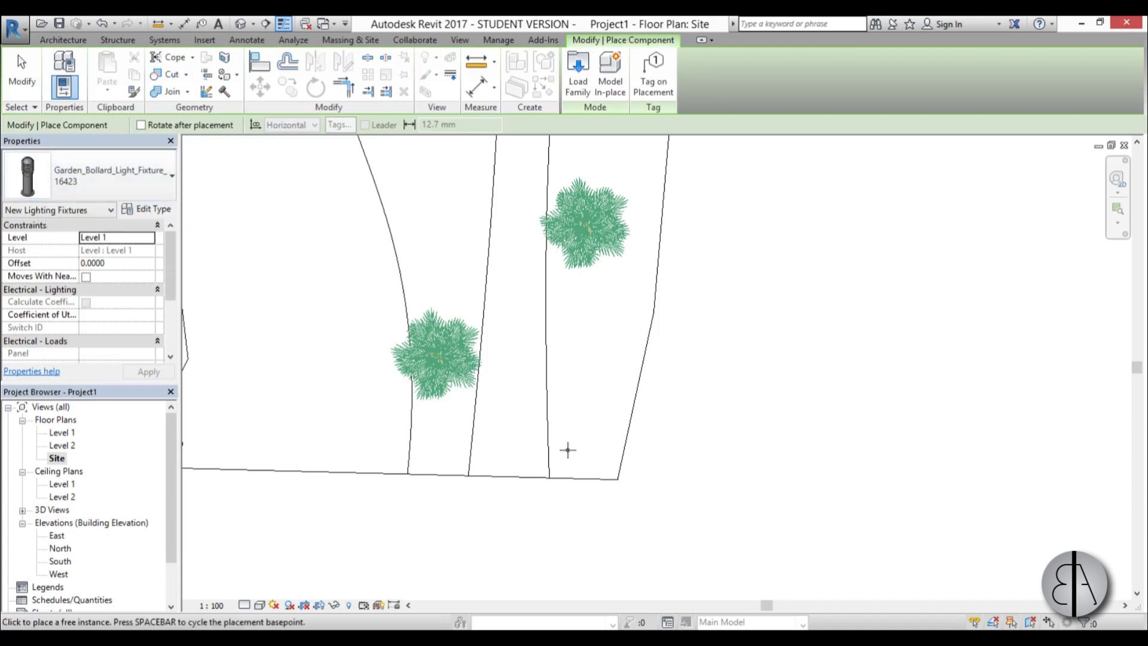
scroll(568, 453, "up", 1)
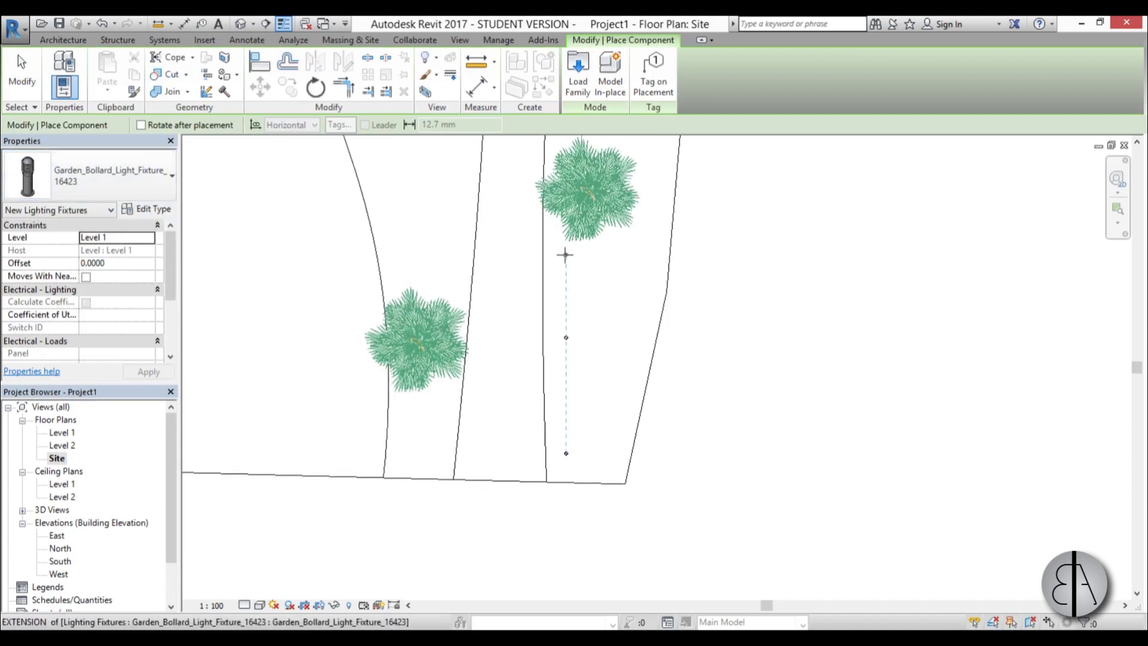
middle_click_drag(565, 255, 564, 397)
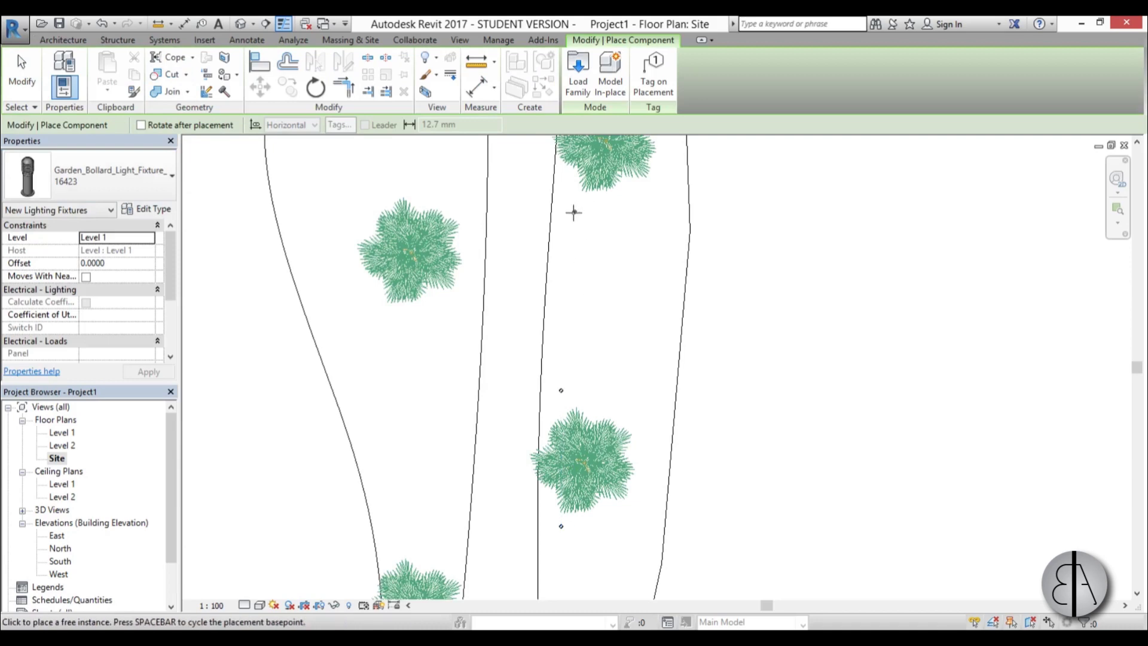
middle_click_drag(576, 192, 573, 400)
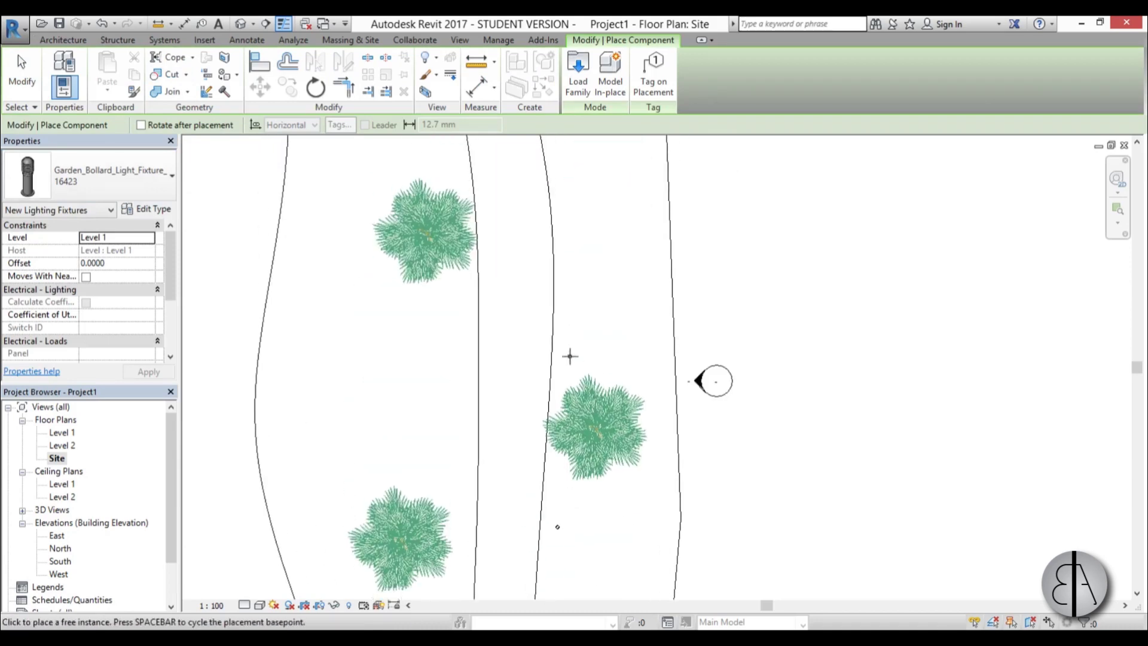
middle_click_drag(590, 172, 562, 425)
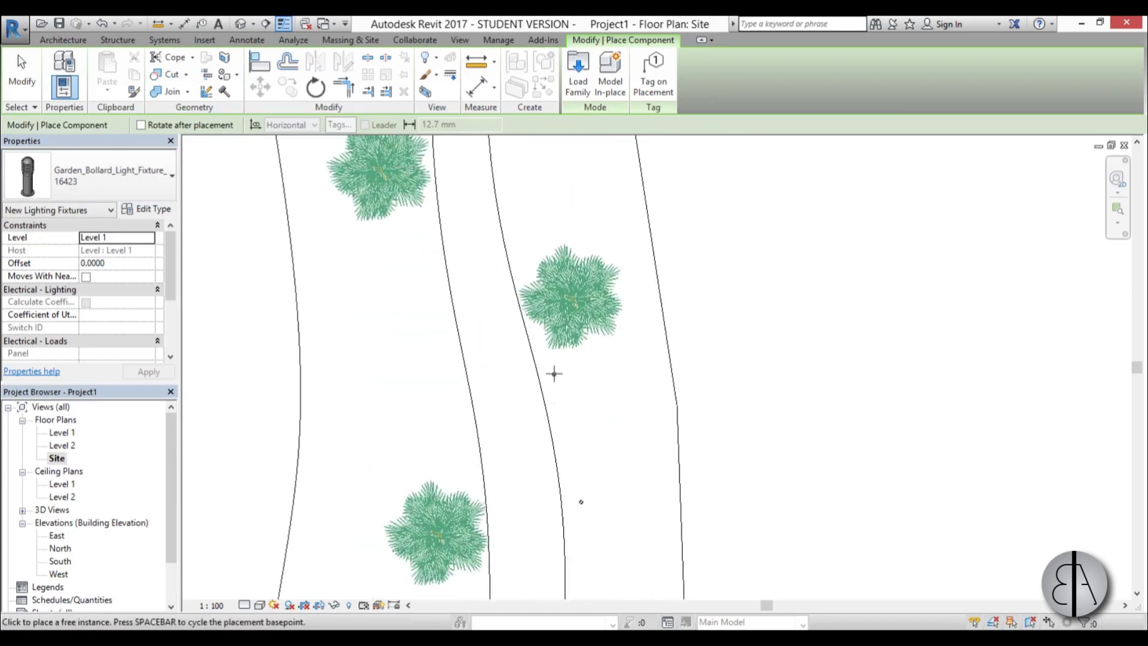
middle_click_drag(528, 200, 553, 448)
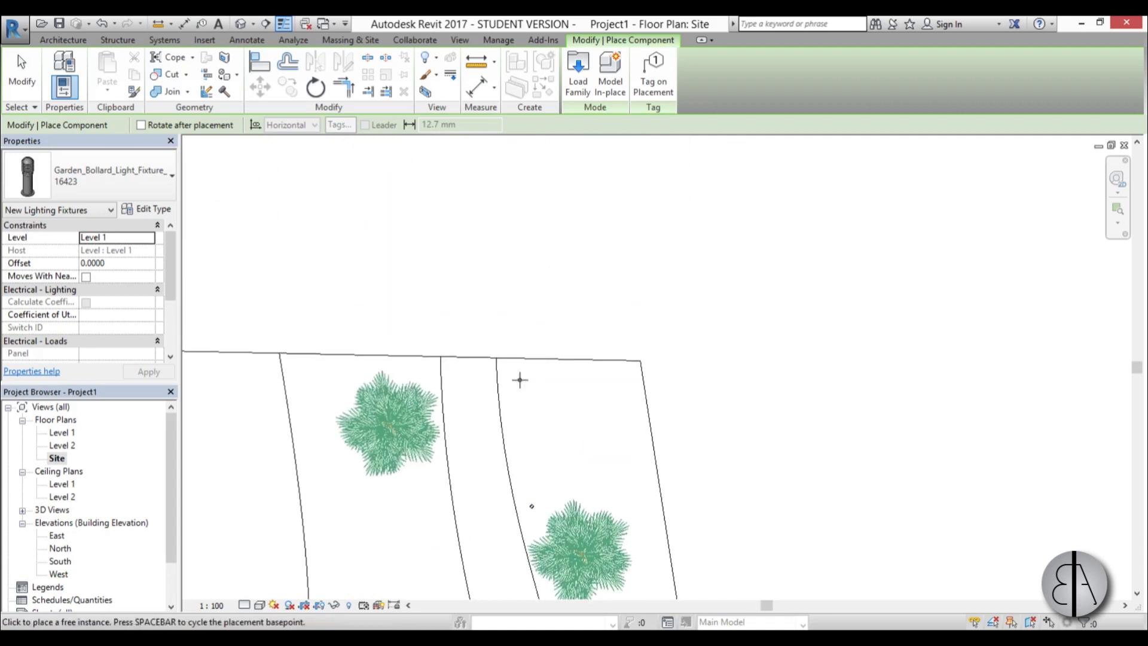
middle_click_drag(415, 366, 468, 274)
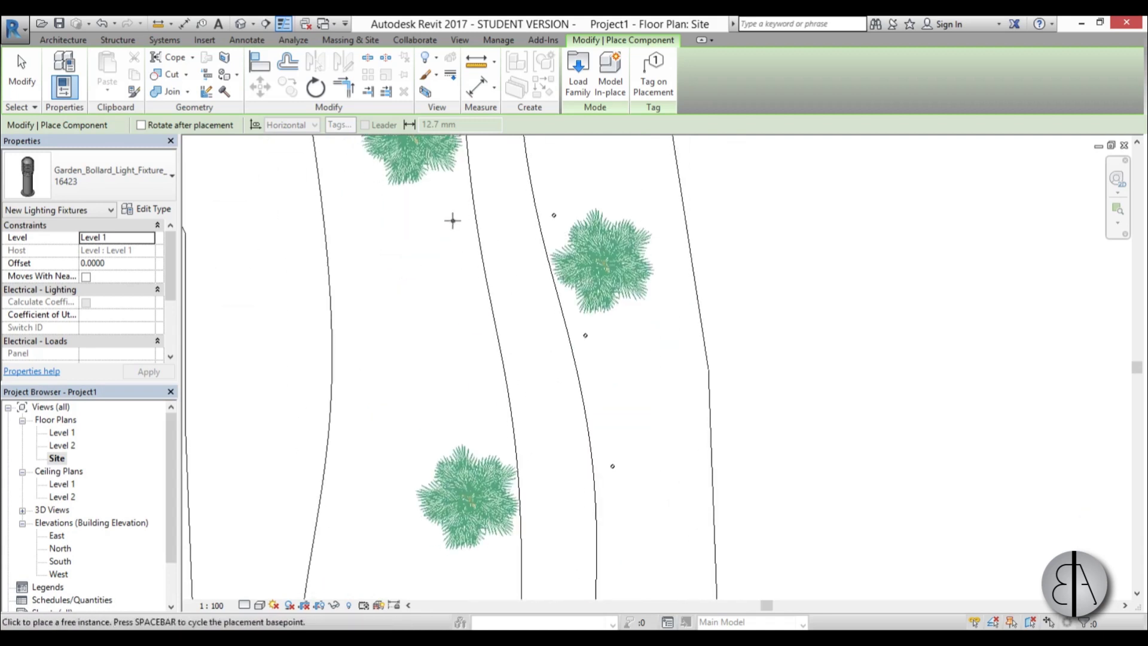
Place three bollard lights beside the path, down to the site's bottom edge
left_click(467, 335)
middle_click_drag(512, 568, 520, 205)
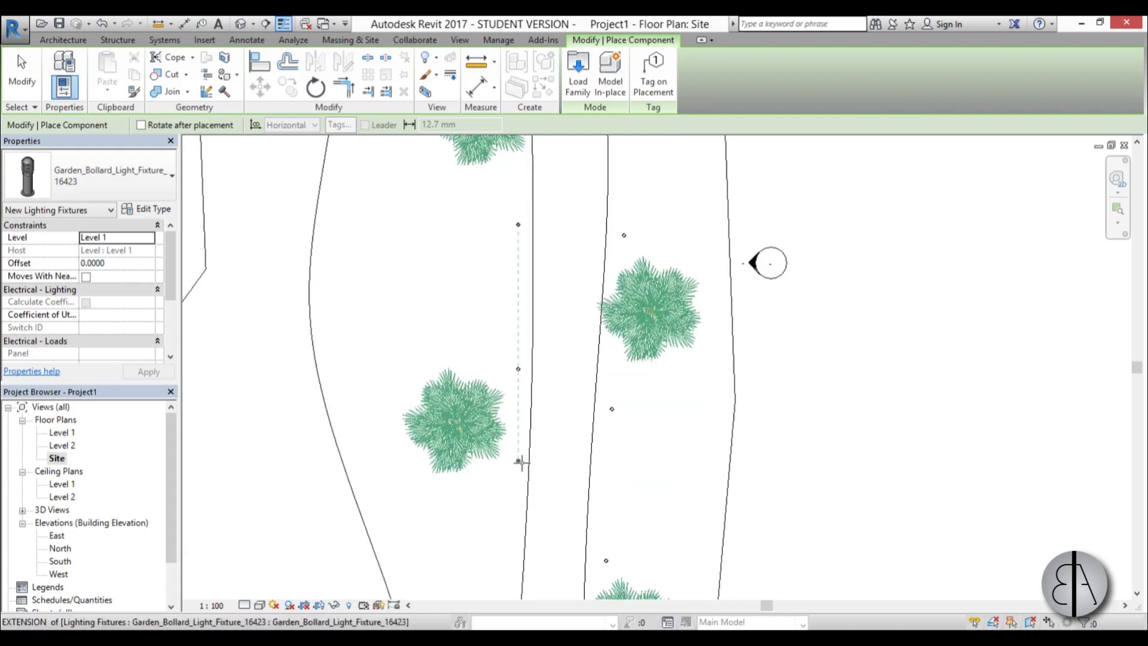
left_click(510, 515)
middle_click_drag(532, 498, 556, 146)
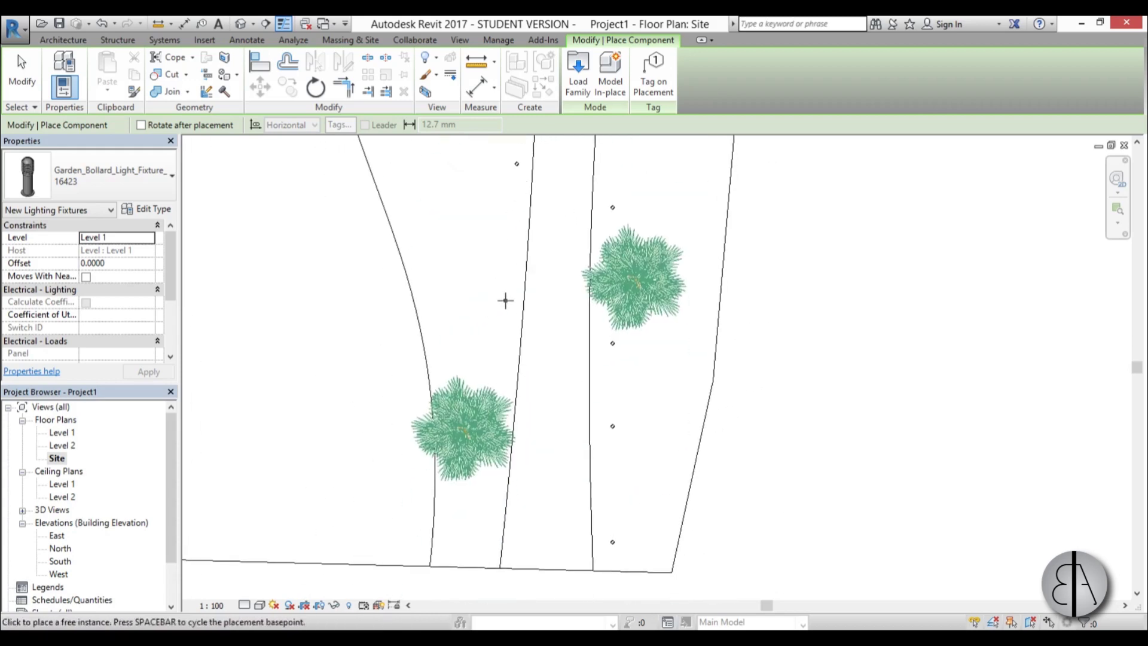
left_click(489, 485)
Stop placing bollard lights and reframe the site plan view
scroll(625, 500, "down", 2)
key("Escape")
key("Escape")
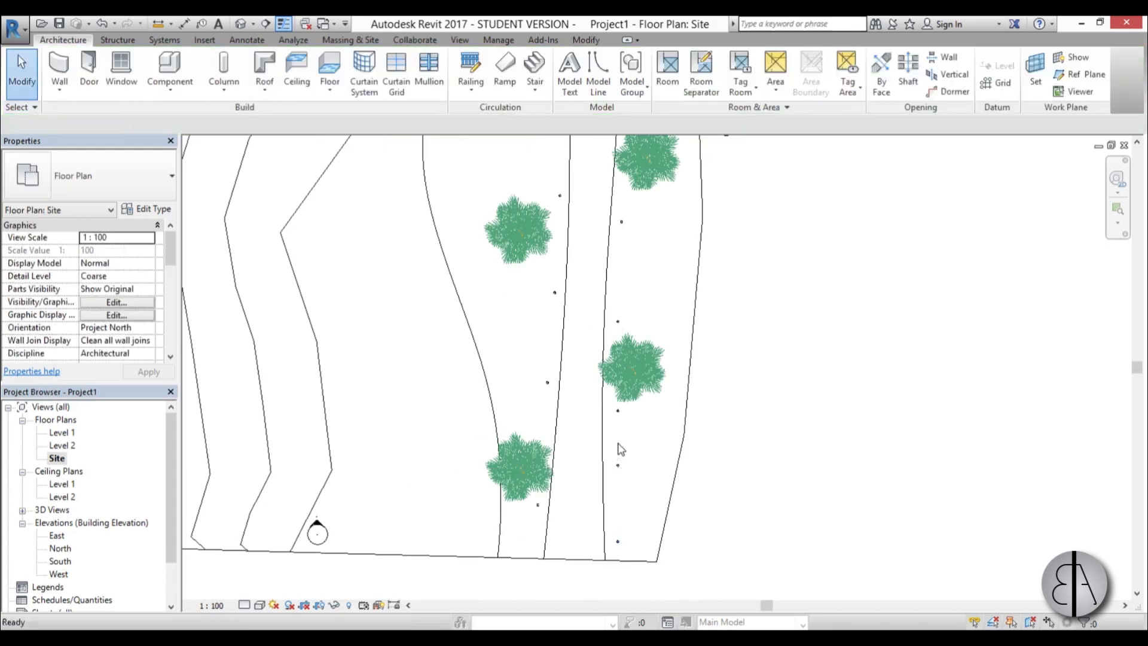
scroll(615, 335, "down", 2)
middle_click_drag(487, 298, 483, 308)
scroll(502, 325, "up", 2)
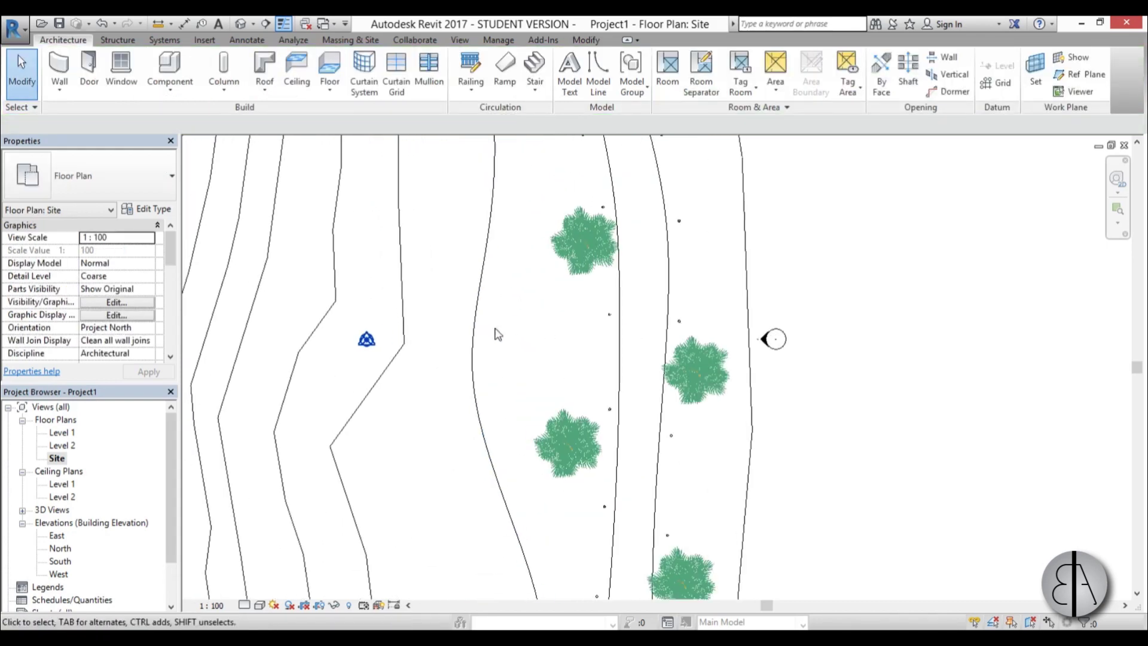
scroll(511, 340, "down", 3)
scroll(520, 341, "up", 3)
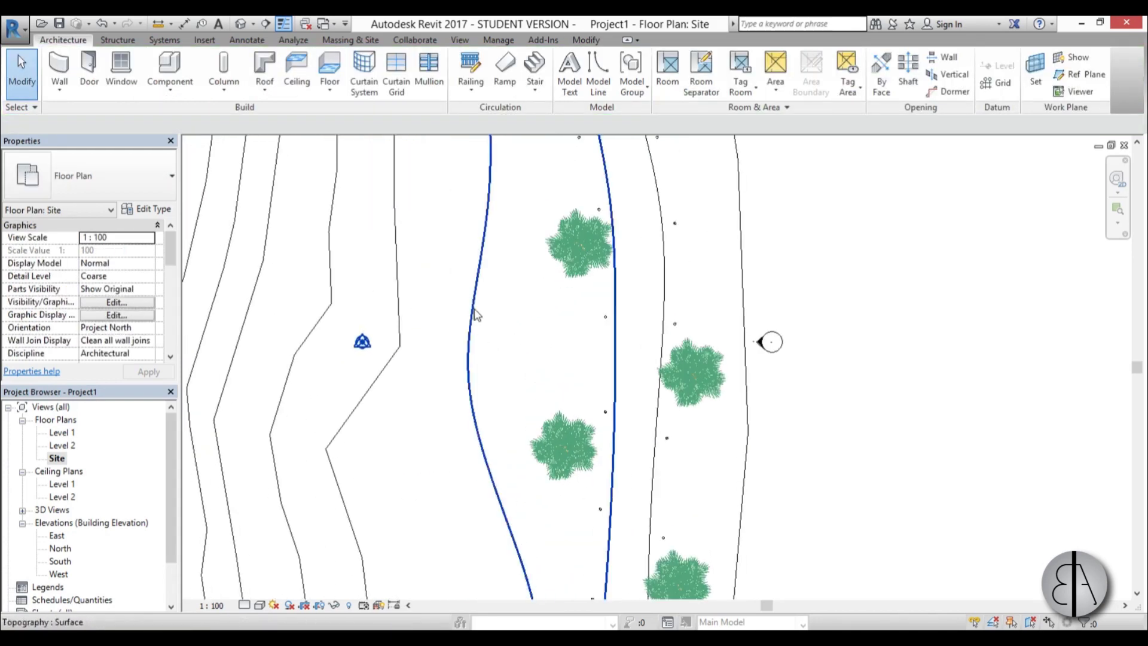
middle_click_drag(447, 281, 397, 281)
middle_click_drag(281, 188, 297, 189)
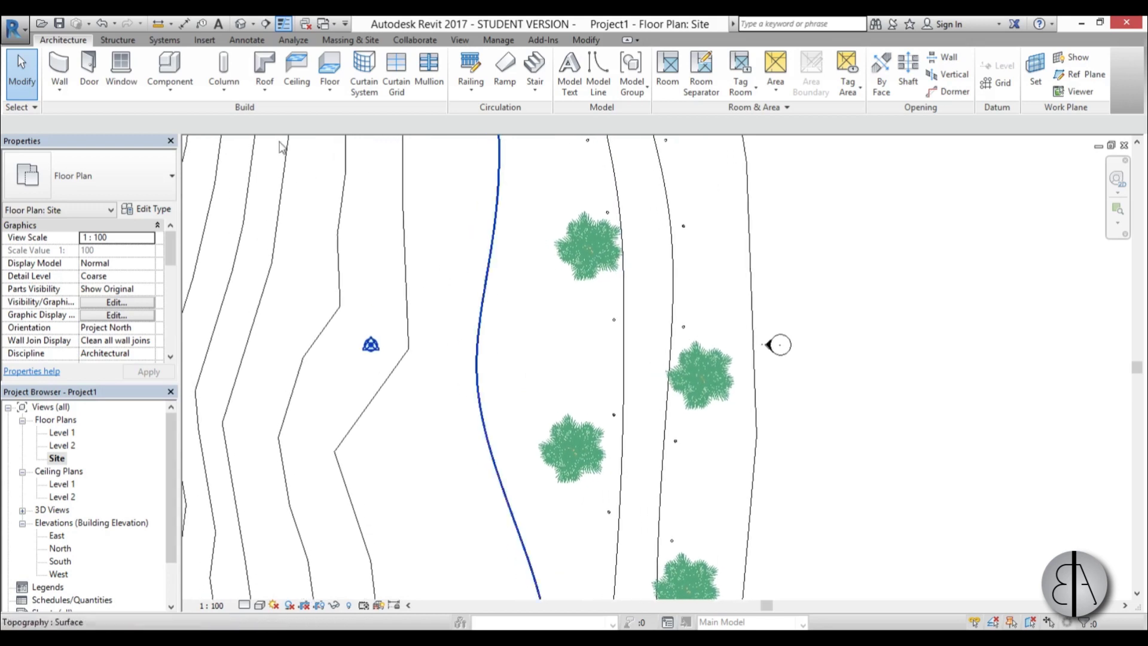
Load the Fire_Pit_13141 (1) family from the Desktop
left_click(205, 41)
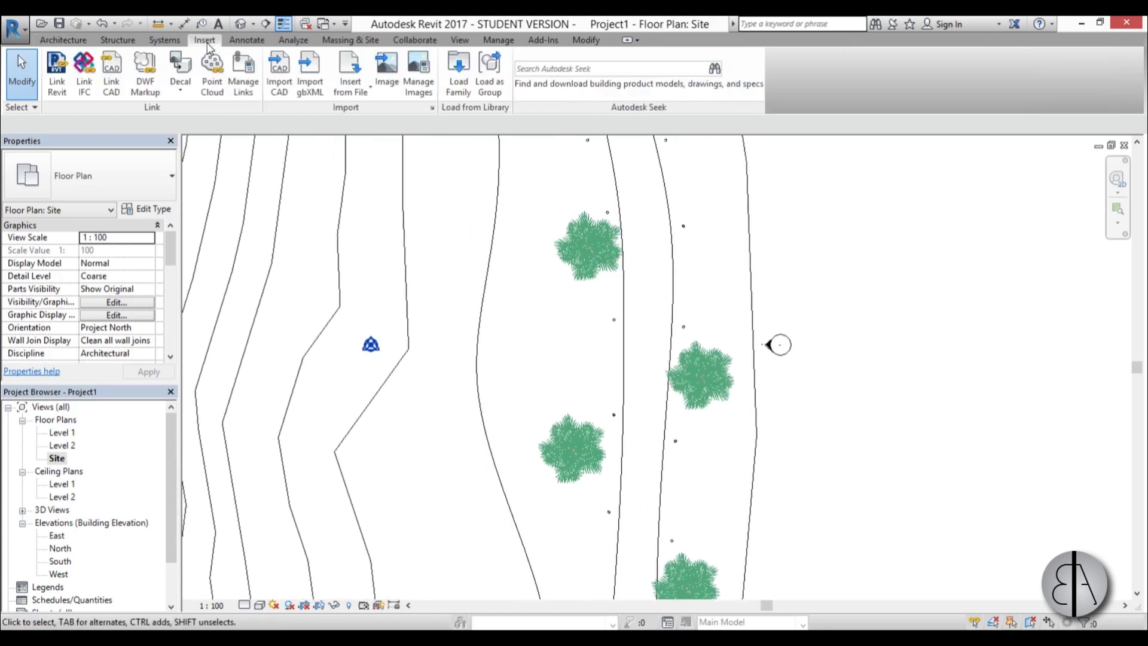
left_click(457, 93)
left_click(292, 362)
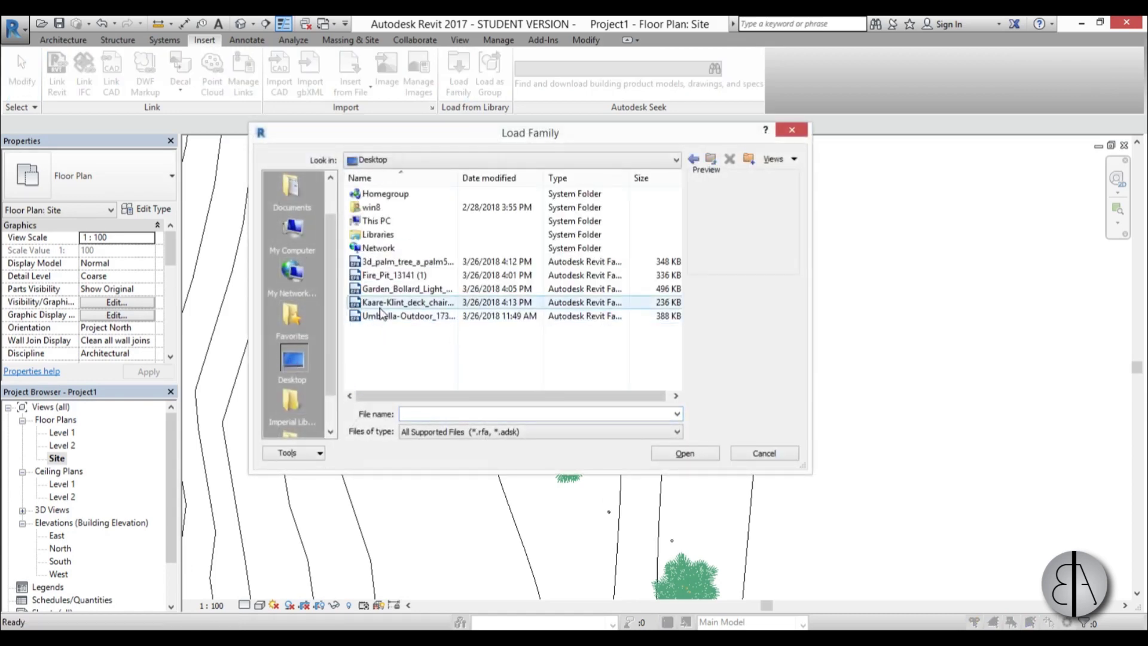
left_click(391, 275)
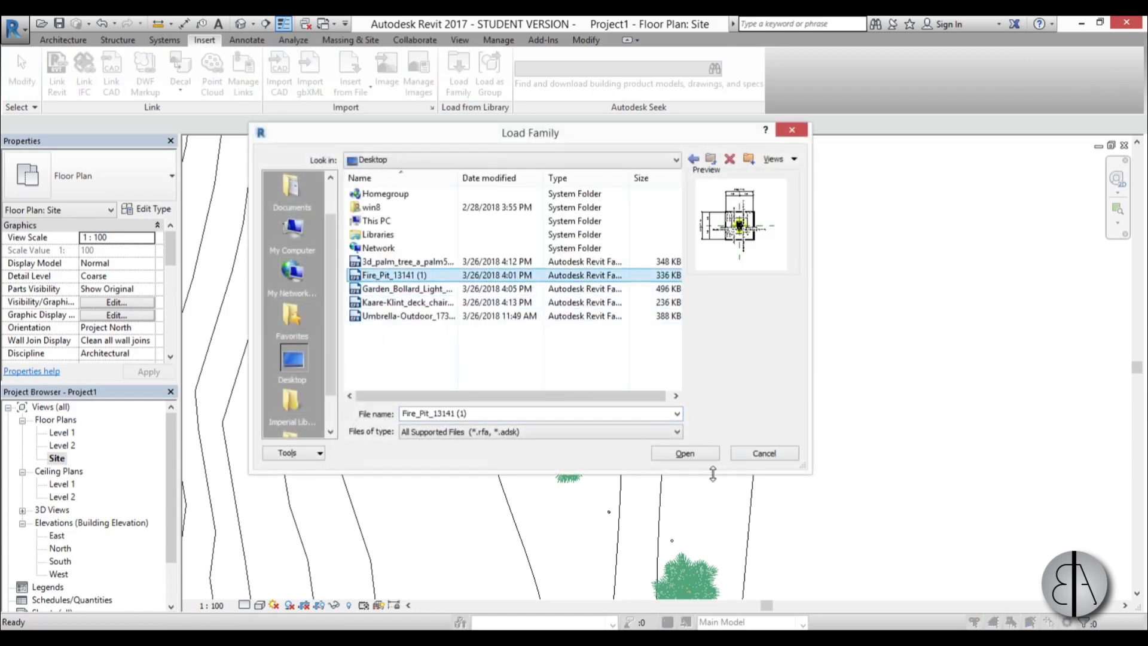
left_click(682, 453)
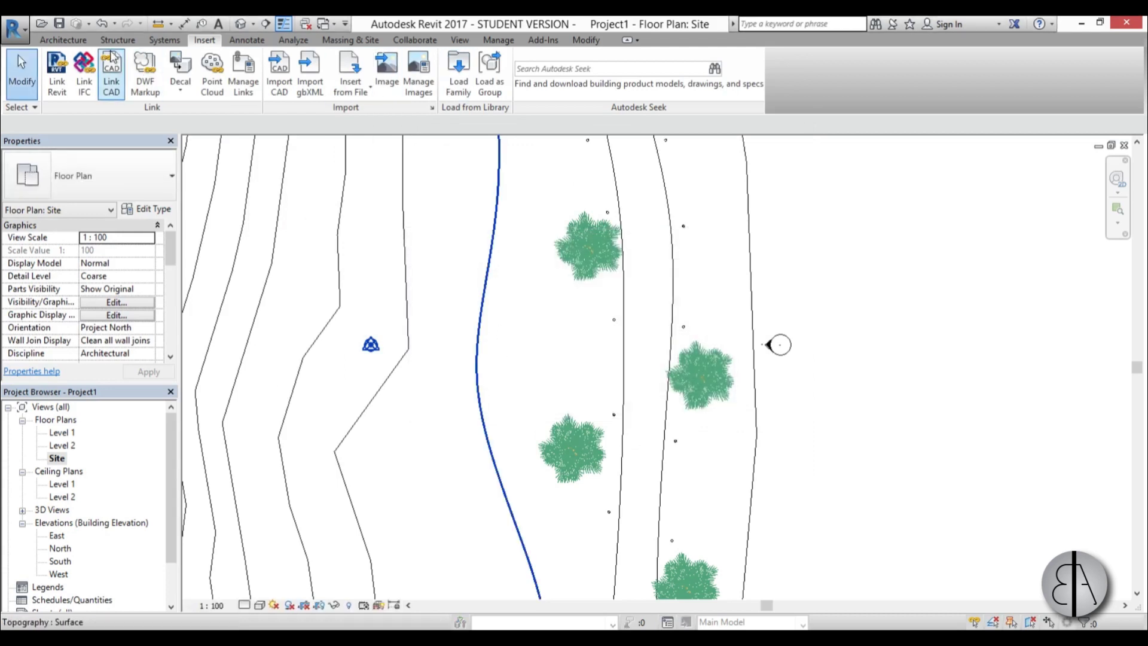
Place one fire pit on the sand left of the palm trees
left_click(63, 42)
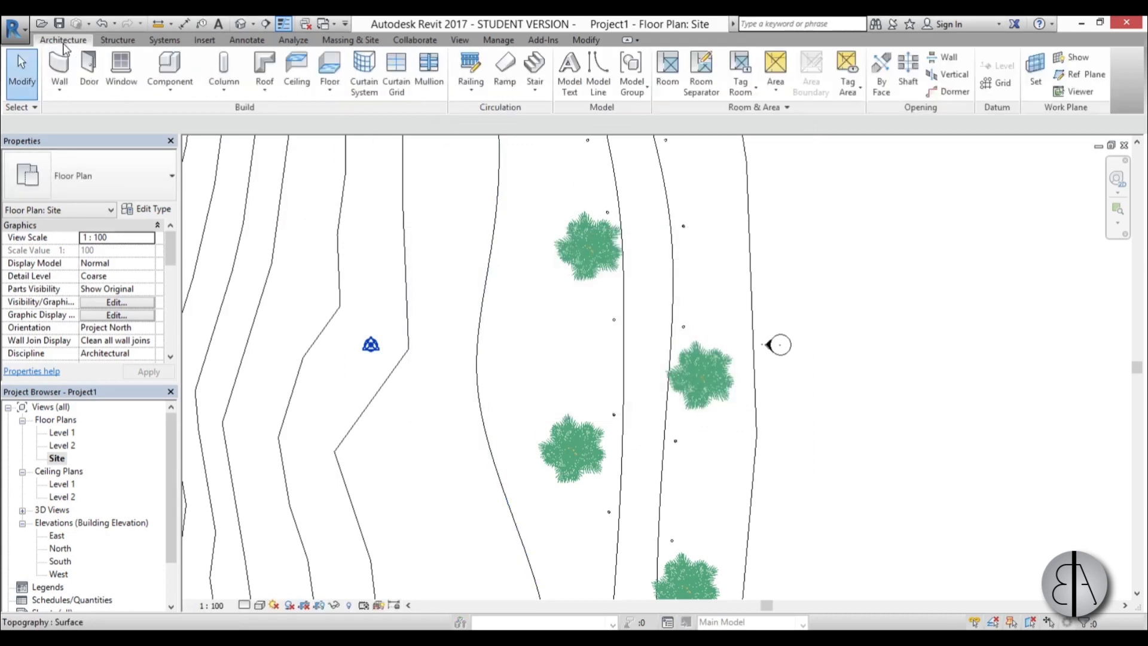
left_click(157, 63)
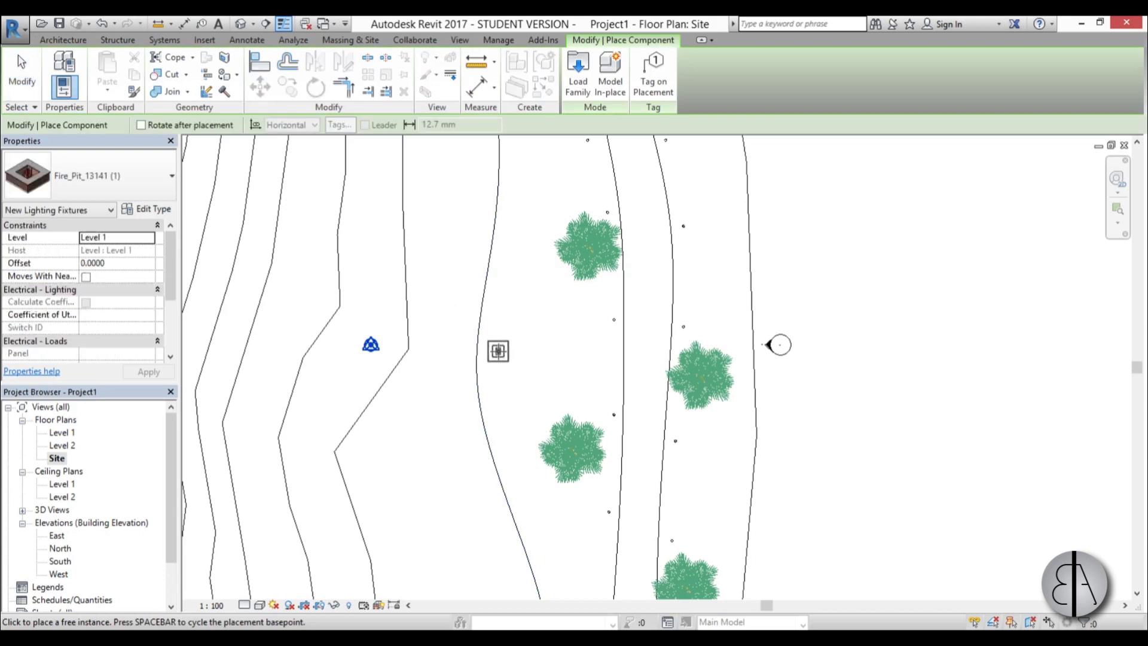
key("Escape")
scroll(526, 330, "up", 2)
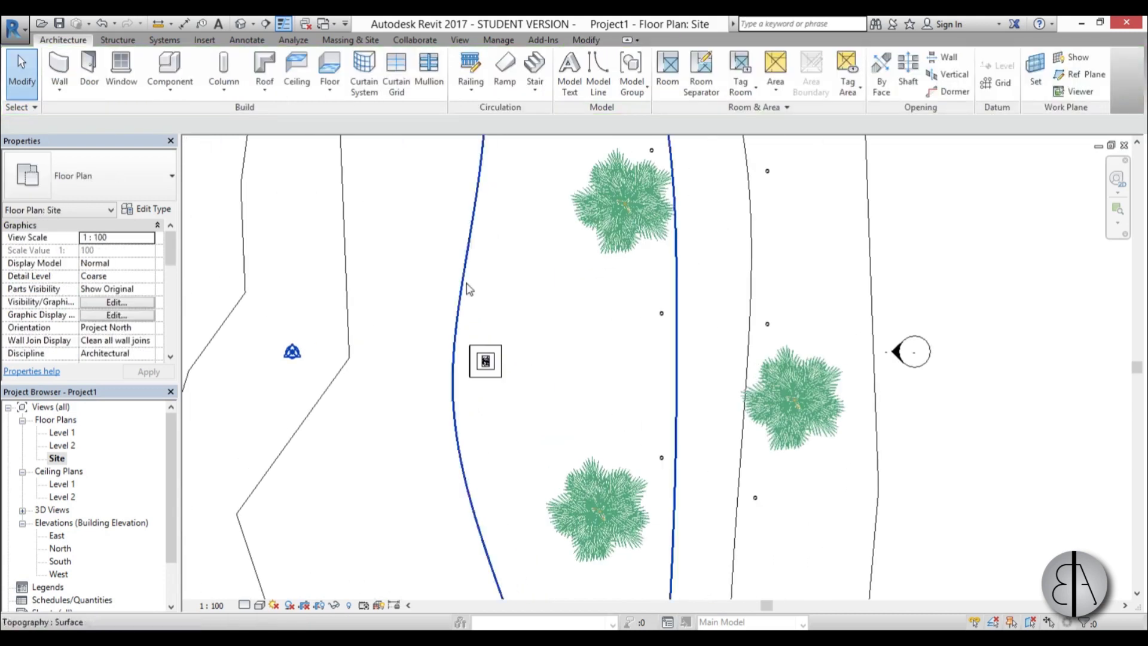
Load the outdoor umbrella and Kaare-Klint deck chair families from the Desktop
left_click(182, 69)
left_click(590, 96)
left_click(302, 371)
left_click(391, 317)
left_click(386, 305, "ctrl")
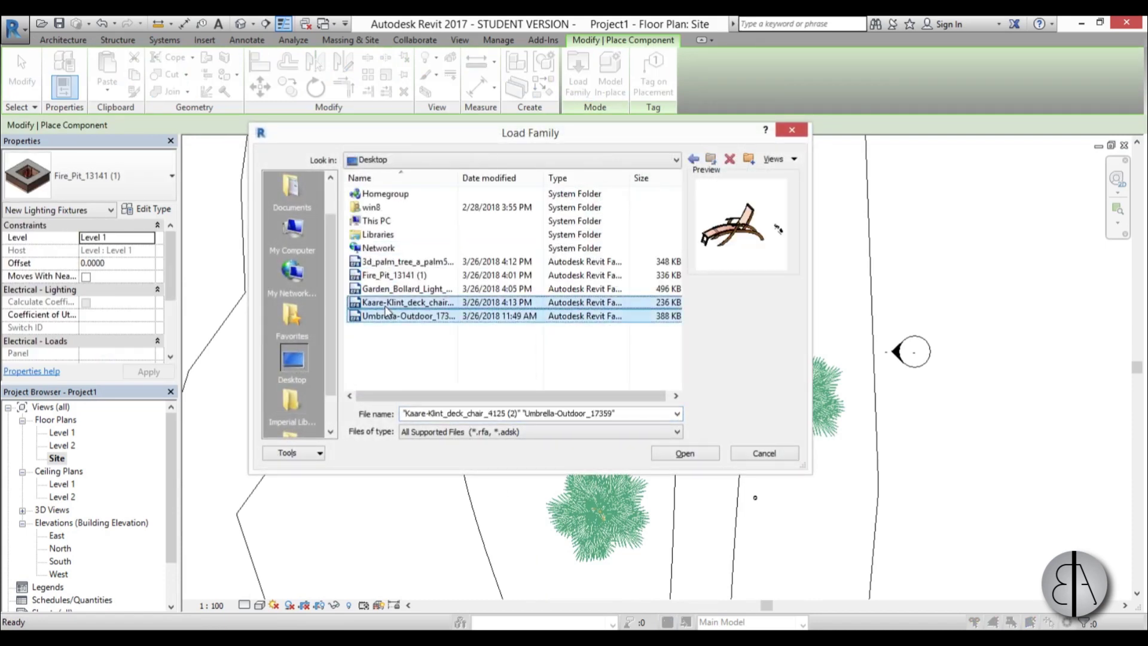
left_click(685, 453)
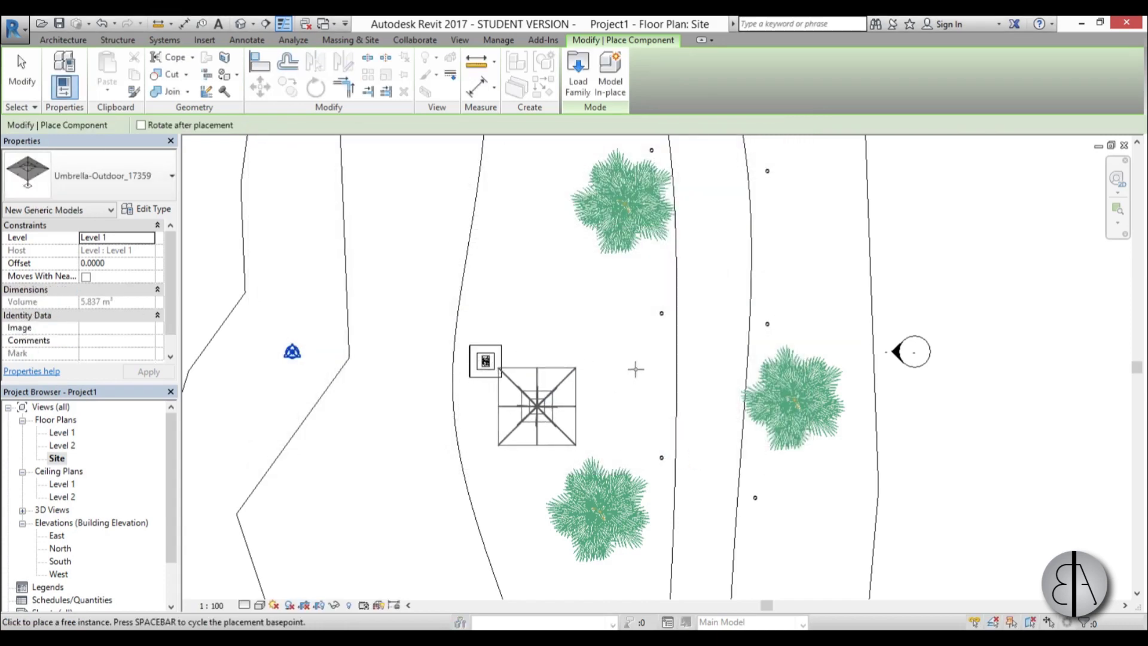
Place a second umbrella below the first and set the plan to Wireframe
left_click(636, 368)
left_click(635, 257)
key("Escape")
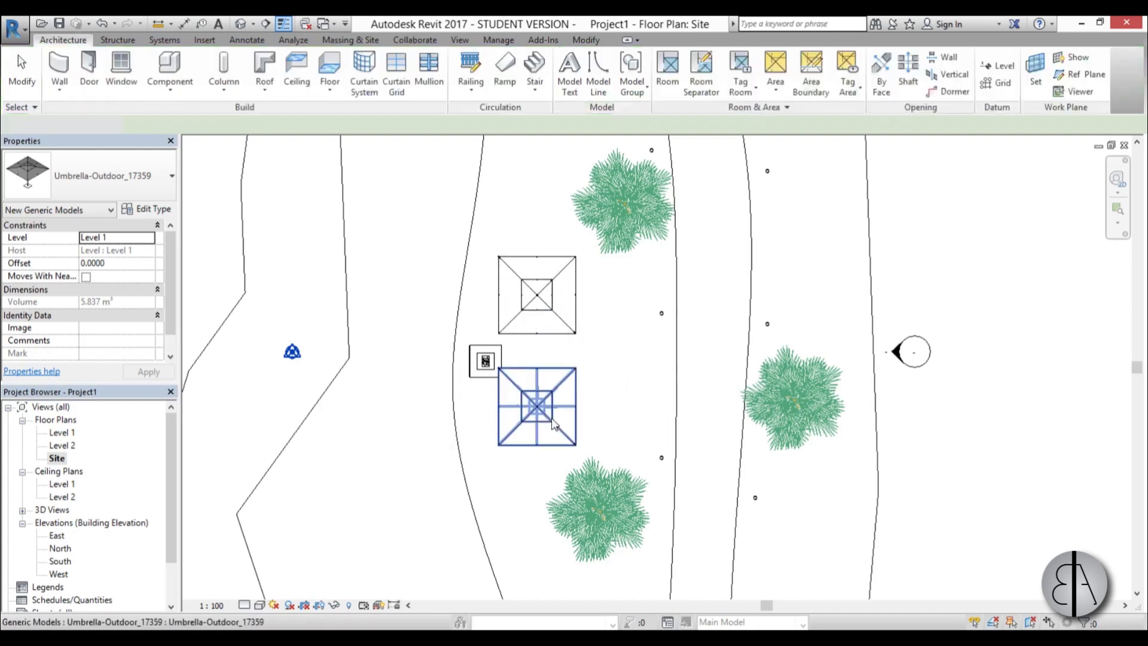
left_click(551, 423)
key("Escape")
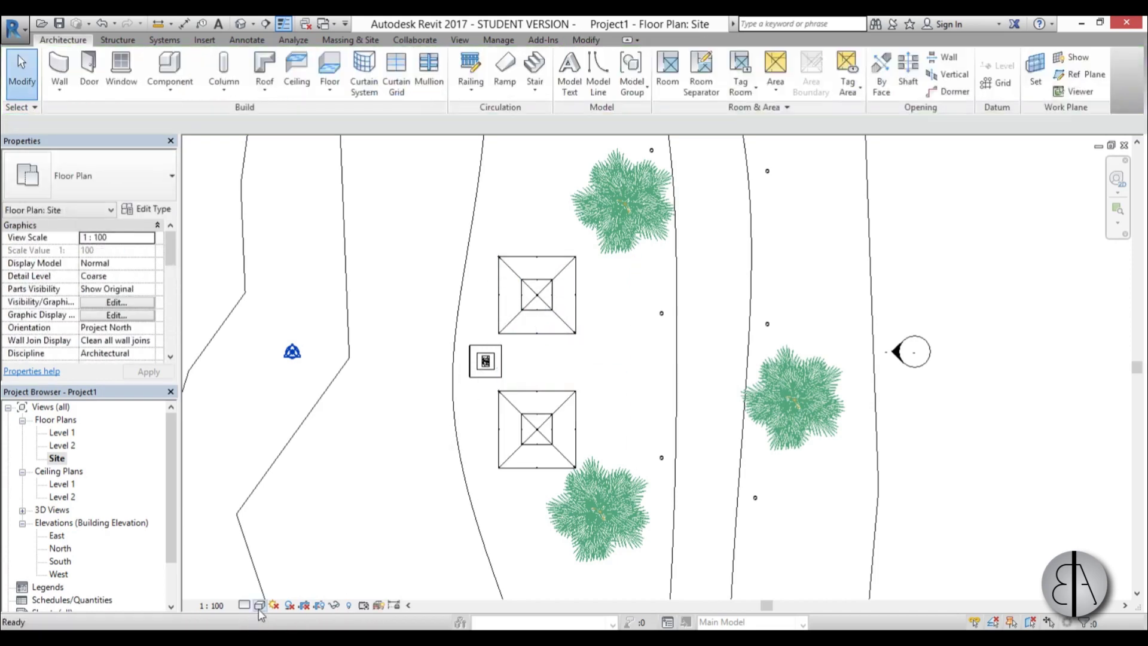
left_click(261, 610)
left_click(287, 518)
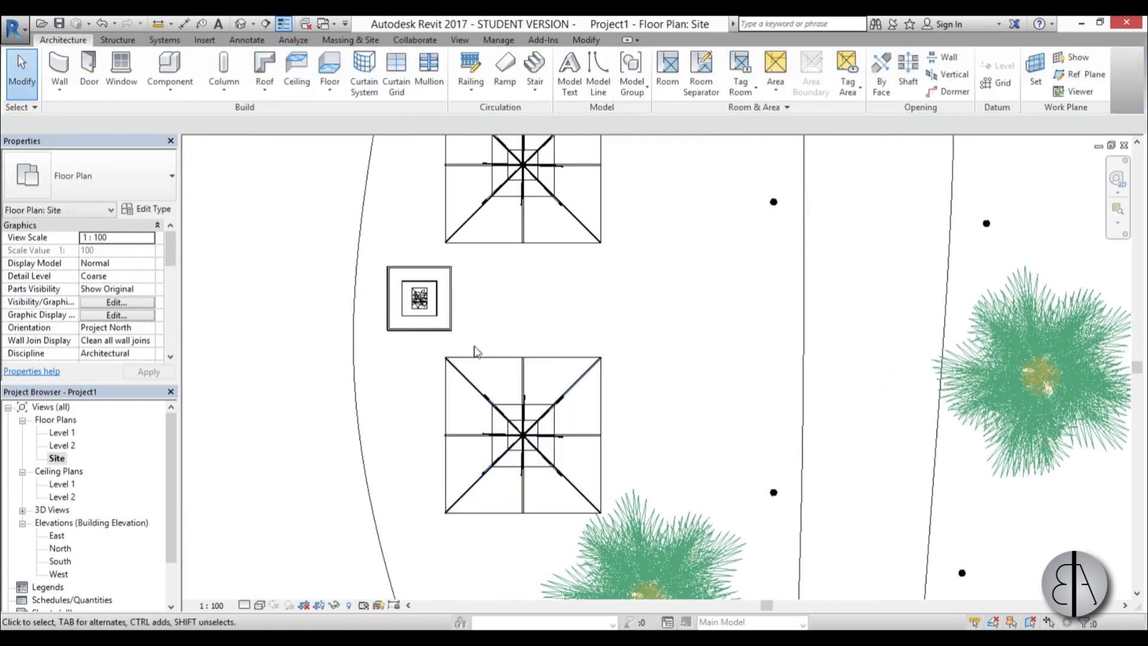
key("Escape")
Pick the Kaare-Klint deck chair component type, rotated to horizontal
left_click(170, 69)
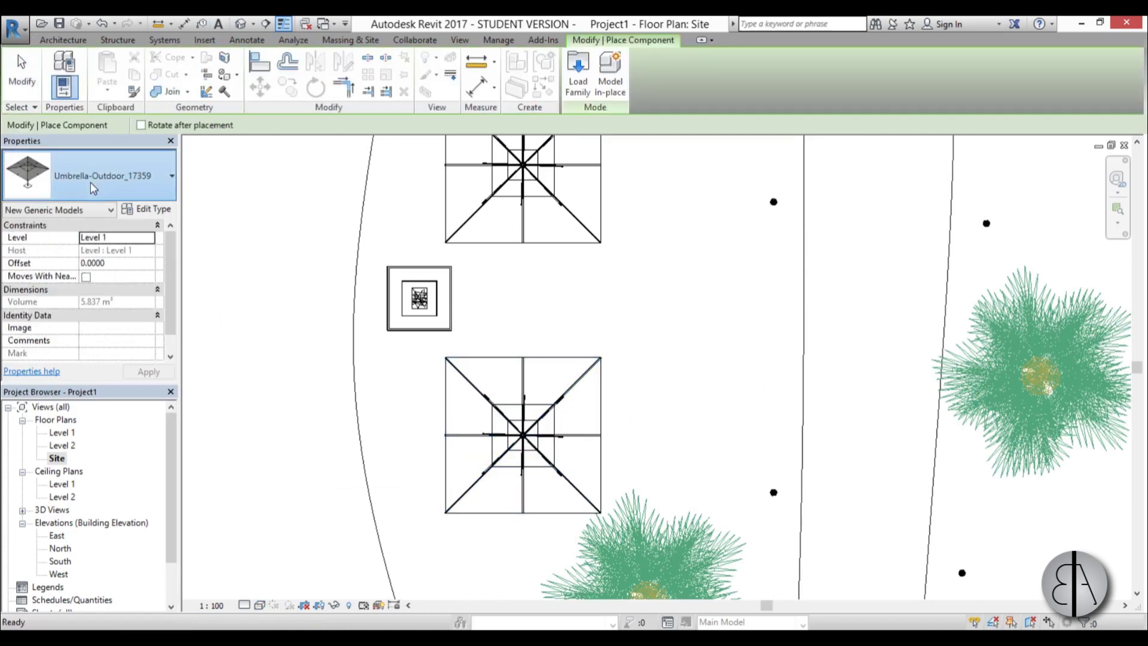
left_click(90, 181)
scroll(83, 363, "up", 5)
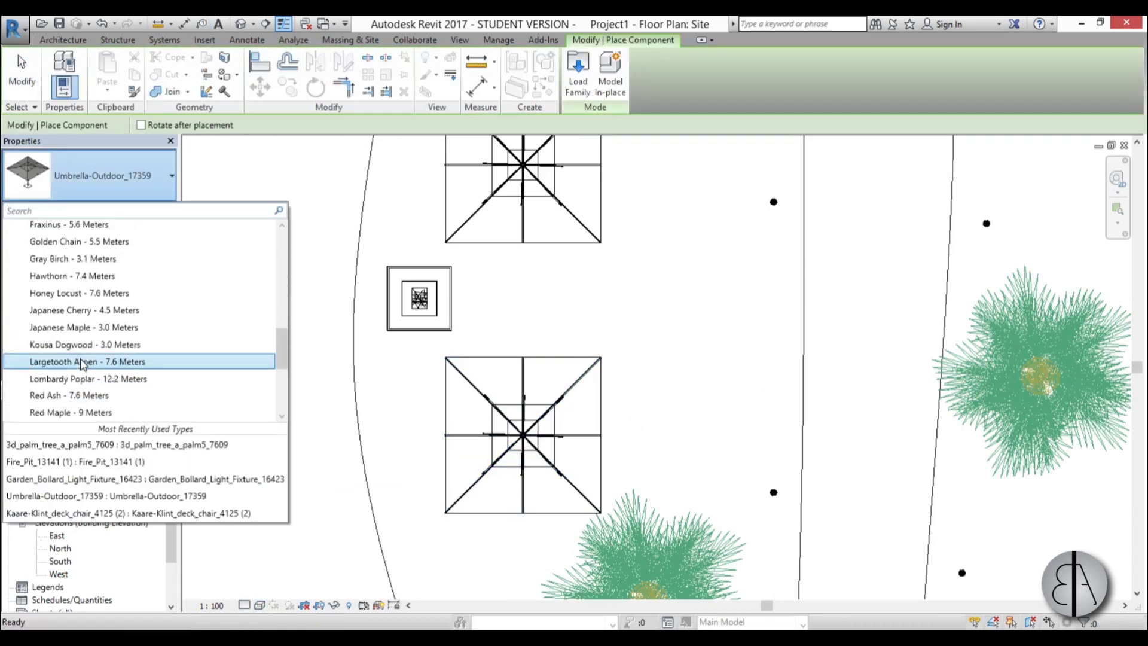
scroll(83, 363, "up", 8)
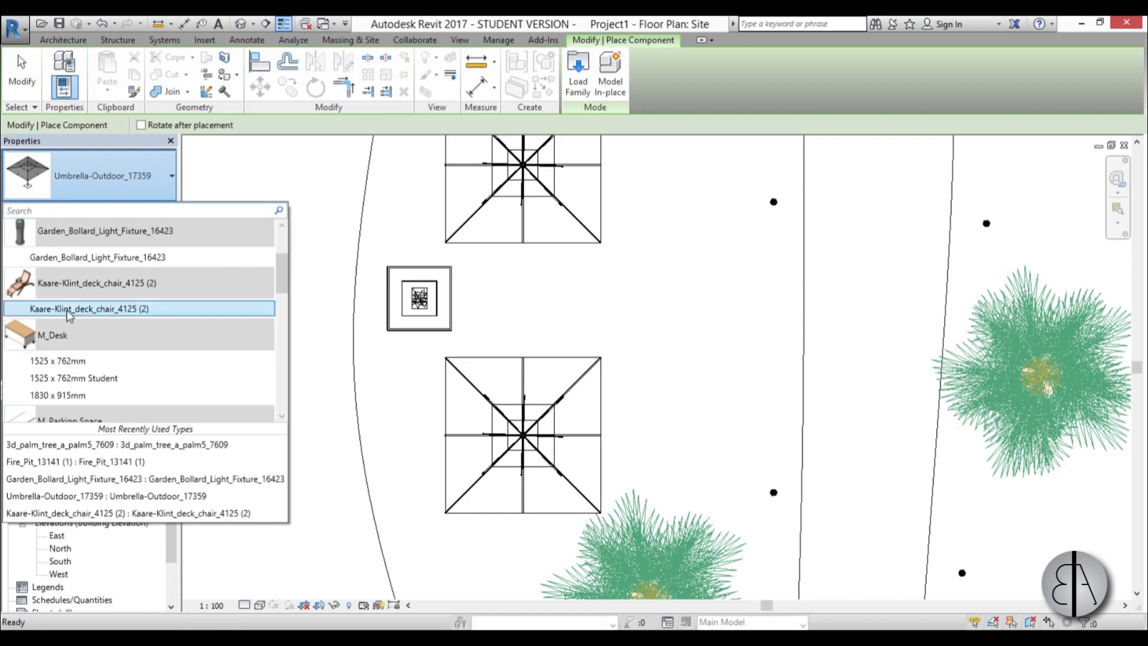
left_click(78, 308)
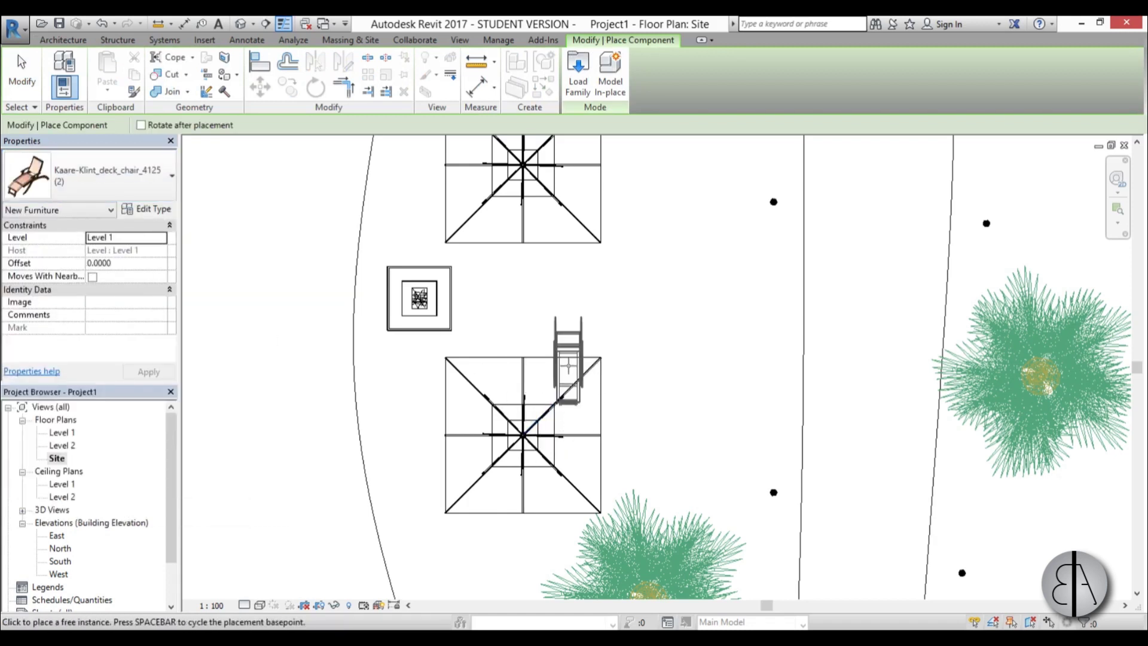
key("space")
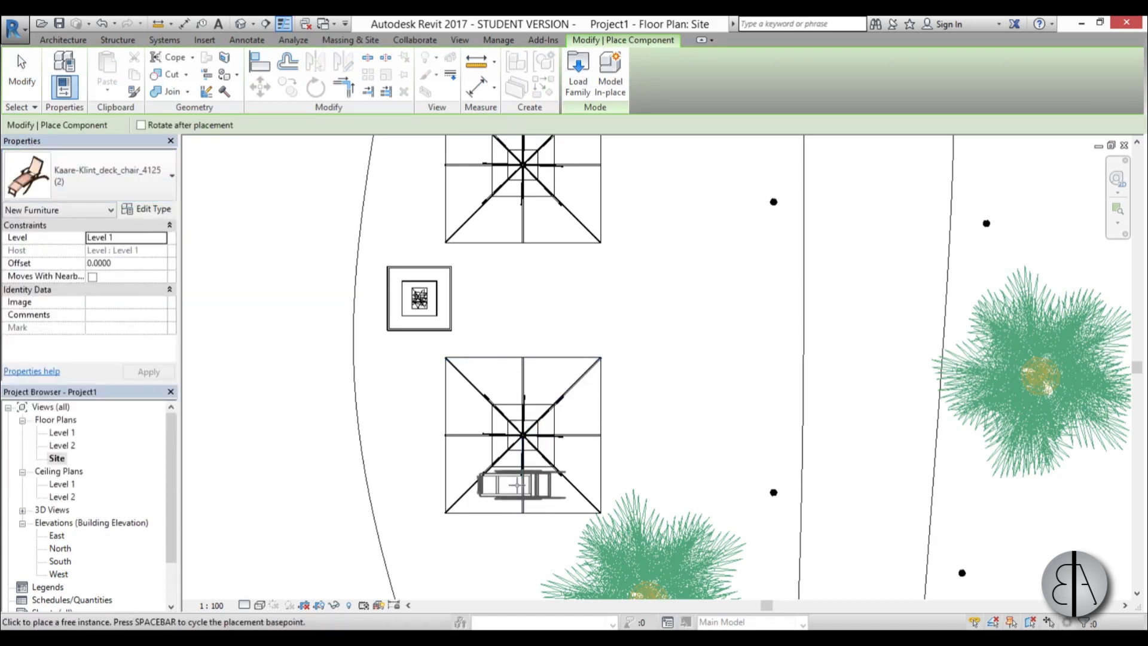
Place six deck chairs in, between and above the two umbrellas
left_click(521, 481)
left_click(521, 376)
left_click(521, 322)
left_click(521, 224)
left_click(515, 275)
middle_click_drag(523, 118, 513, 376)
left_click(512, 306)
scroll(533, 240, "down", 3)
key("Escape")
key("Escape")
scroll(533, 298, "down", 6)
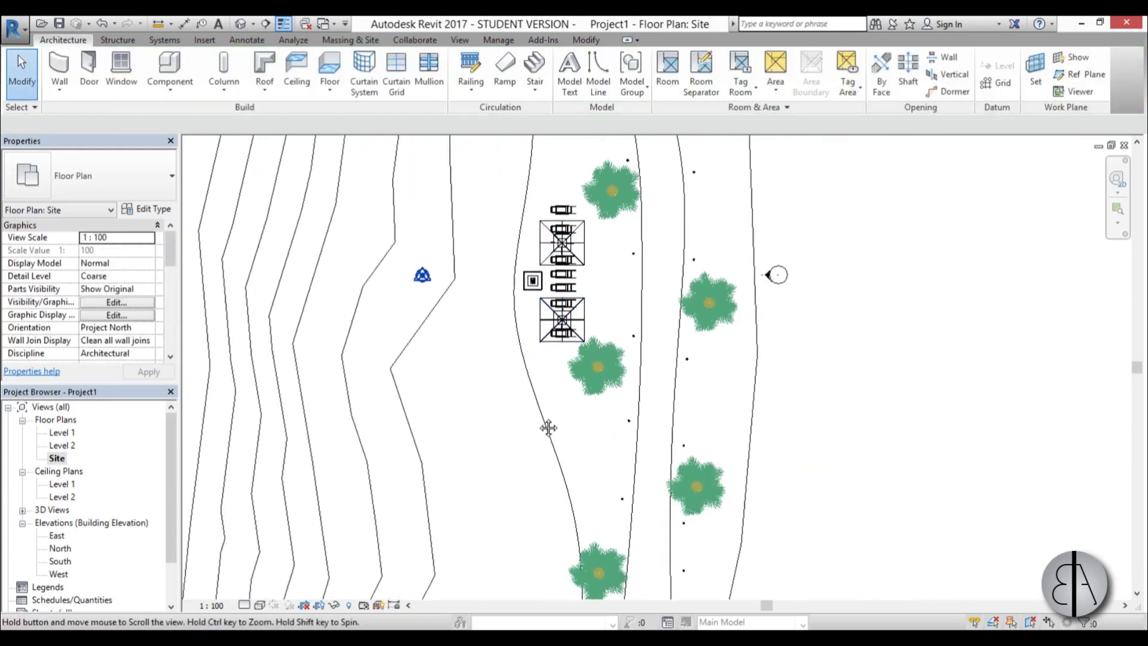
Open the default 3D view and orbit to a low side-on view of the beach
middle_click_drag(543, 435, 539, 457)
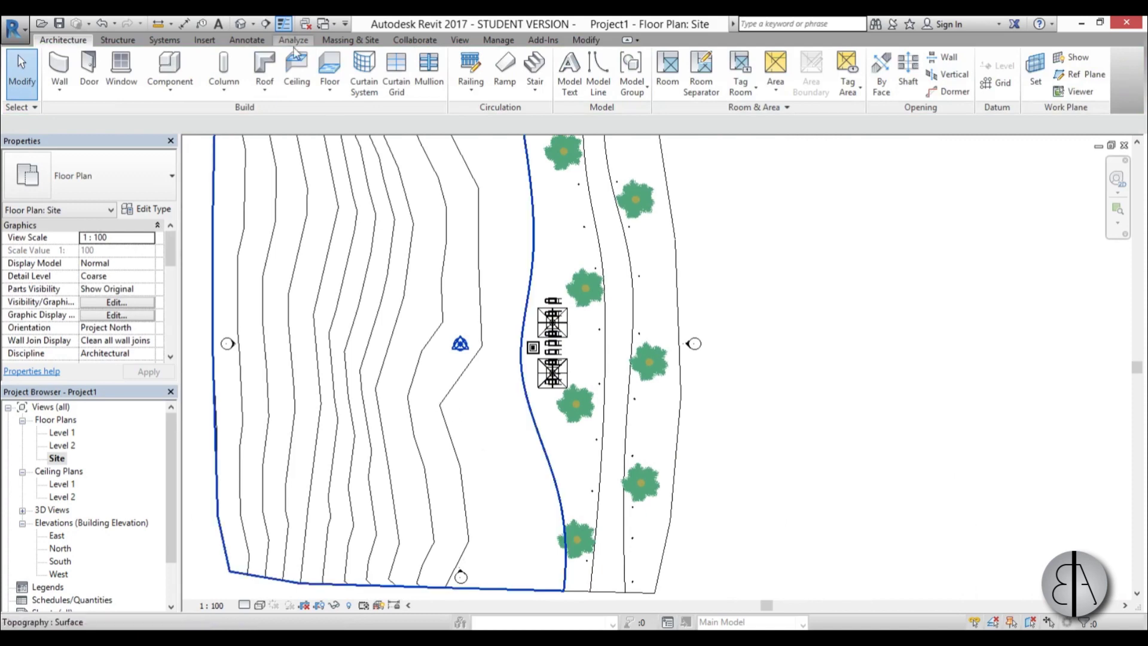
left_click(244, 40)
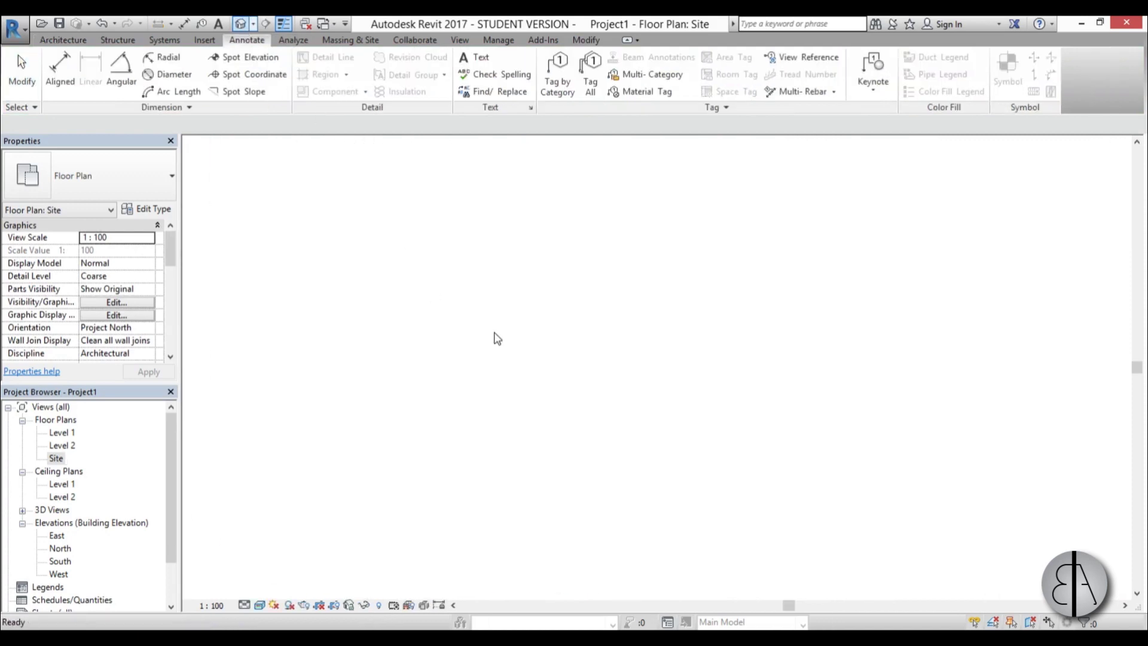
middle_click_drag(506, 416, 628, 374, "shift")
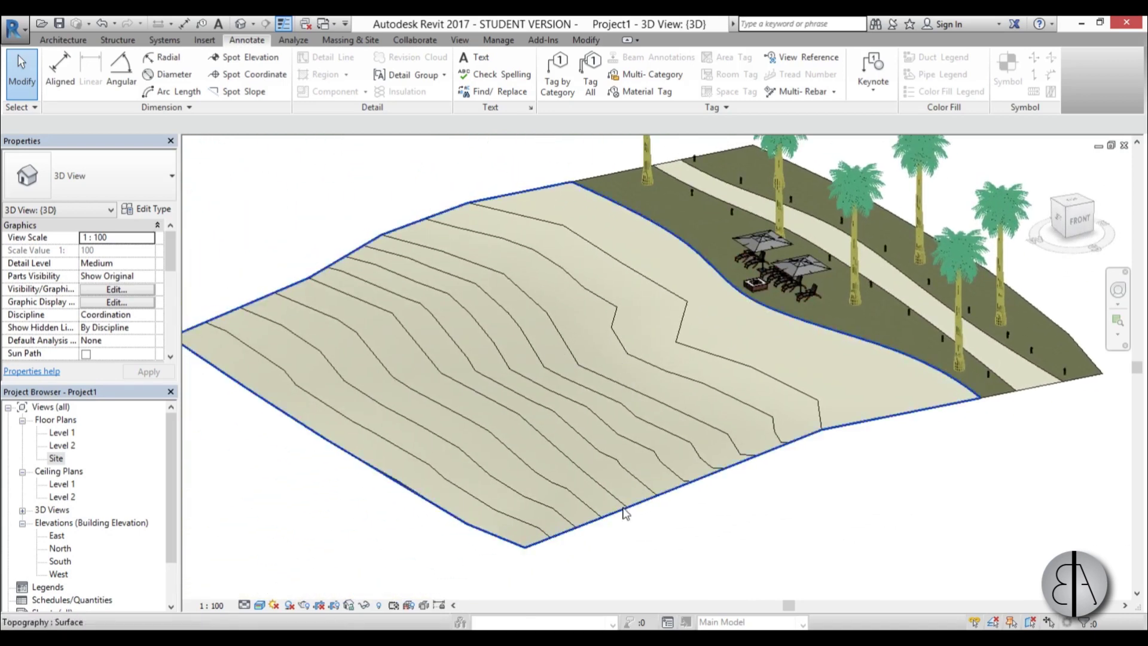
middle_click_drag(703, 518, 628, 467, "shift")
scroll(834, 175, "up", 6)
Window-select the umbrellas, chairs and table and move them onto open sand
left_click_drag(678, 205, 895, 393)
left_click_drag(816, 345, 676, 264)
middle_click_drag(681, 299, 739, 440, "shift")
scroll(625, 341, "down", 5)
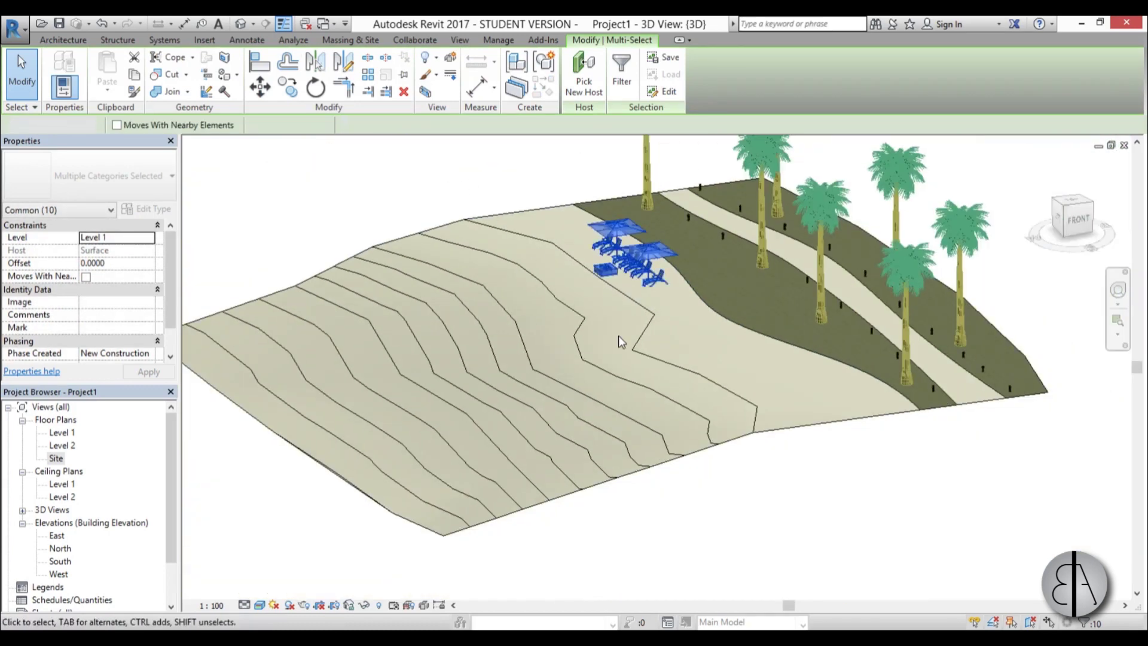
key("Escape")
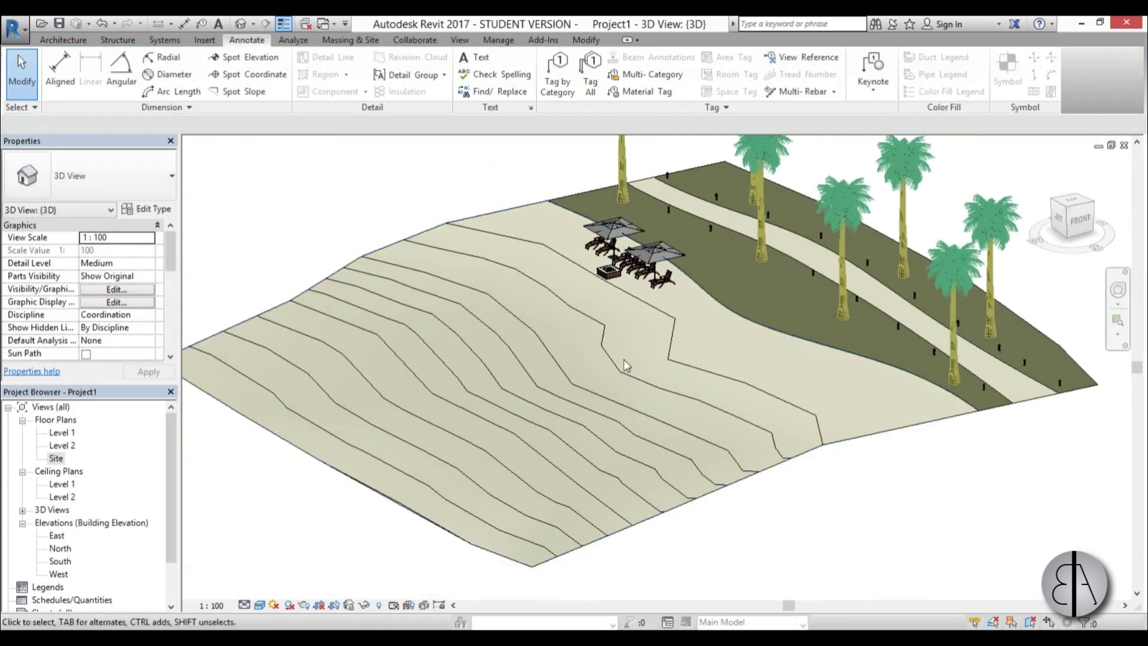
middle_click_drag(628, 366, 629, 383)
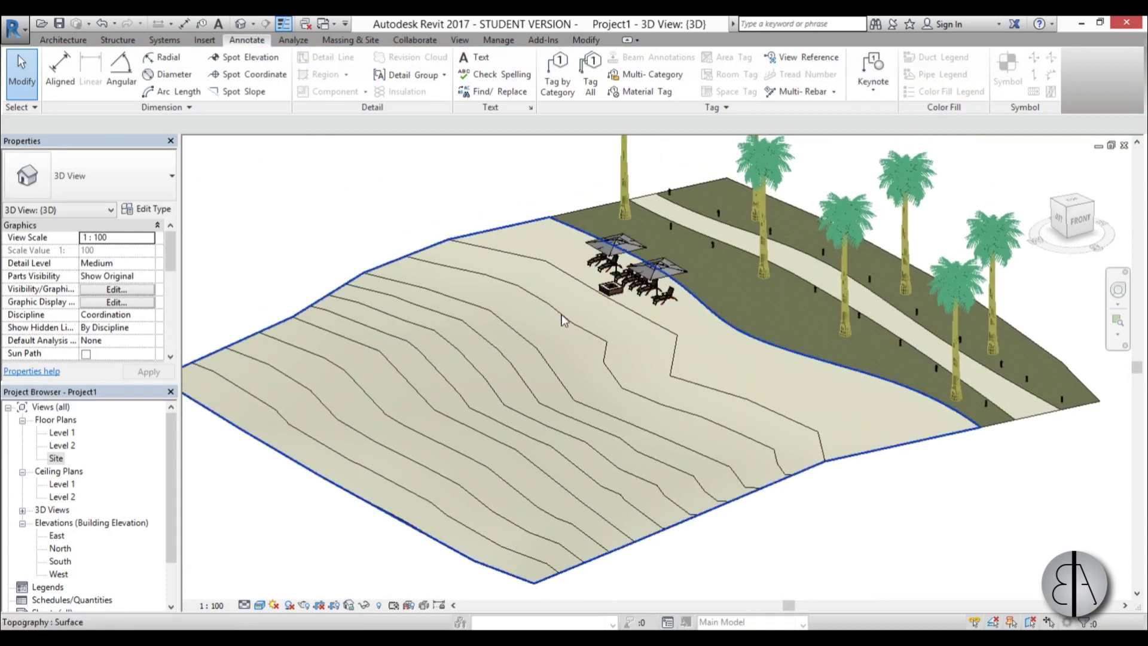
Reopen the Site floor plan, fit the whole beach in view, and start Component placement
left_click(63, 40)
double_click(57, 458)
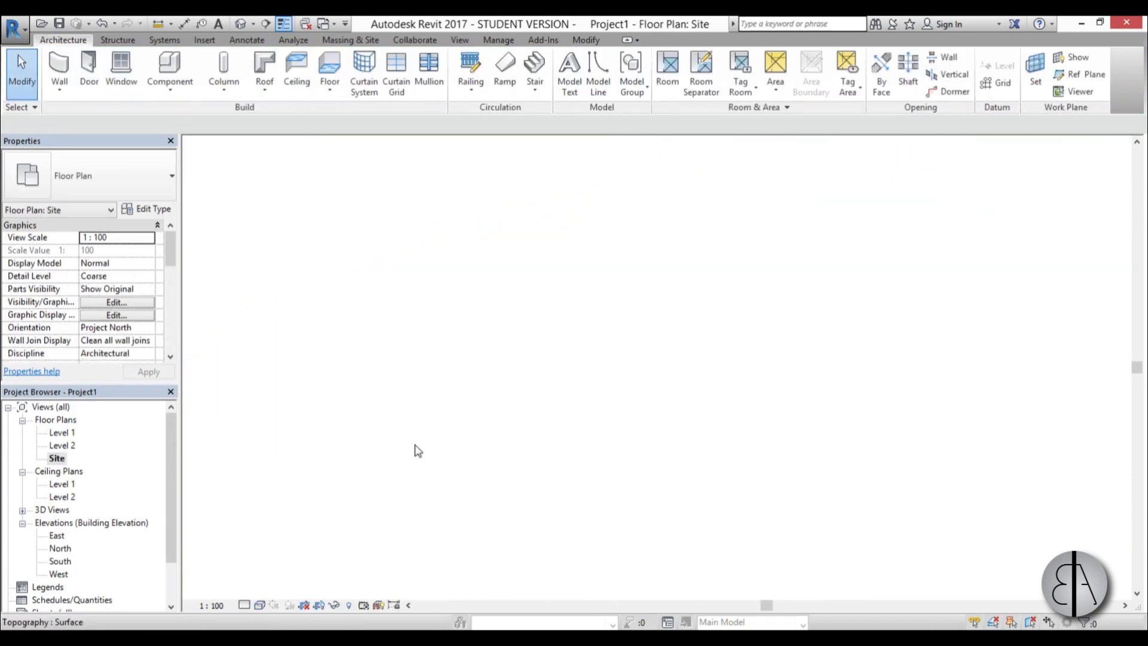
scroll(556, 275, "down", 3)
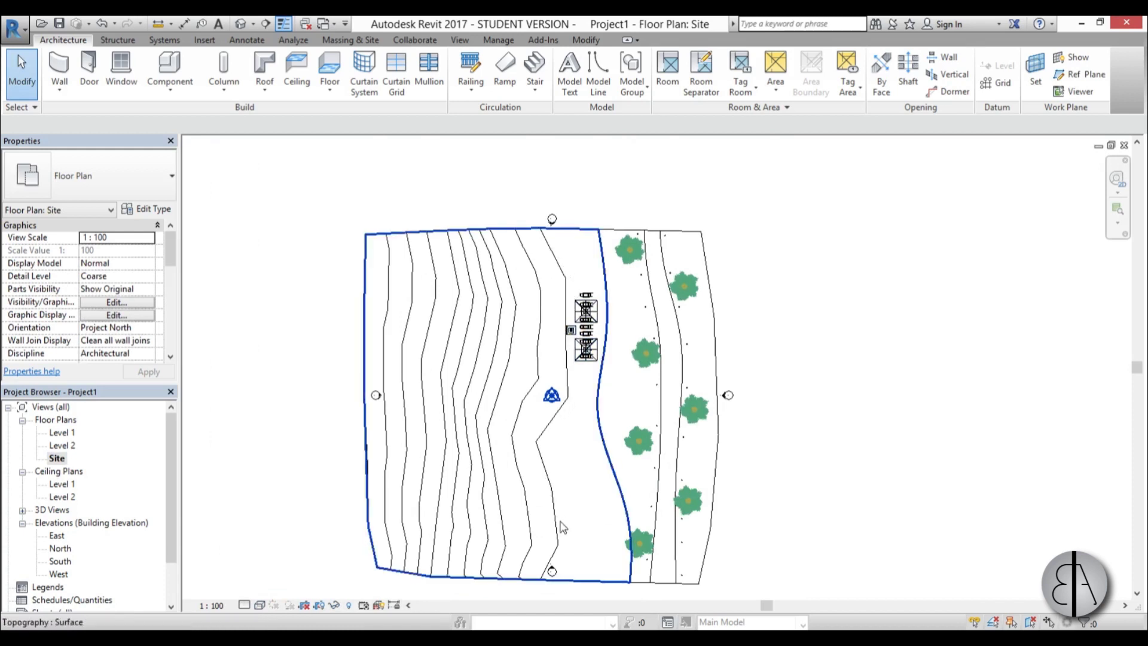
middle_click_drag(468, 514, 481, 468)
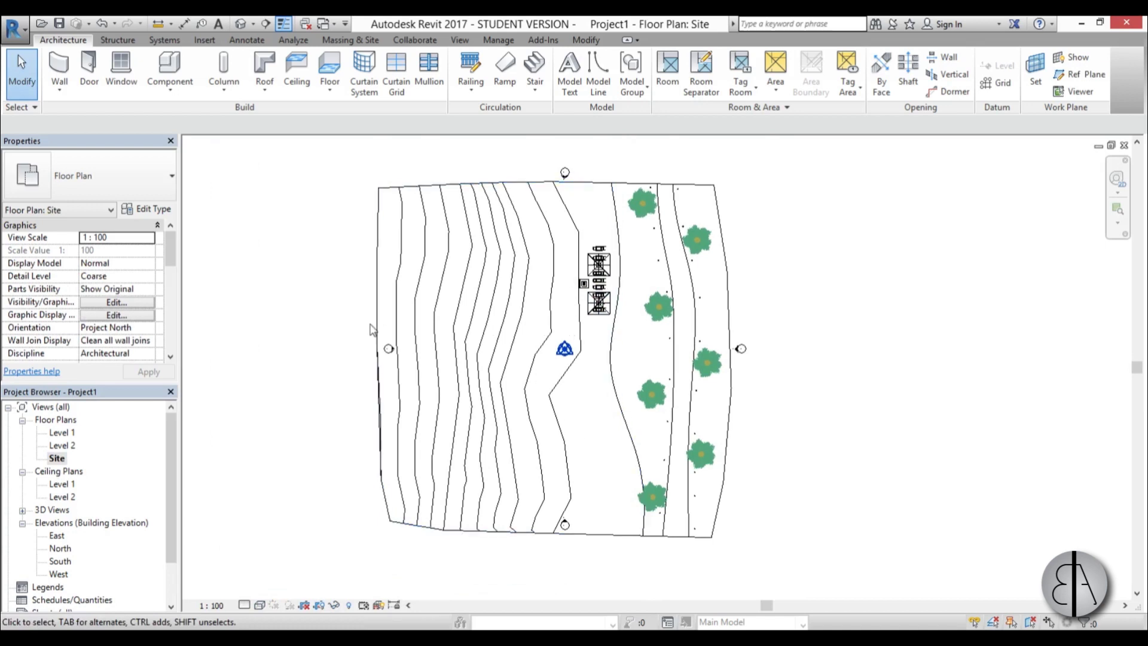
scroll(527, 193, "up", 3)
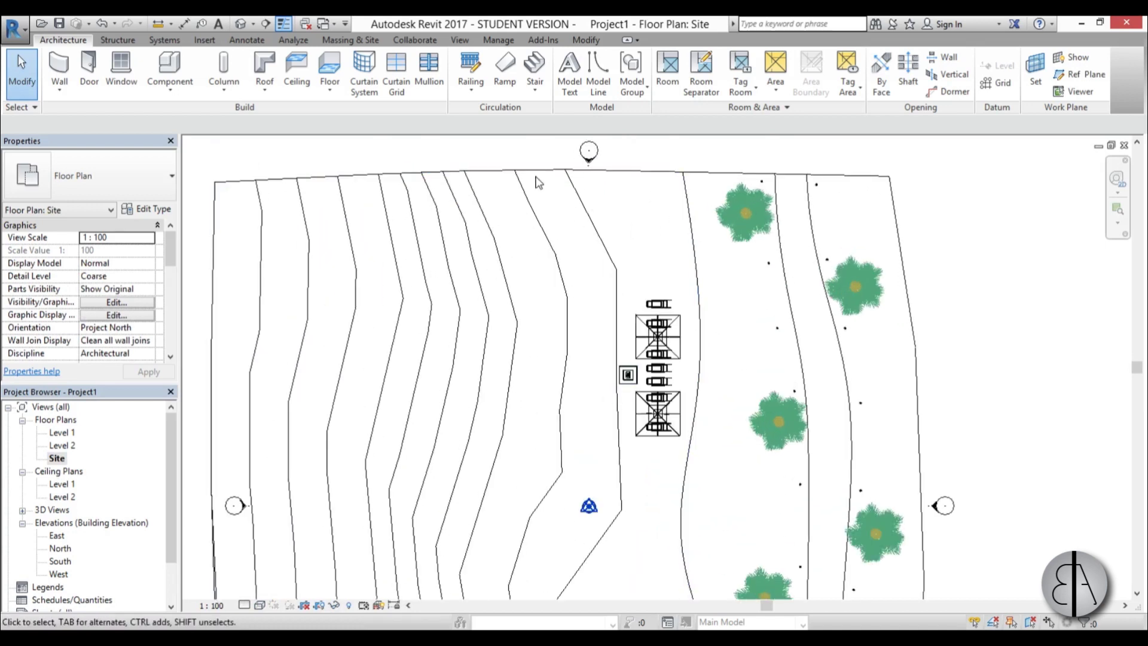
scroll(577, 334, "down", 3)
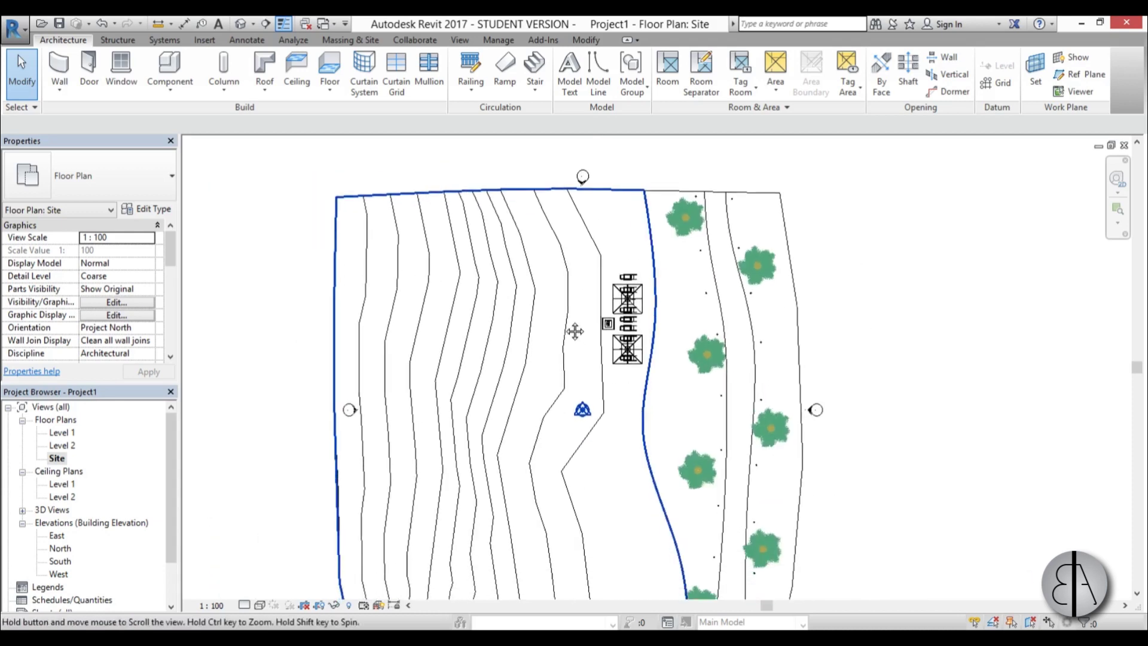
left_click(169, 66)
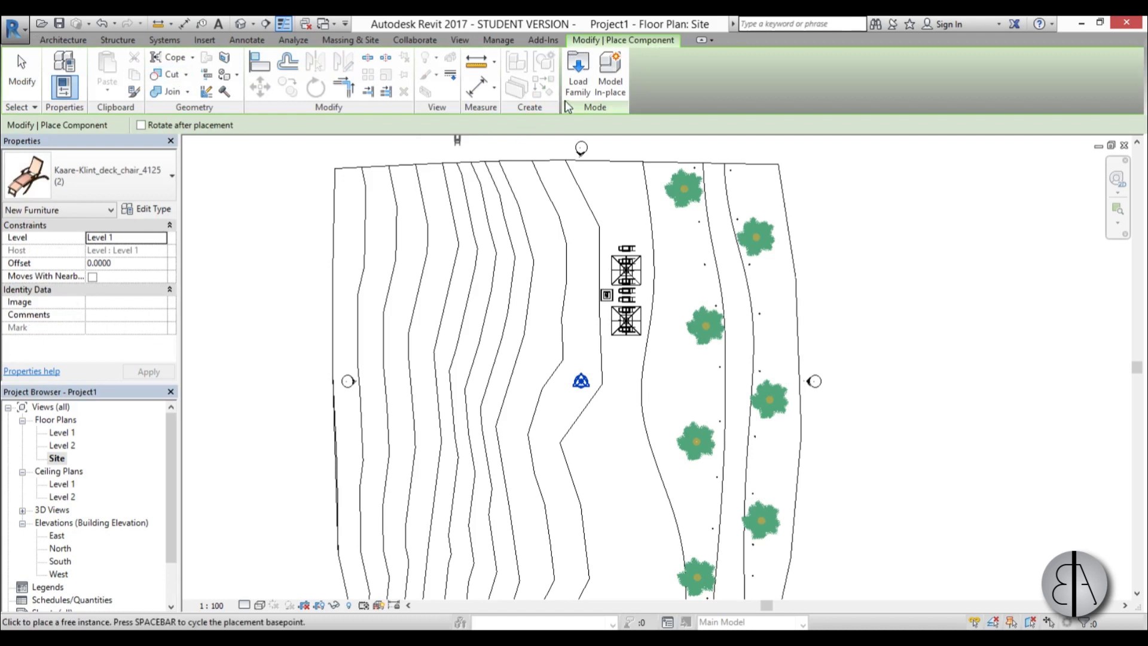
Start an in-place Generic Models component named Generic Models 1
left_click(608, 93)
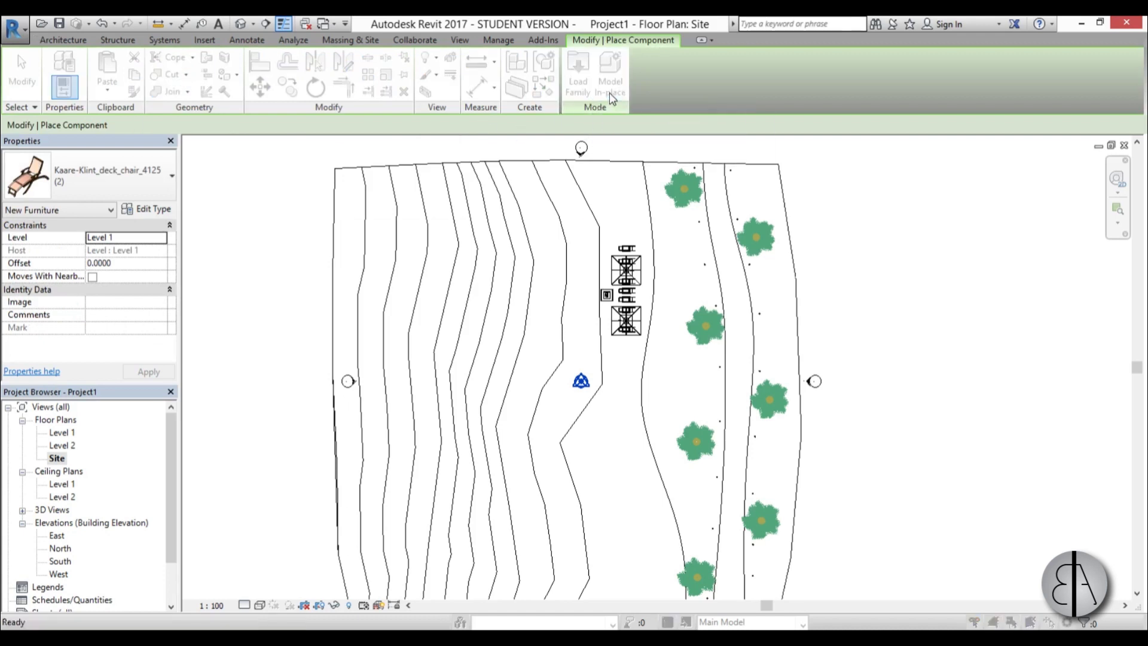
left_click_drag(560, 323, 561, 346)
left_click(389, 333)
left_click(478, 560)
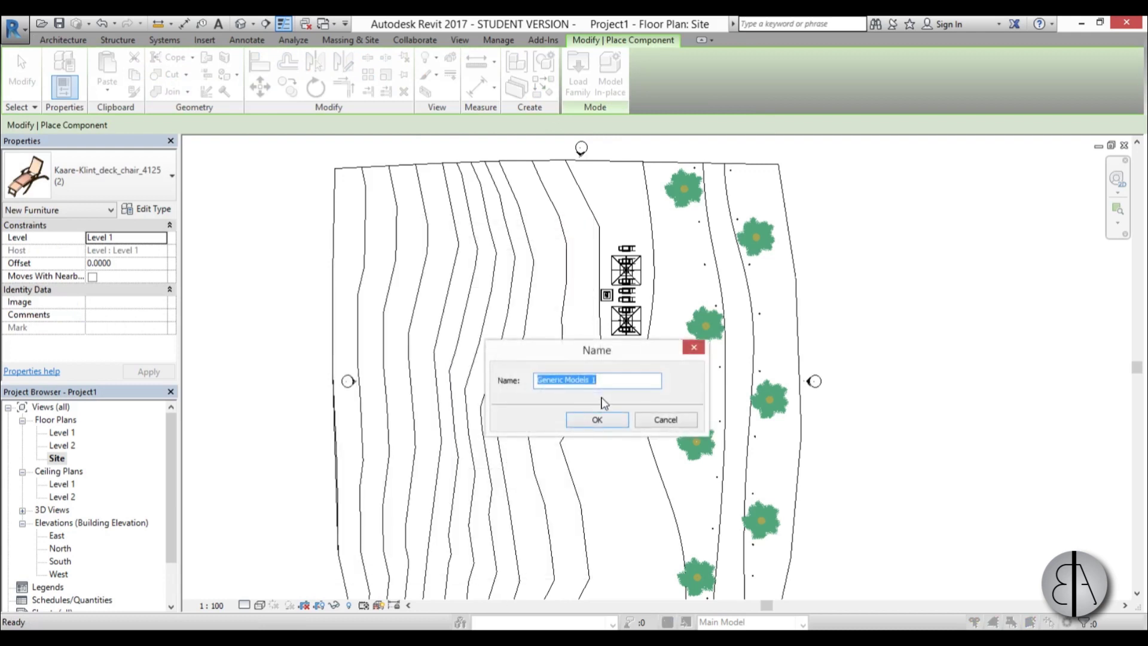
left_click(591, 422)
Sketch a rectangular extrusion outline over the sandy left half, widened to the sand's edge
left_click(52, 40)
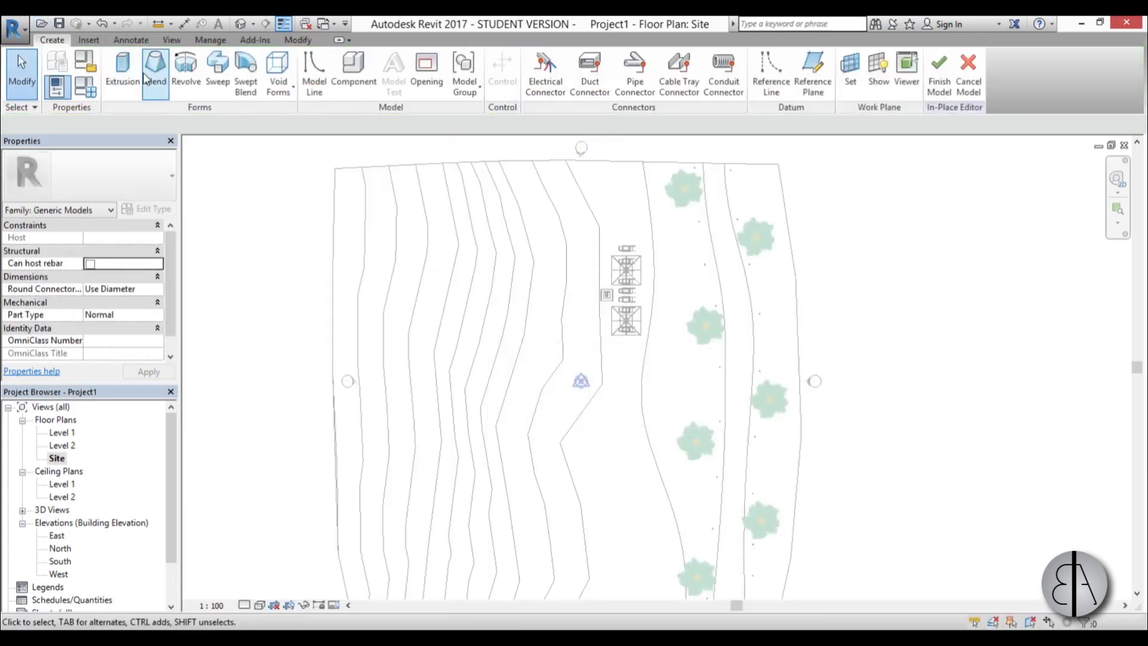
left_click(122, 70)
left_click(537, 59)
left_click(317, 162)
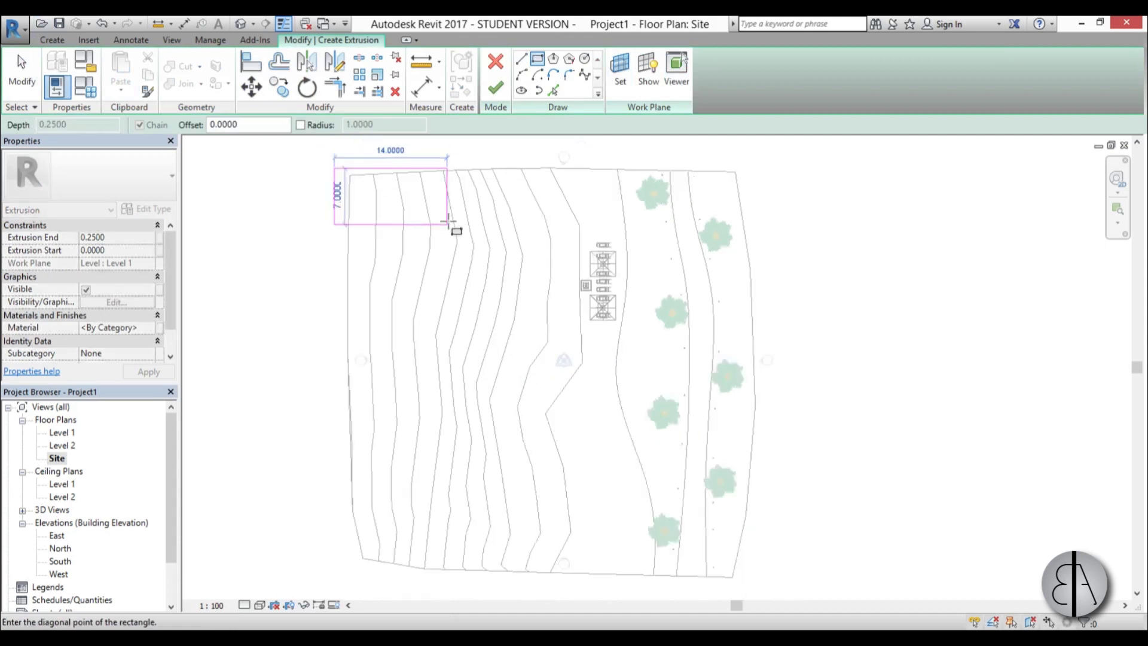
scroll(535, 494, "down", 1)
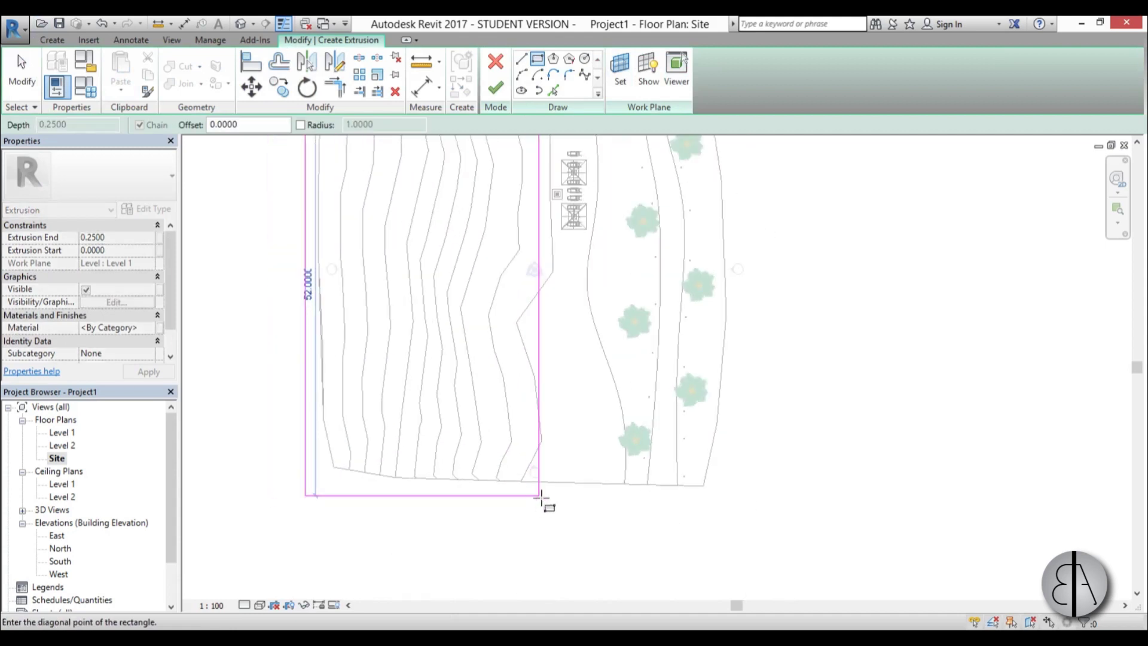
left_click(546, 494)
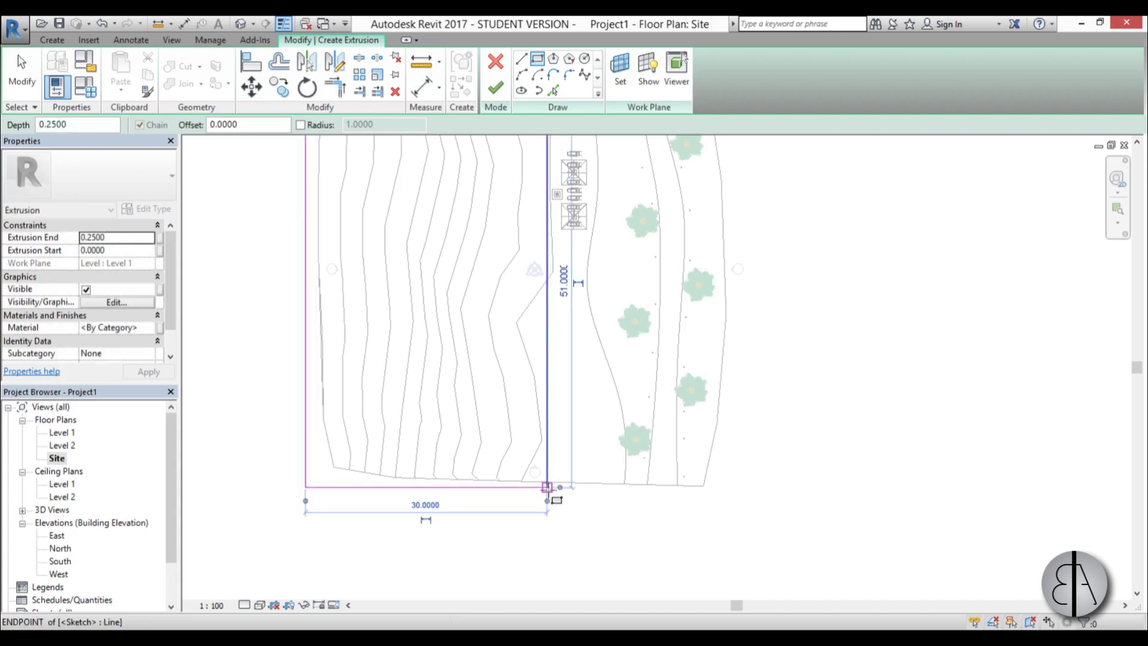
key("Escape")
scroll(562, 317, "up", 3)
left_click_drag(566, 342, 588, 339)
scroll(490, 339, "down", 3)
scroll(490, 339, "down", 1)
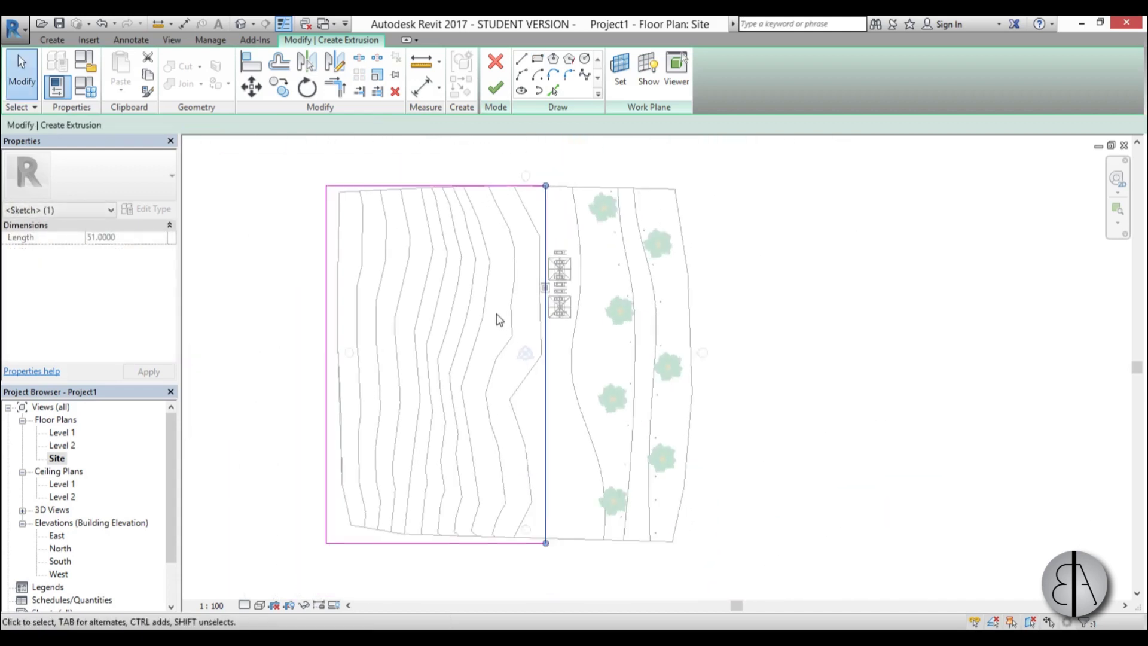
In the South elevation, stretch the extrusion down to about -4.99 with its top near Level 1
left_click(494, 89)
double_click(60, 561)
scroll(495, 403, "down", 2)
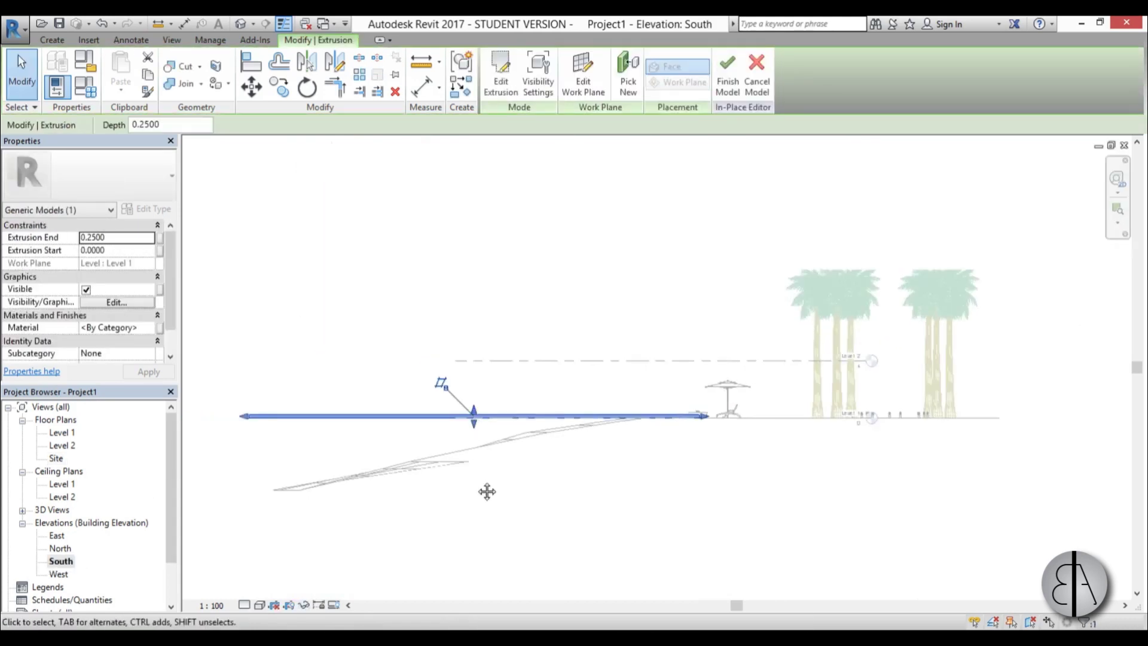
middle_click_drag(525, 428, 565, 263)
left_click_drag(562, 263, 560, 330)
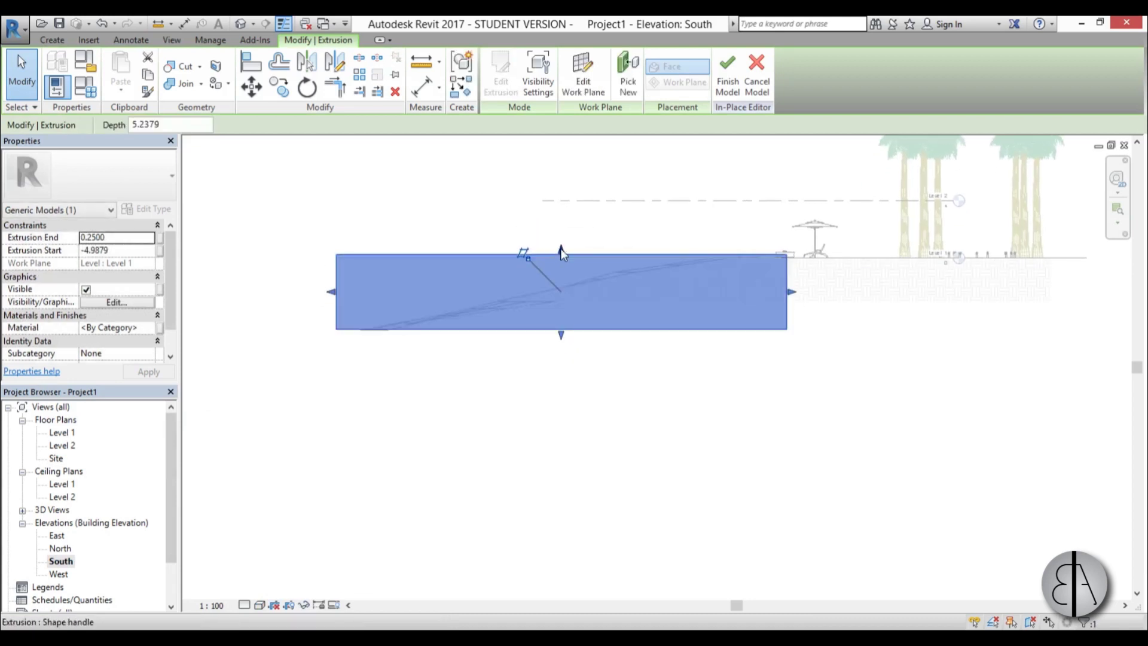
left_click_drag(560, 251, 560, 272)
scroll(538, 287, "up", 3)
left_click_drag(445, 269, 446, 257)
left_click(560, 230)
Finish the in-place model, then select it and reopen it with Edit In-Place
scroll(560, 230, "down", 1)
scroll(560, 230, "down", 1)
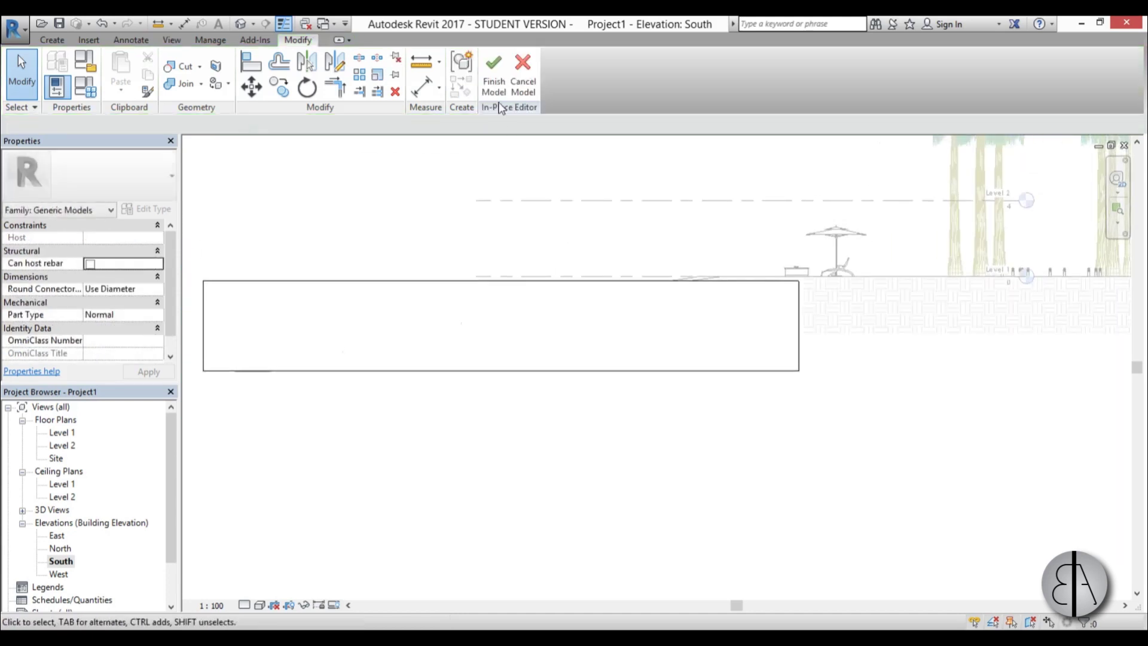
left_click(494, 74)
left_click(407, 278)
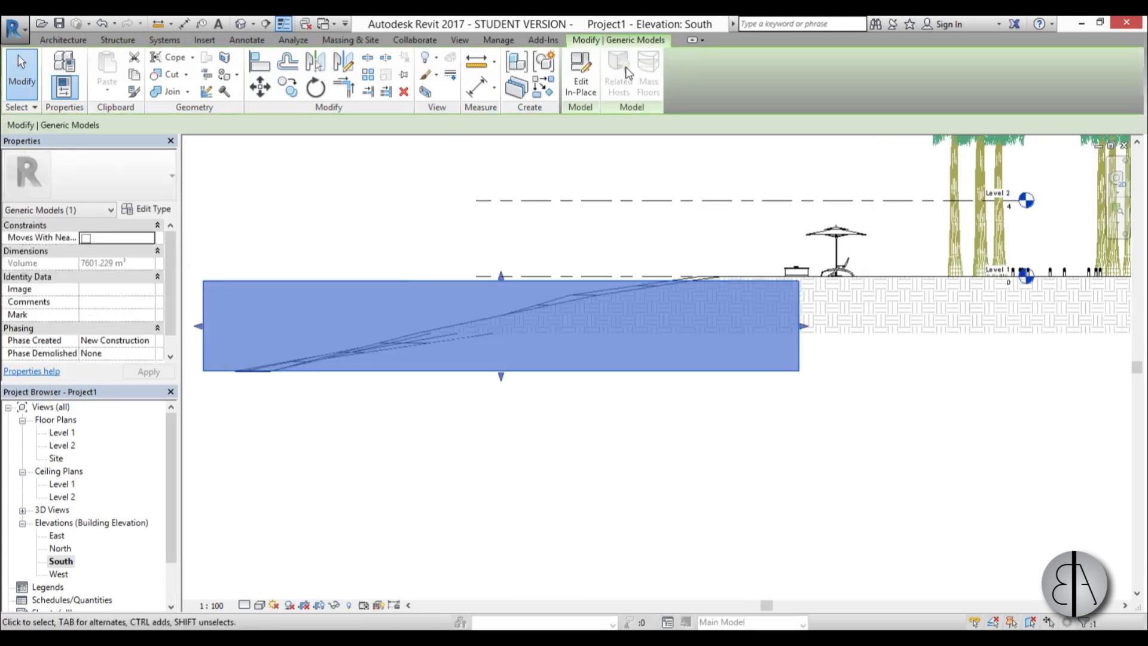
left_click(580, 84)
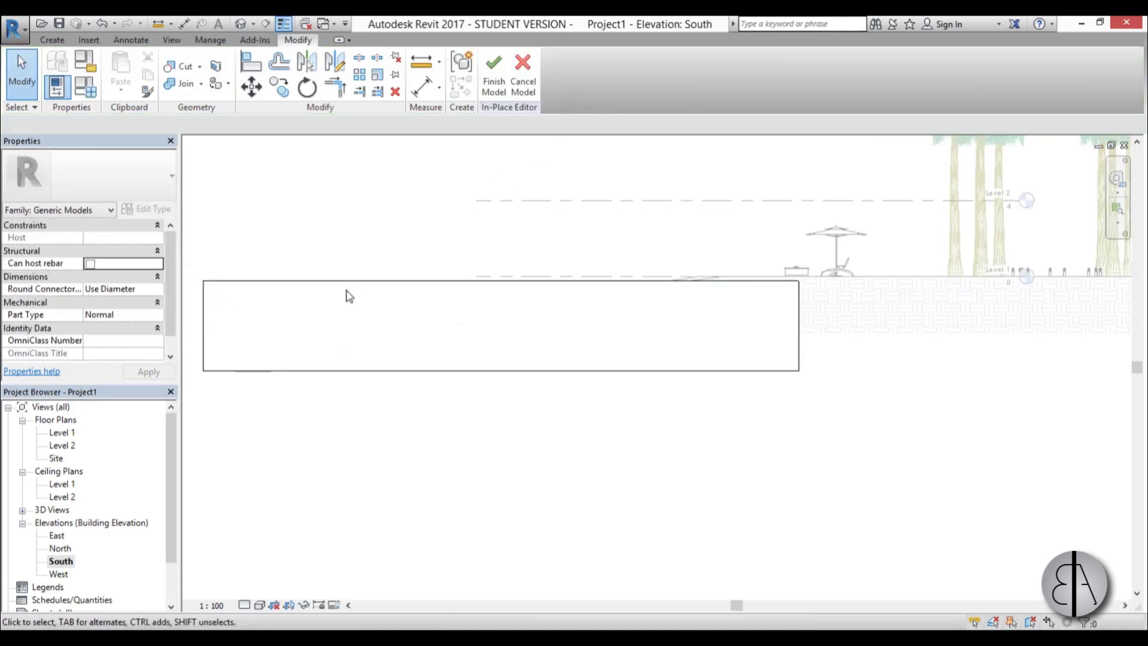
Assign the Autodesk Water material to the extrusion, finish the model and show the default 3D view
left_click(341, 286)
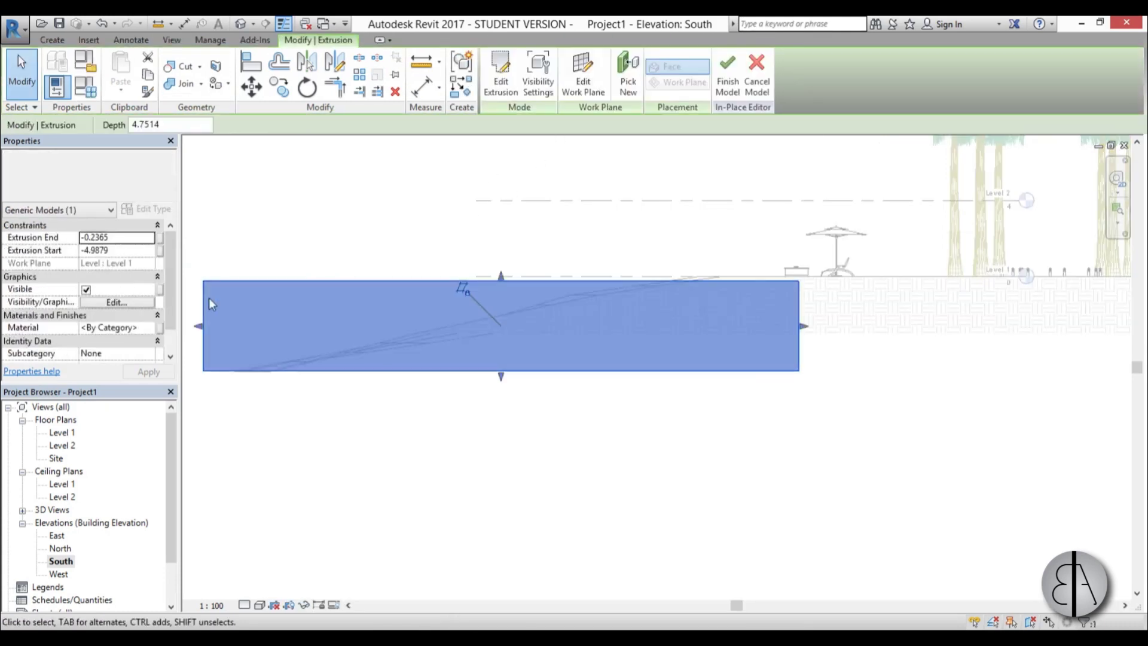
left_click(150, 327)
left_click(153, 328)
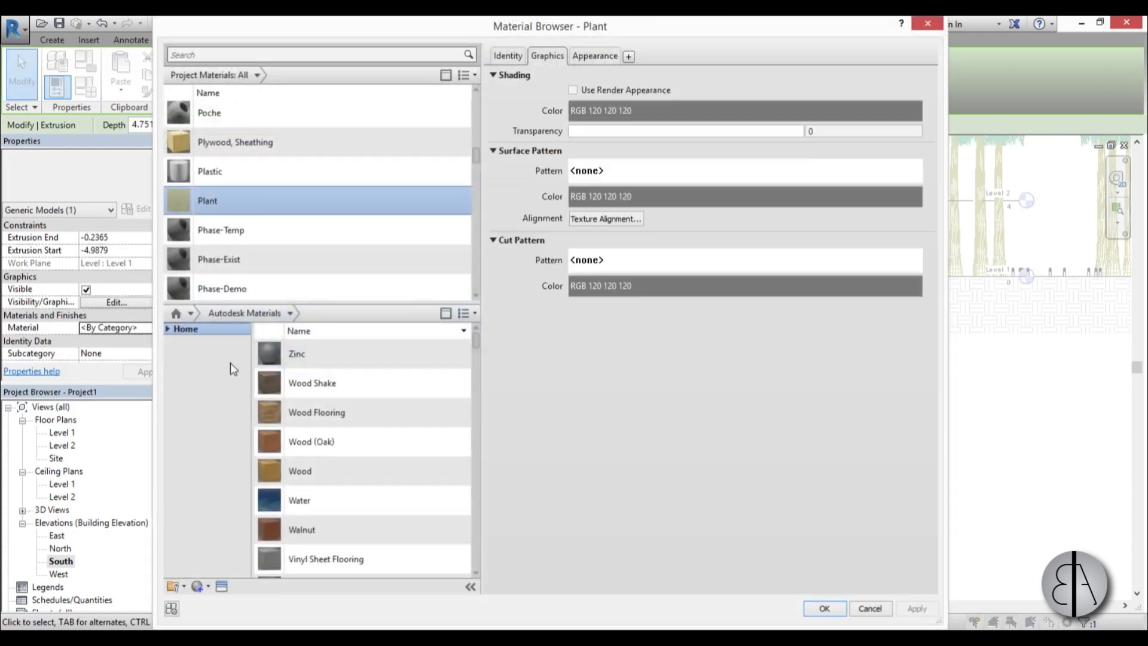
left_click(447, 500)
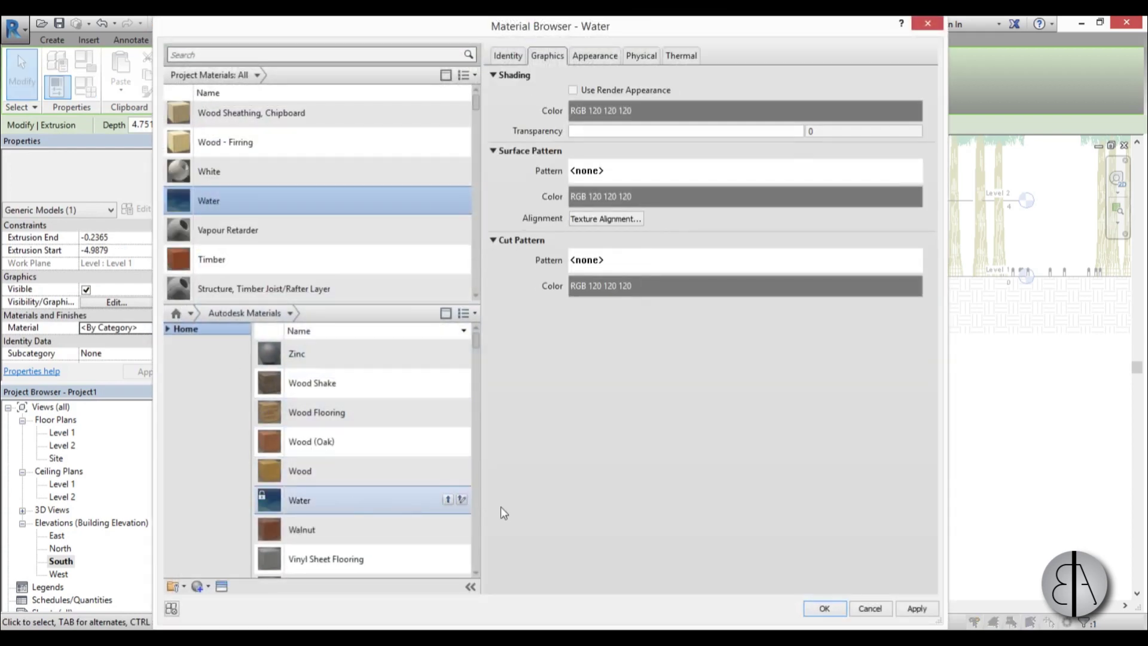
left_click(912, 609)
left_click(823, 608)
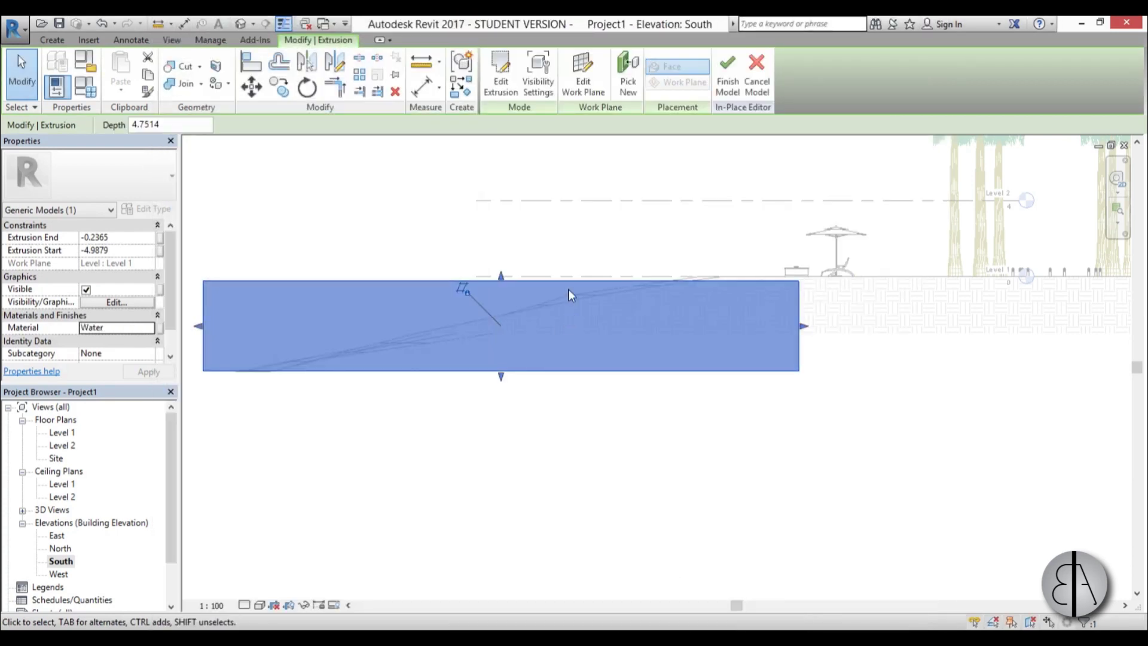
left_click(728, 78)
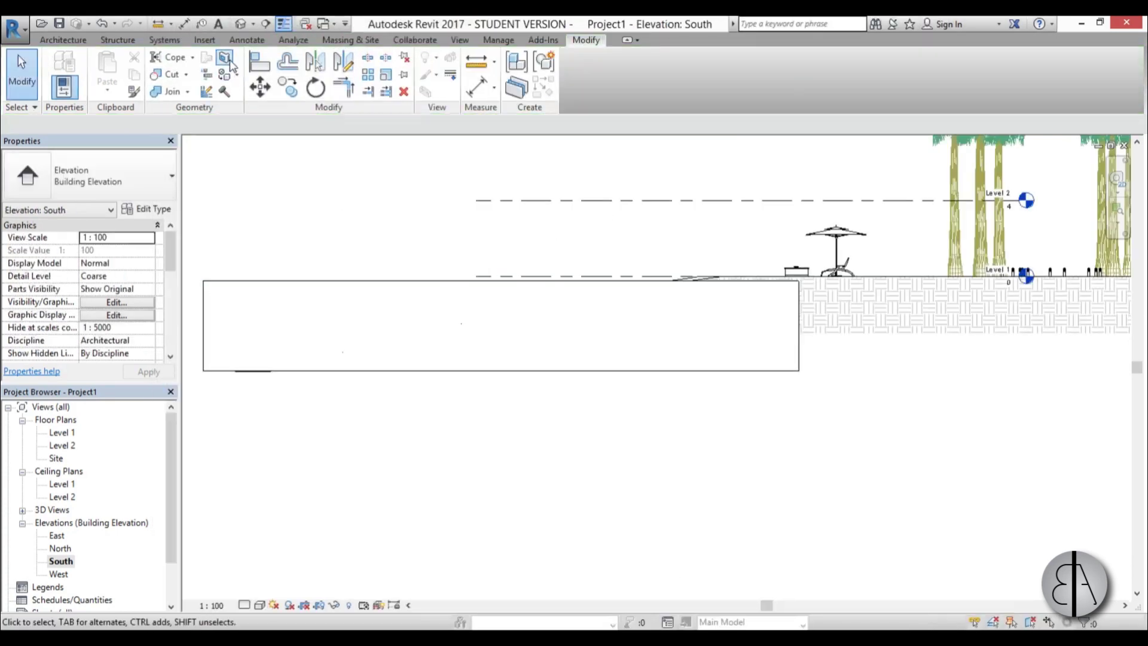
left_click(240, 25)
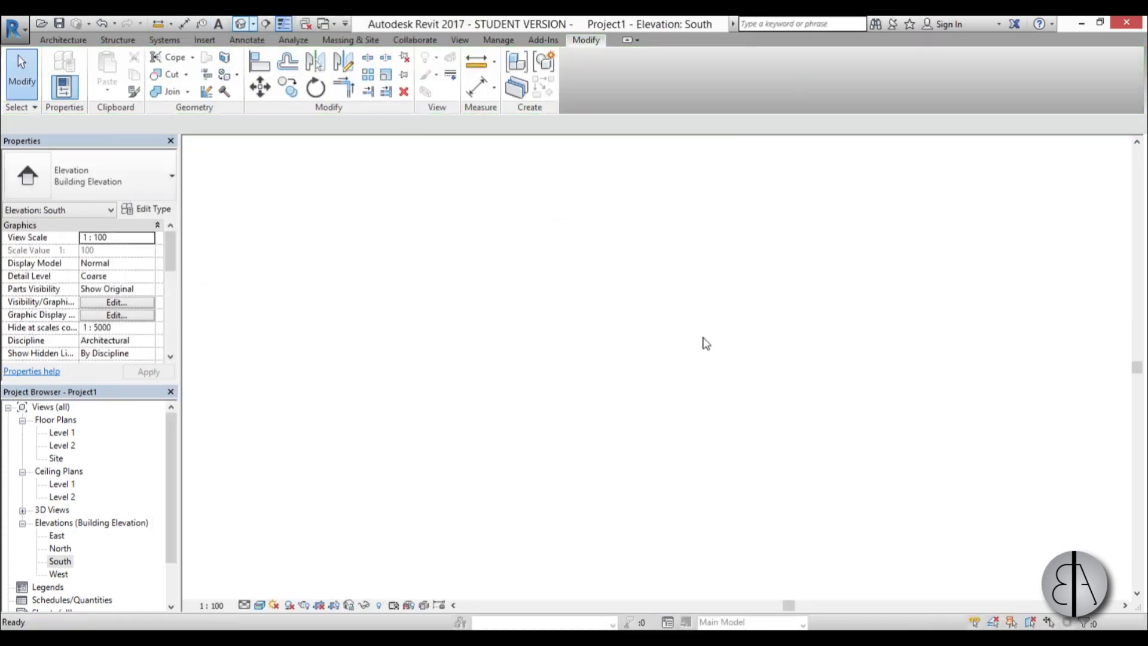
Place a camera on the Level 1 plan, aimed at the palms, umbrellas and deck chairs
middle_click_drag(687, 591, 640, 580, "shift")
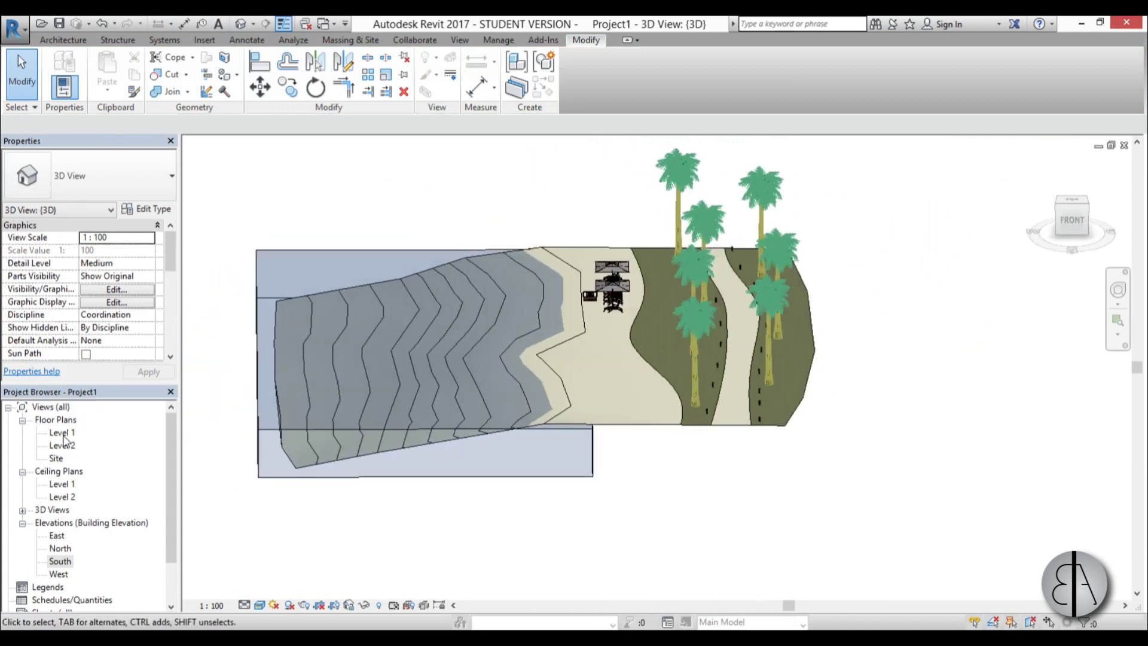
double_click(62, 432)
scroll(592, 219, "up", 1)
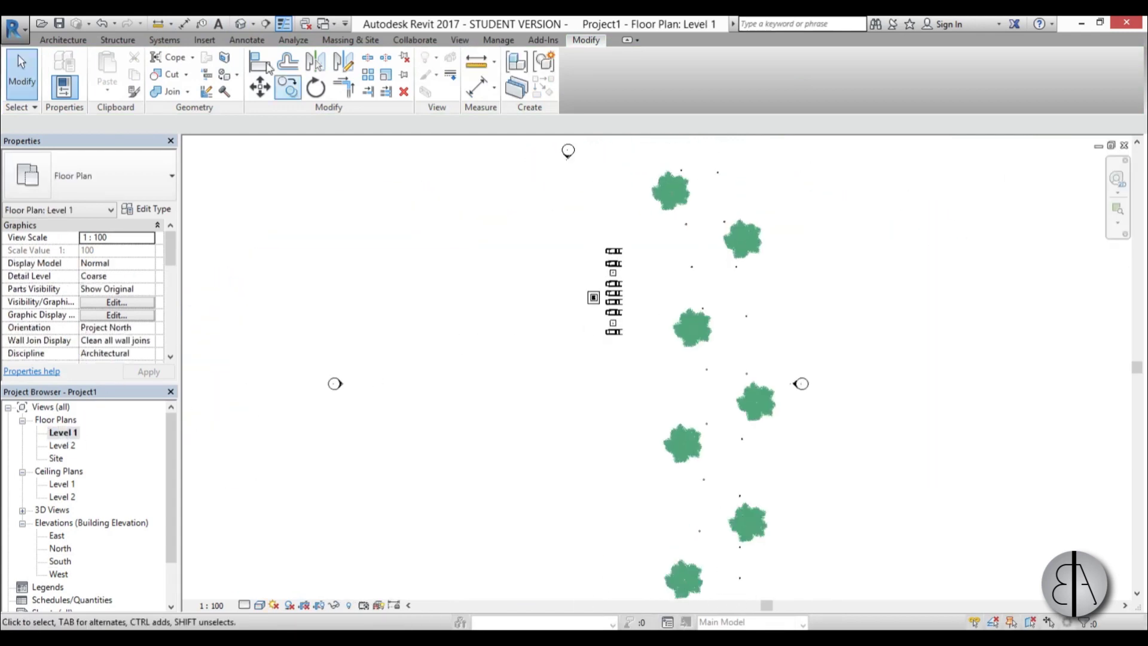
left_click(254, 31)
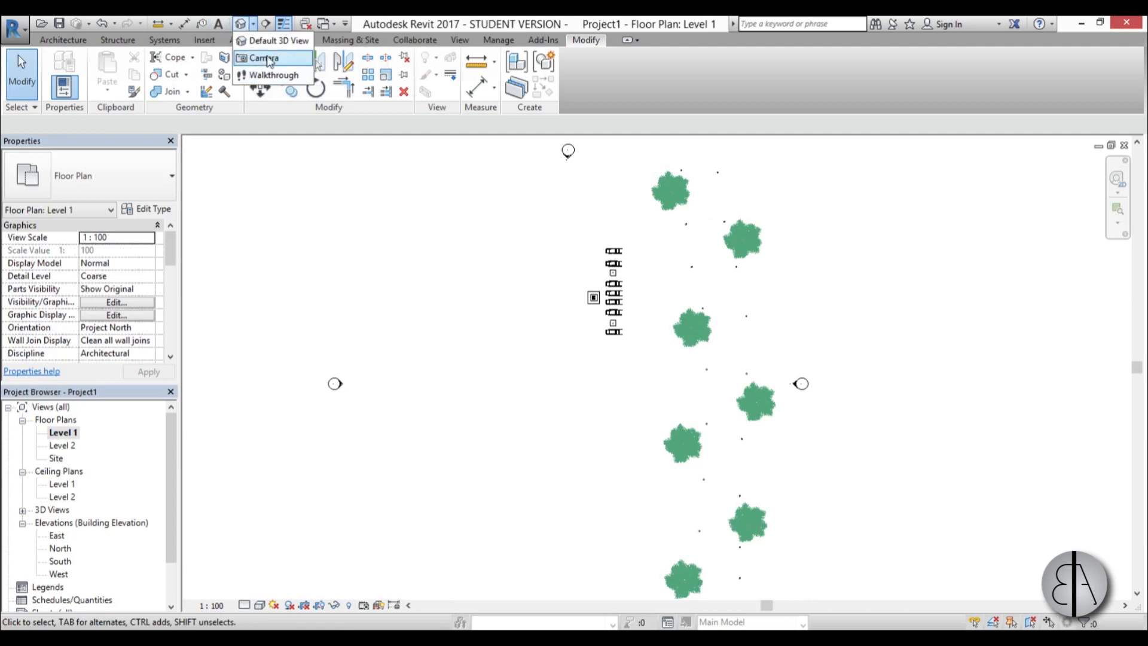
left_click(272, 58)
left_click(482, 201)
scroll(546, 248, "down", 2)
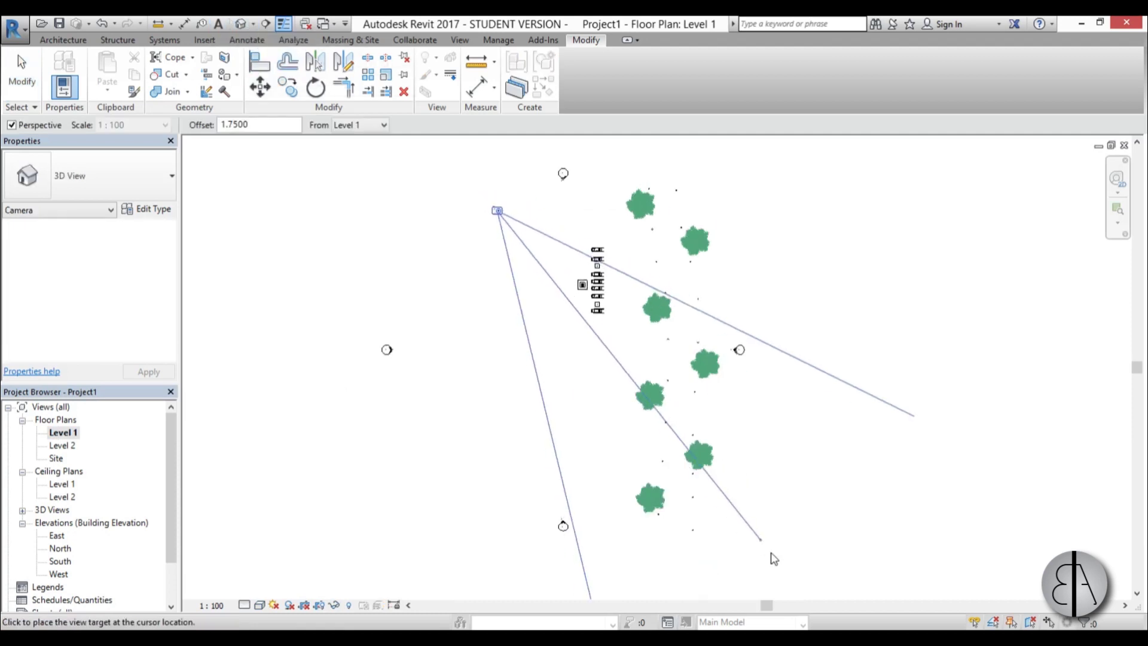
left_click(909, 562)
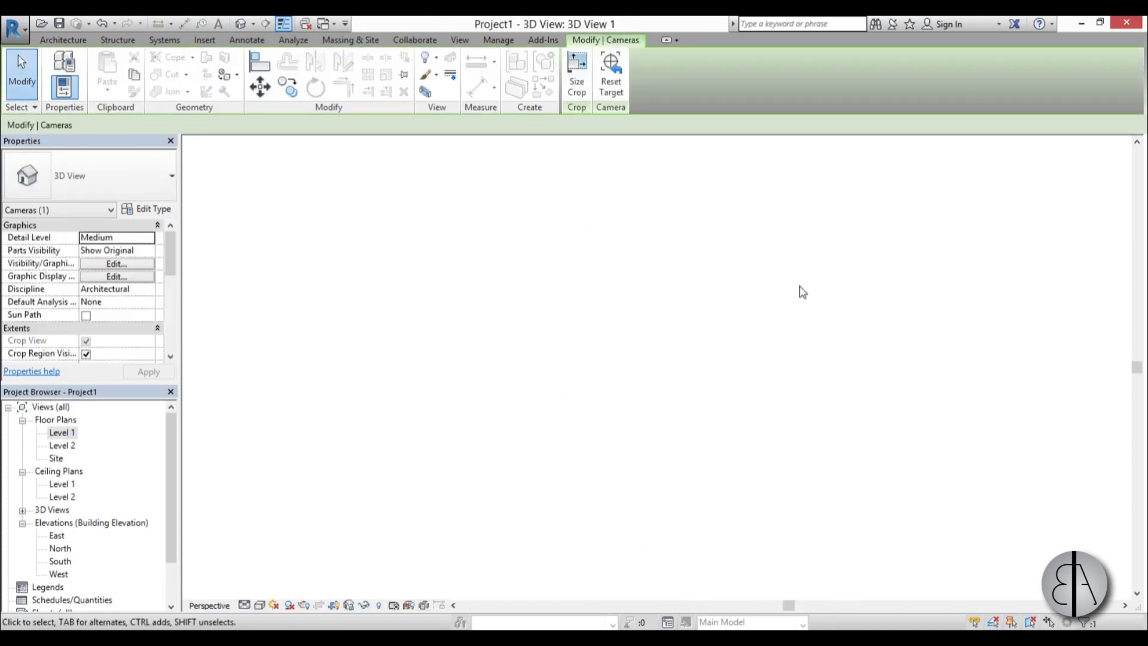
Resize the 3D View 1 crop region to frame the beach furniture
left_click(686, 387)
middle_click_drag(712, 436, 658, 454, "shift")
left_click(639, 529)
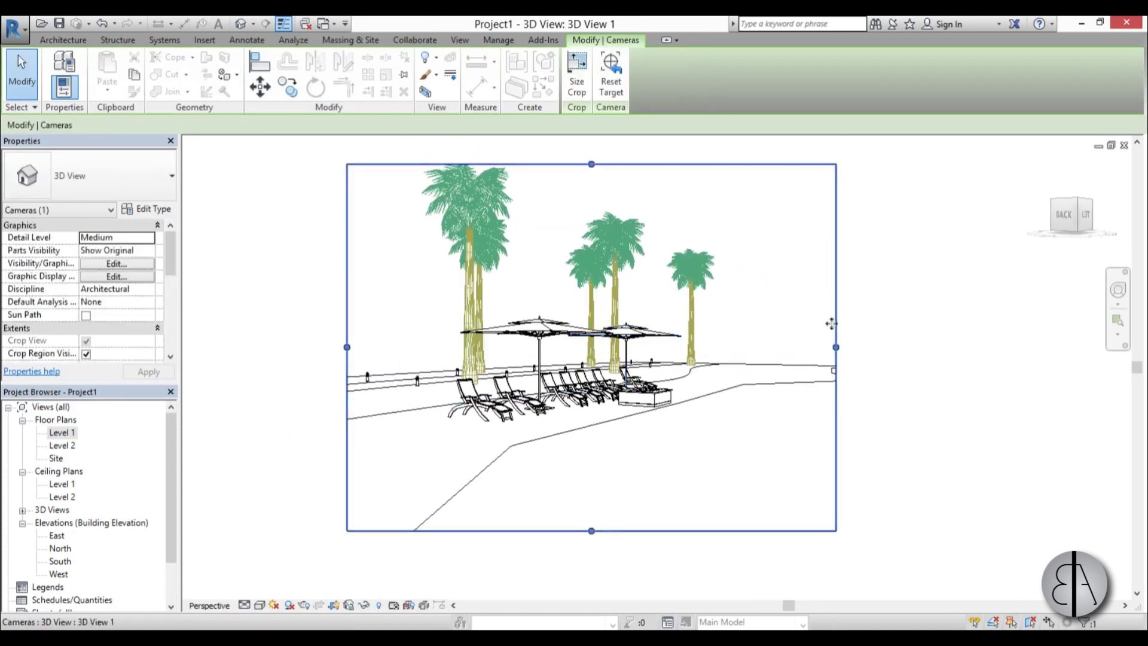
left_click_drag(639, 529, 640, 495)
left_click_drag(638, 161, 636, 149)
scroll(550, 372, "up", 3)
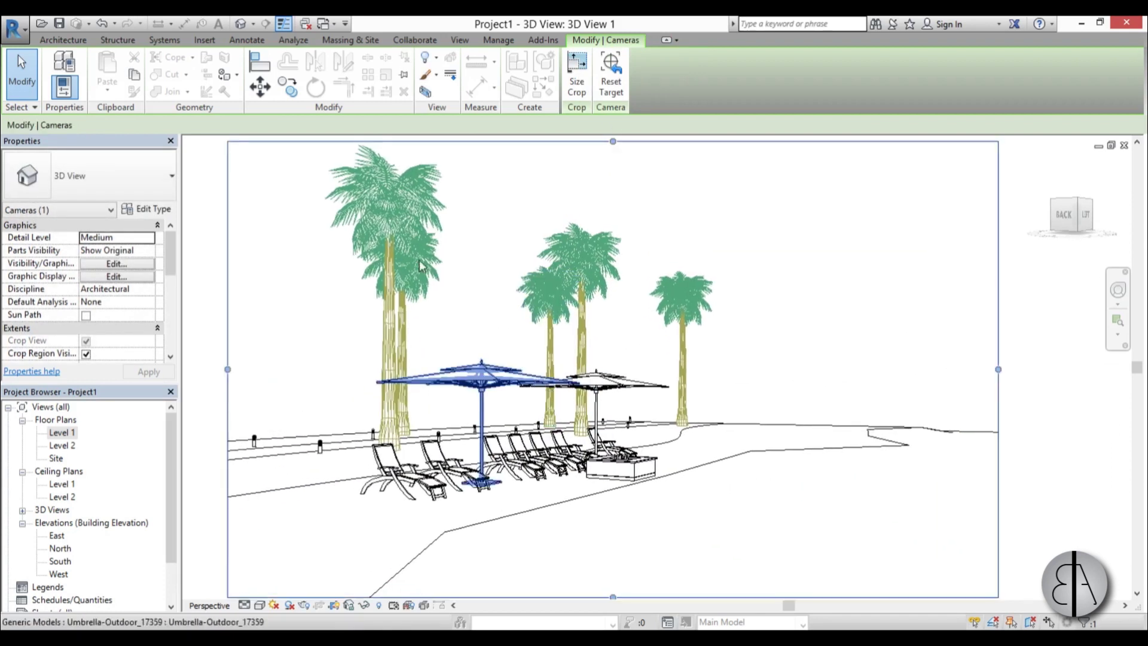
left_click(471, 310)
Render 3D View 1 at Medium quality with Exterior: Sun only lighting
key("r")
key("r")
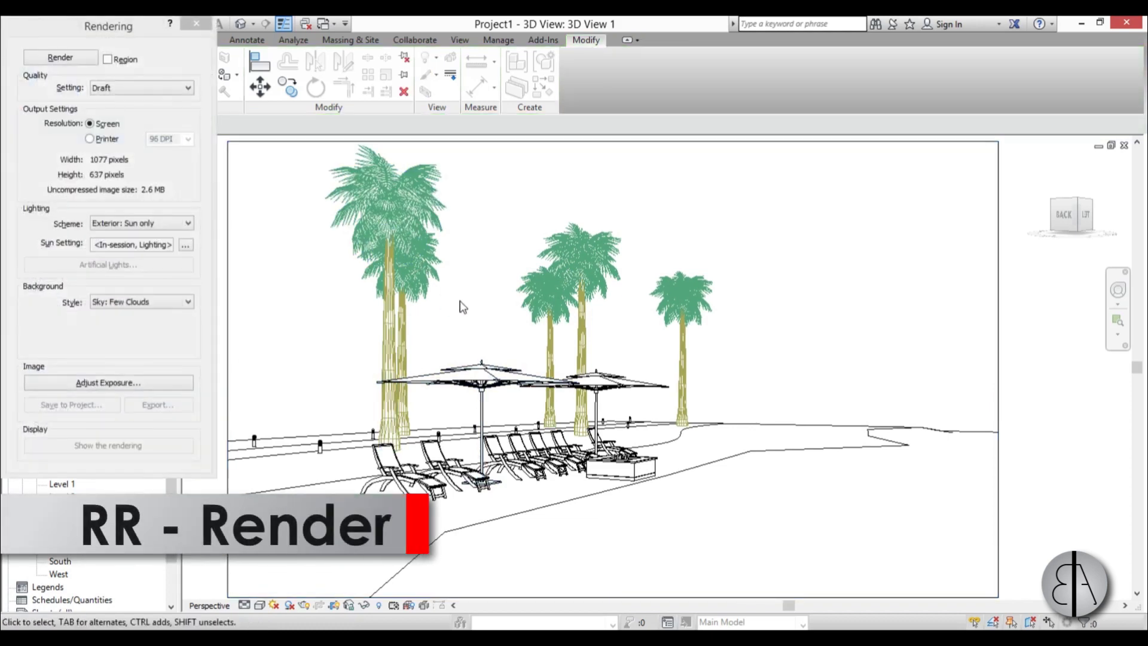
left_click(131, 90)
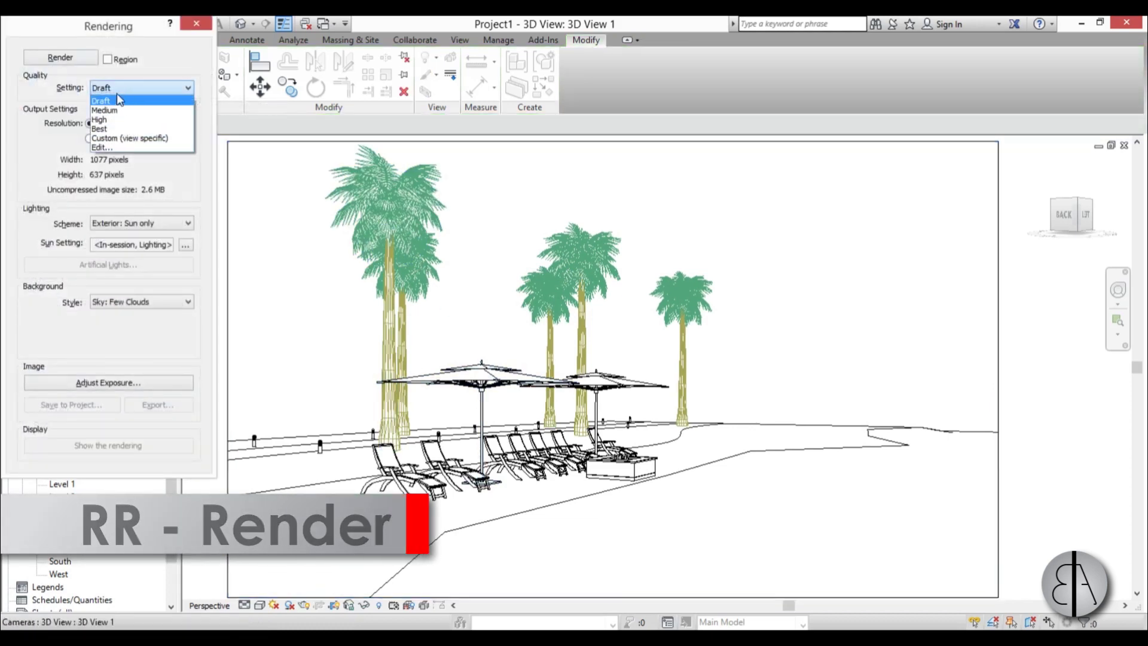
left_click(107, 117)
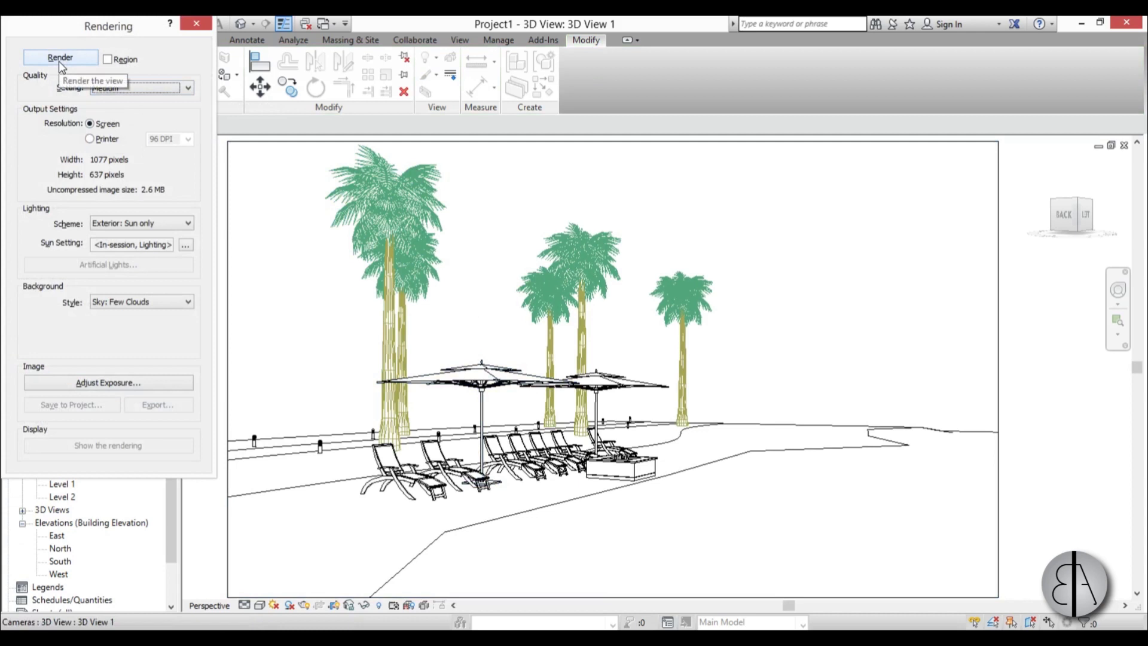
left_click(59, 59)
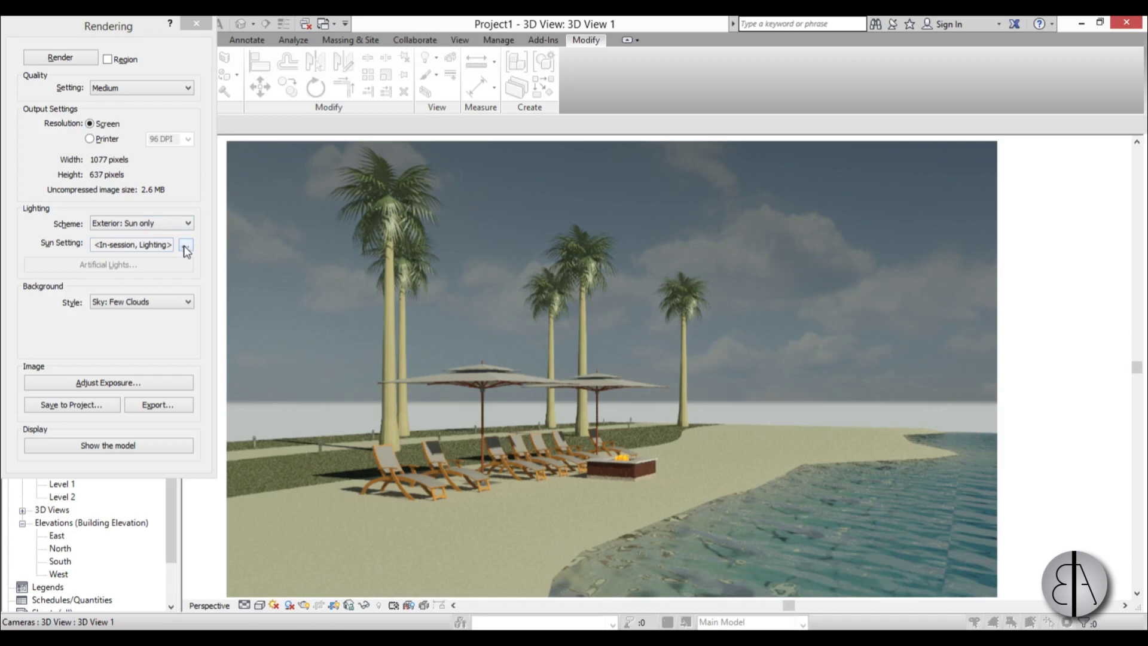
left_click(159, 223)
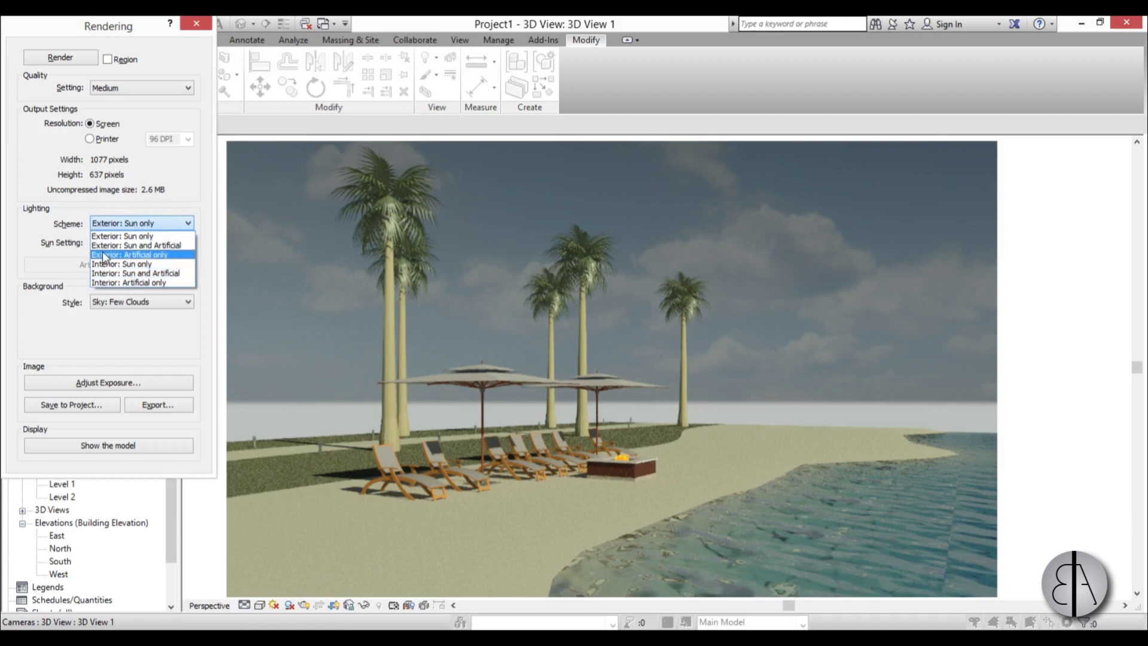
Re-render with Exterior: Sun and Artificial lighting and a still evening sun time
left_click(131, 245)
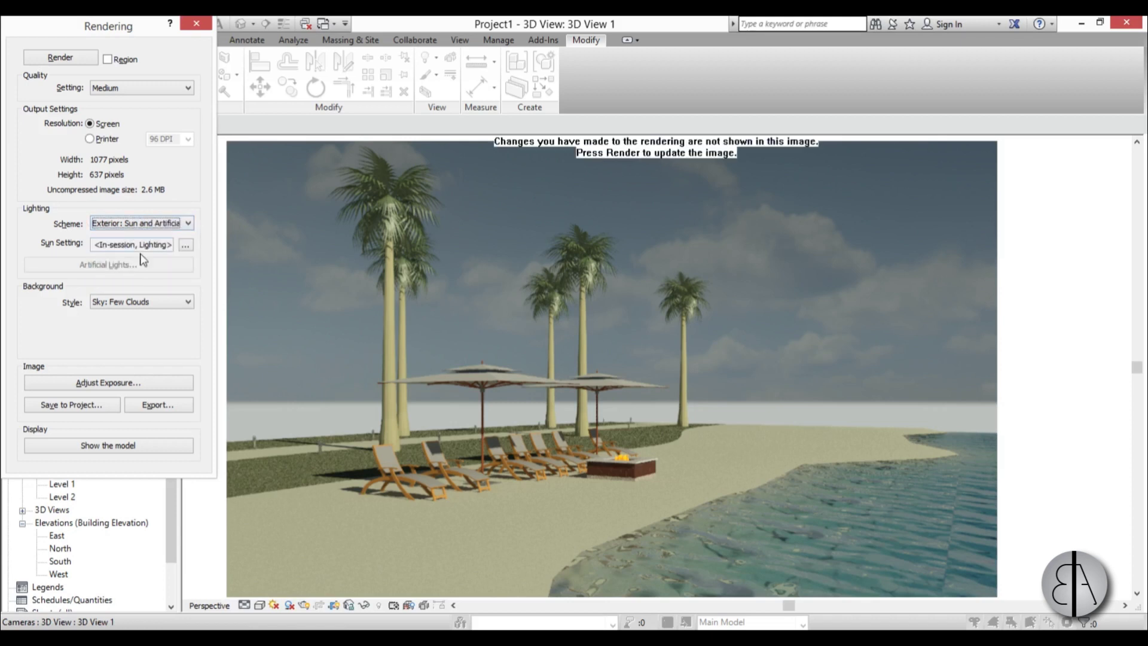
left_click(186, 246)
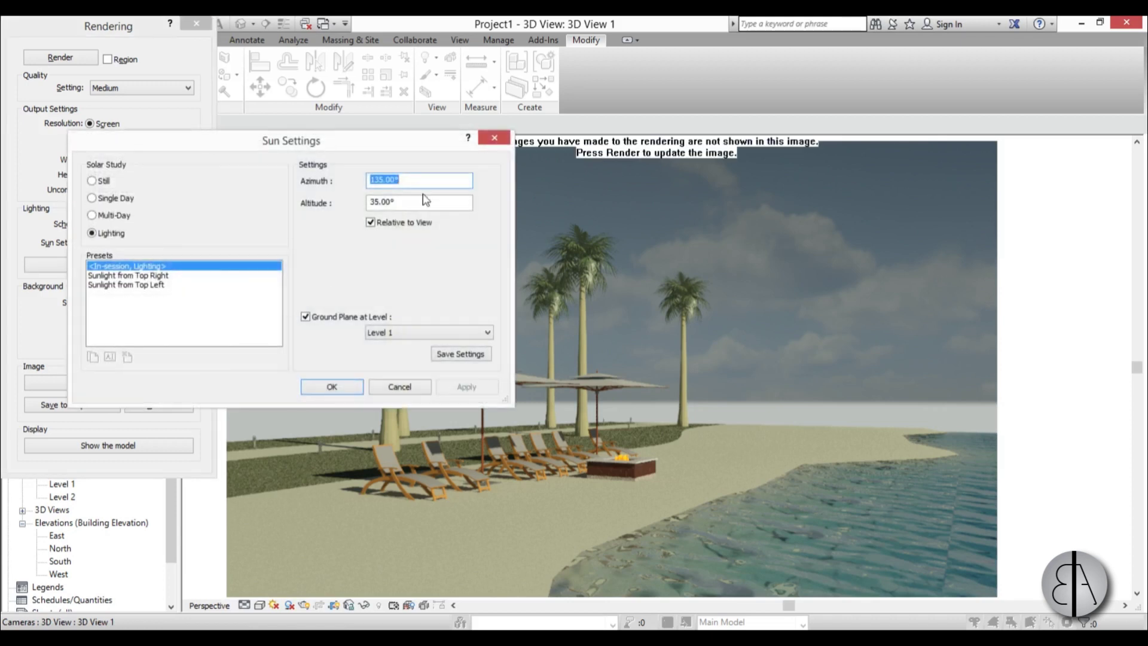
left_click(92, 181)
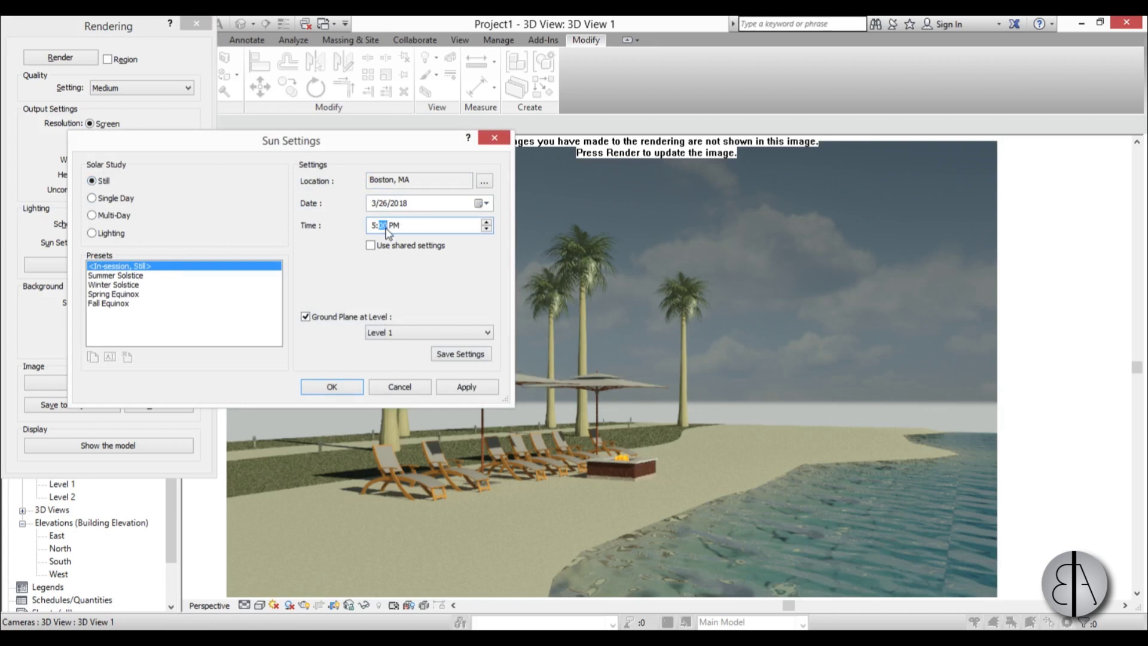
left_click(449, 387)
left_click(231, 329)
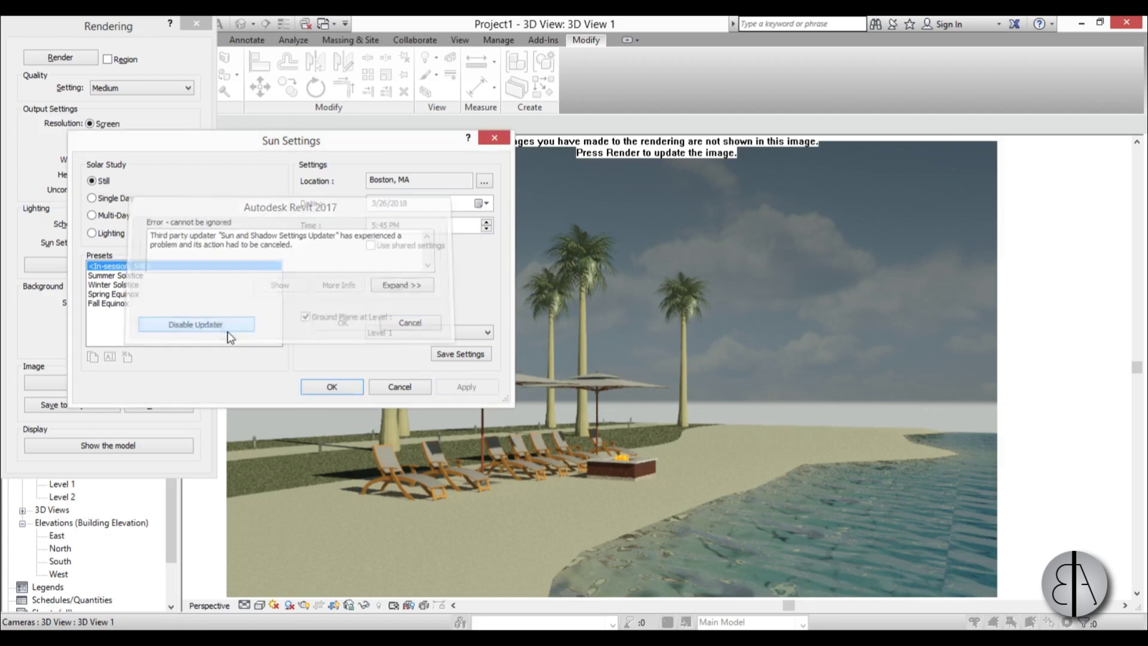
left_click(332, 388)
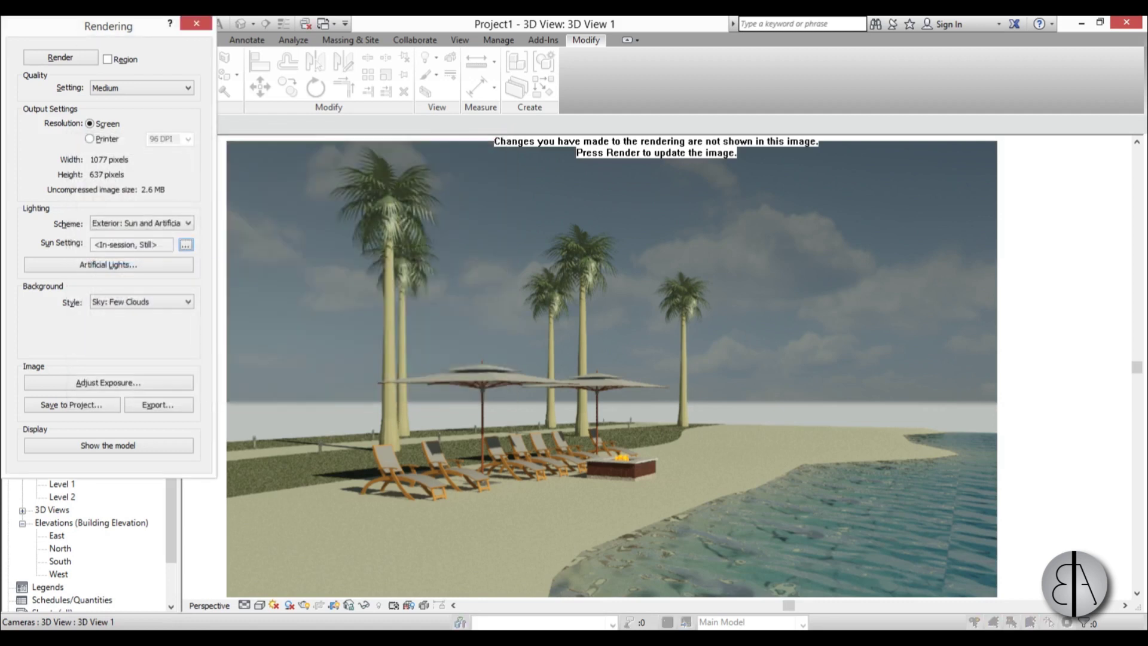
left_click(60, 60)
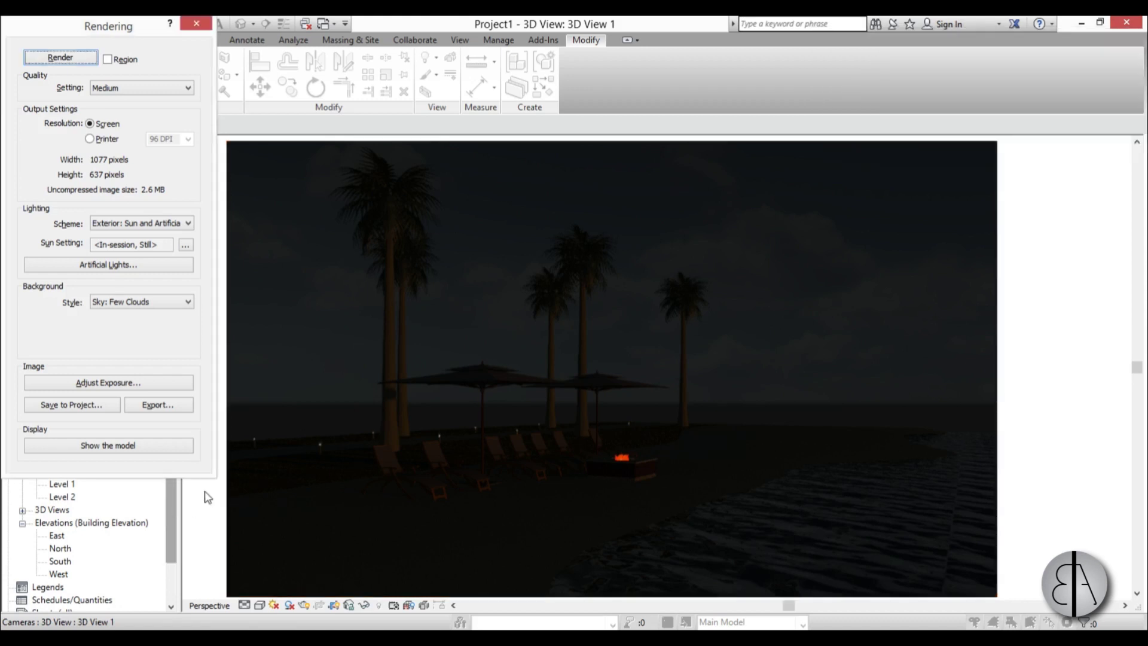
Change the render's exposure value from 14.00 to 11.55 and apply it
left_click(108, 382)
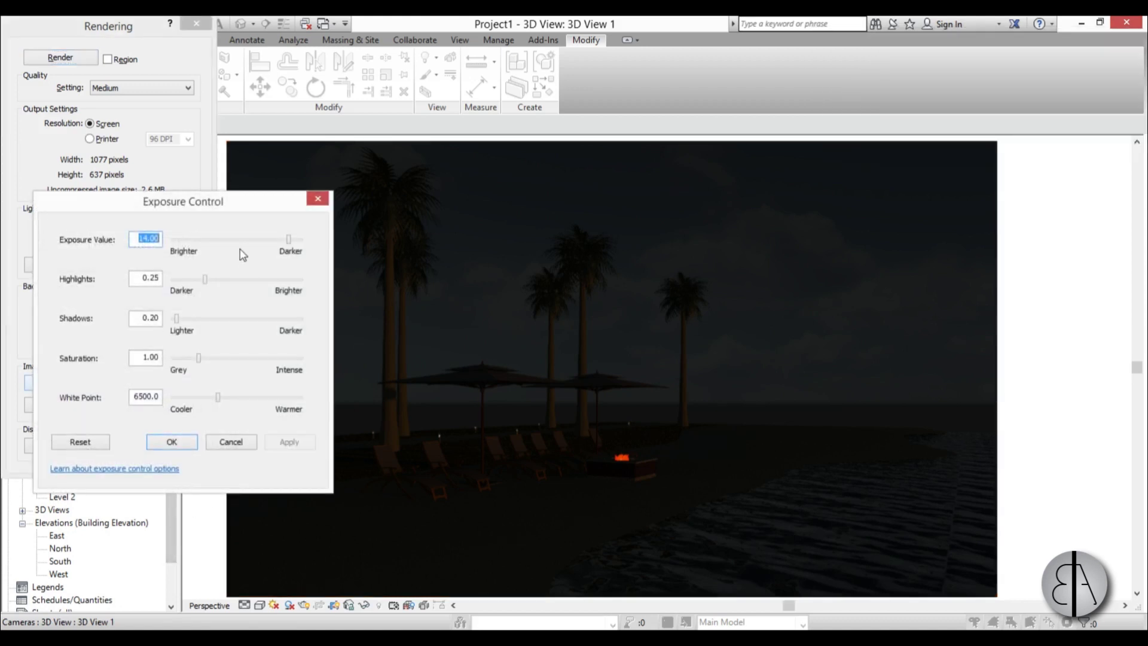
left_click(284, 240)
left_click(302, 441)
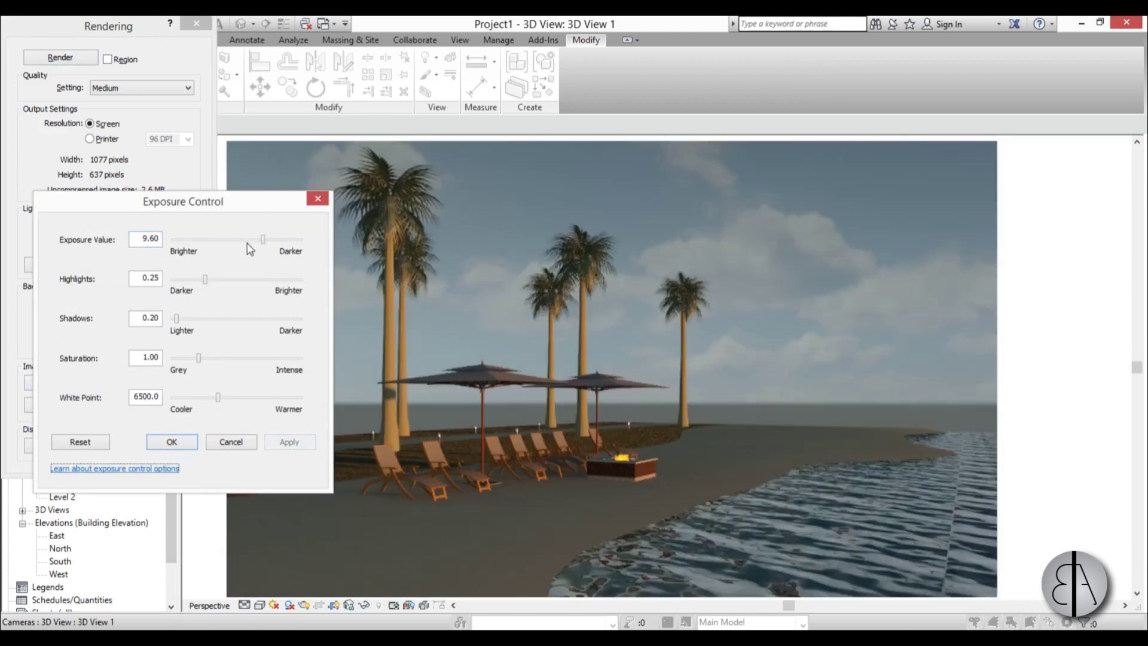
left_click_drag(263, 239, 275, 245)
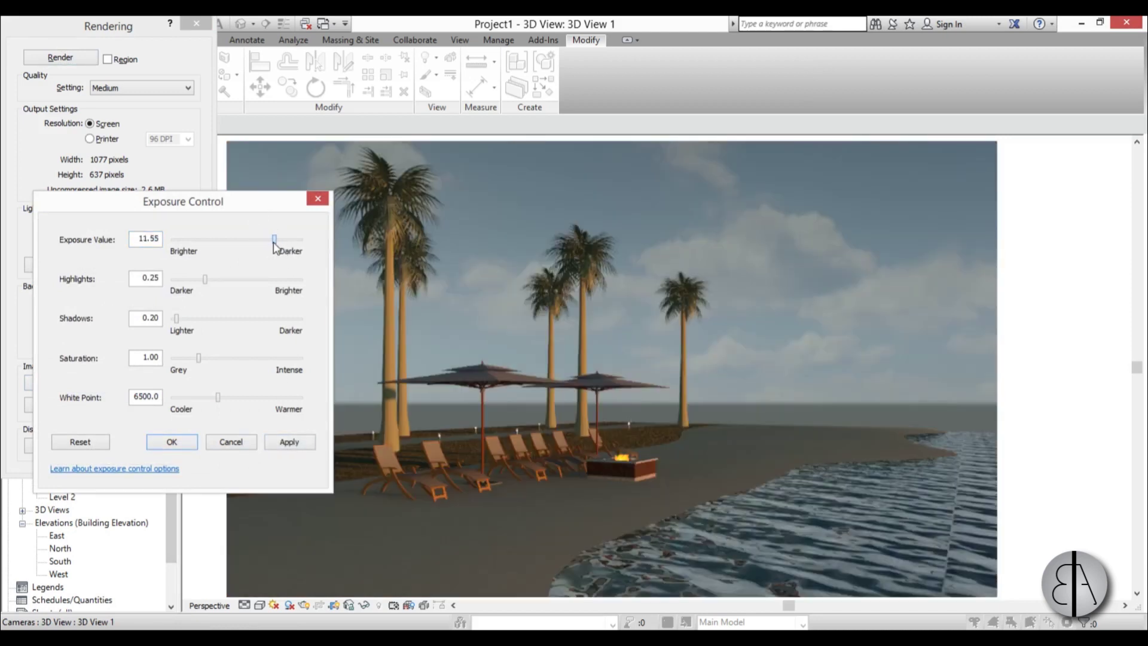
left_click(292, 444)
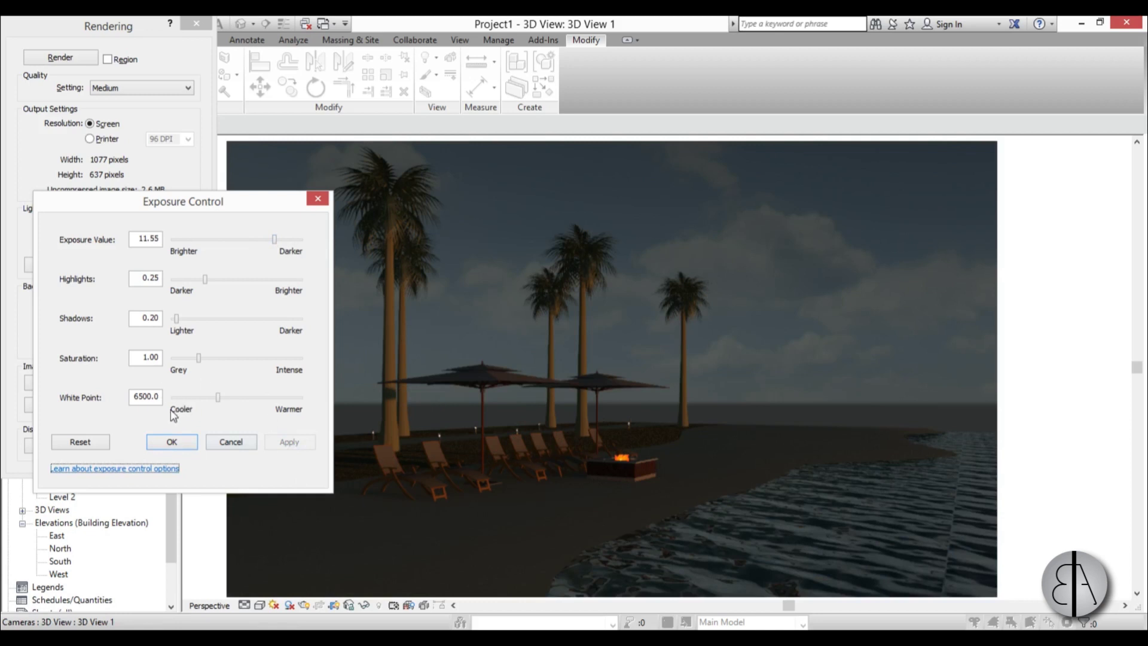
left_click(172, 443)
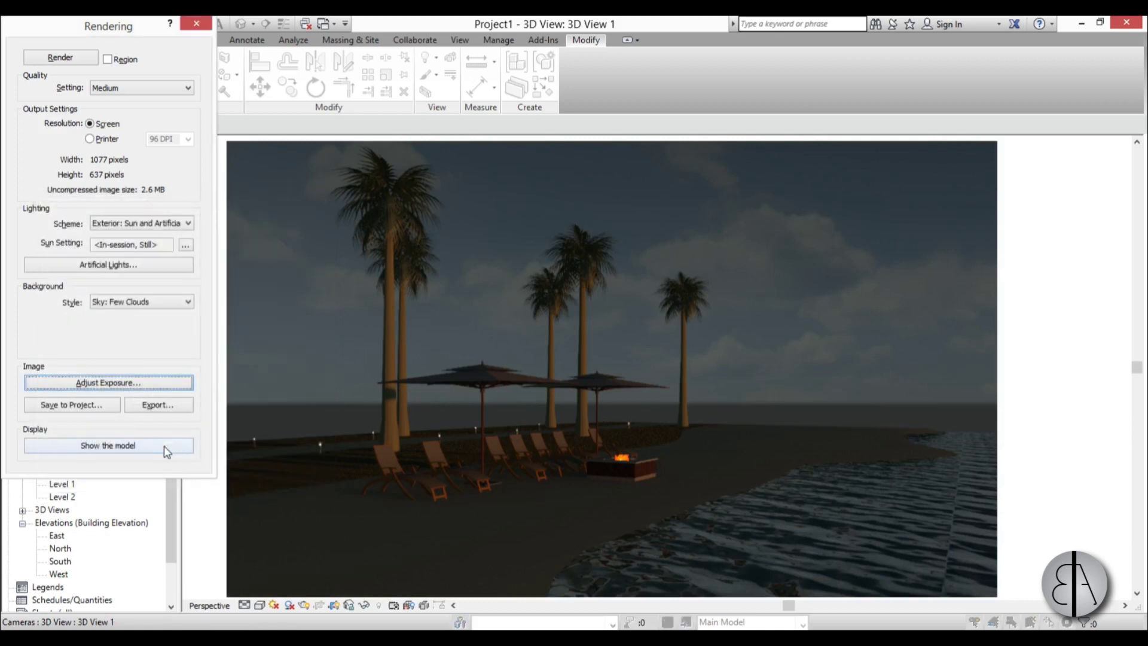